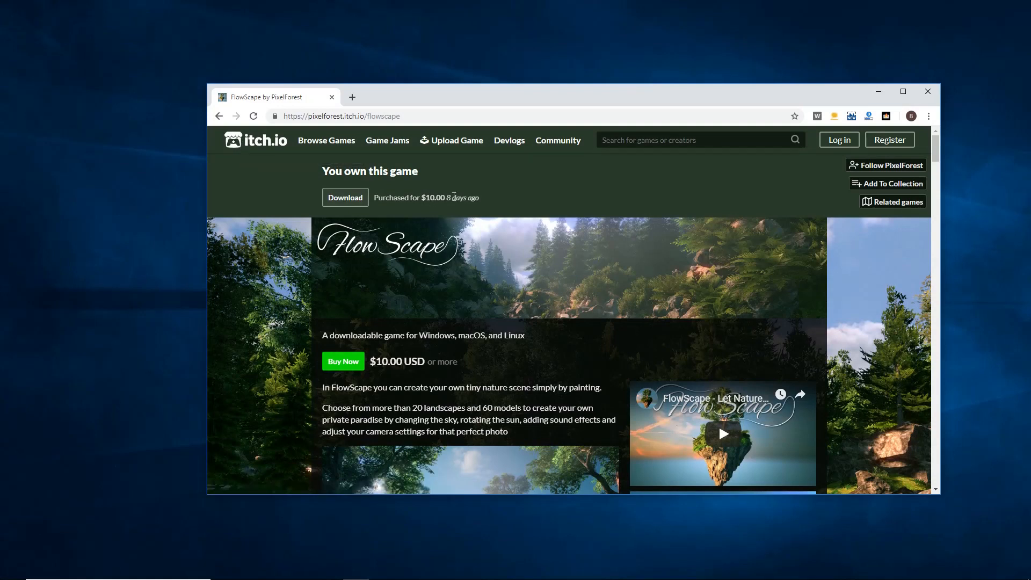
Step: Scroll through the FlowScape store page to examine its description, screenshots, model list and landscapes
scroll(905, 311, "down", 2)
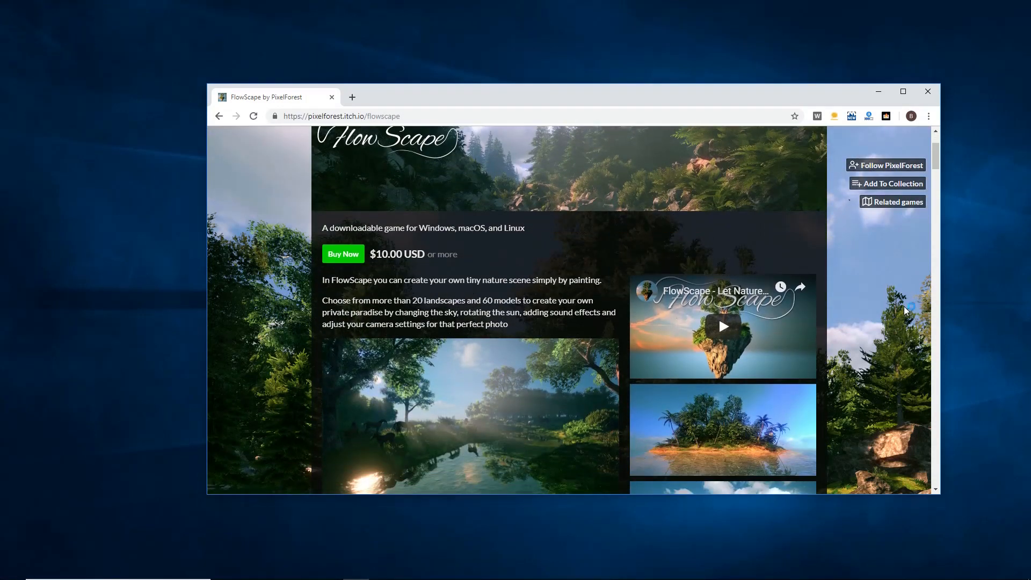
scroll(905, 310, "down", 1)
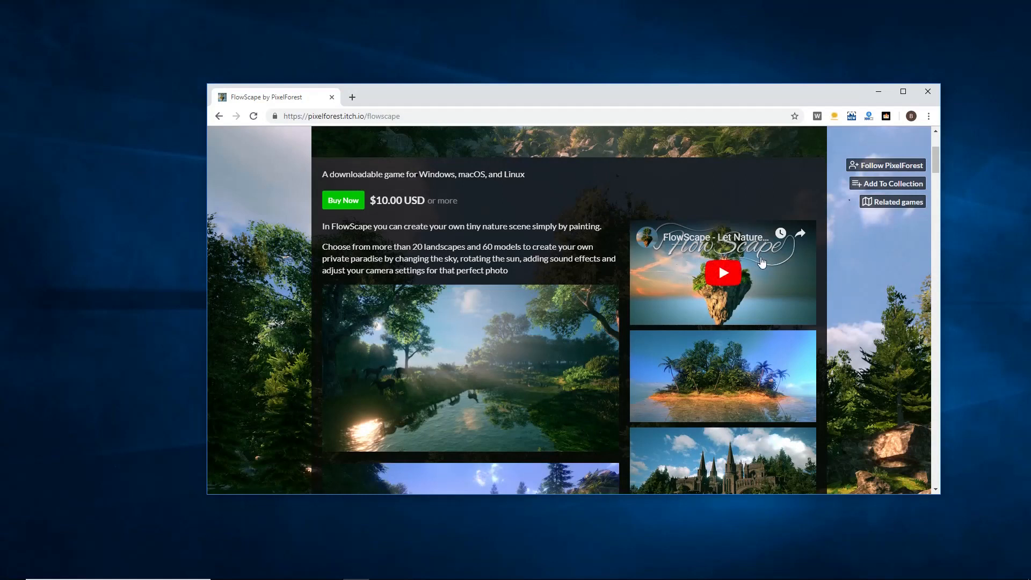
scroll(875, 343, "down", 3)
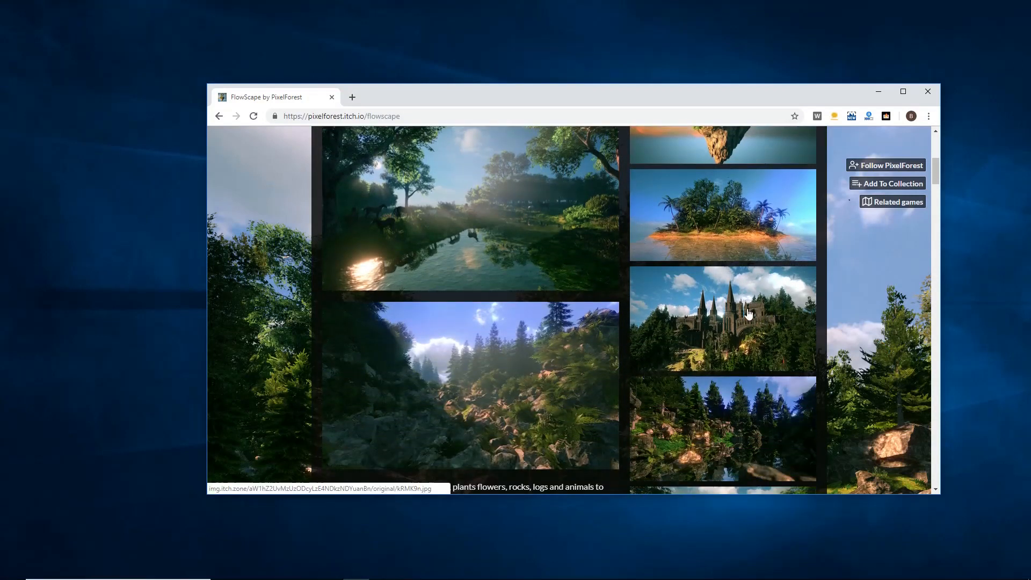
scroll(748, 314, "down", 1)
scroll(748, 313, "down", 1)
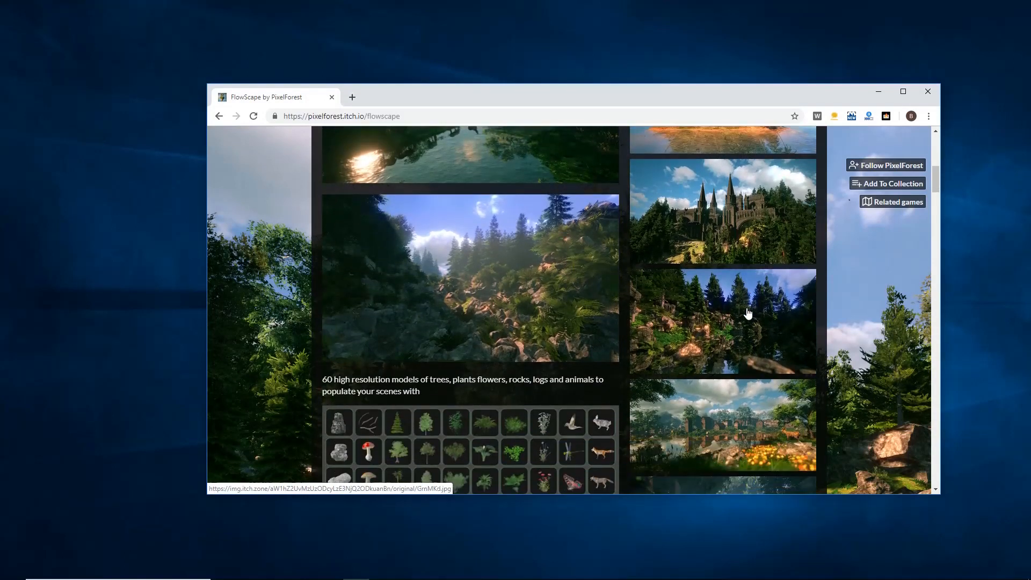
scroll(519, 278, "down", 2)
scroll(518, 278, "down", 1)
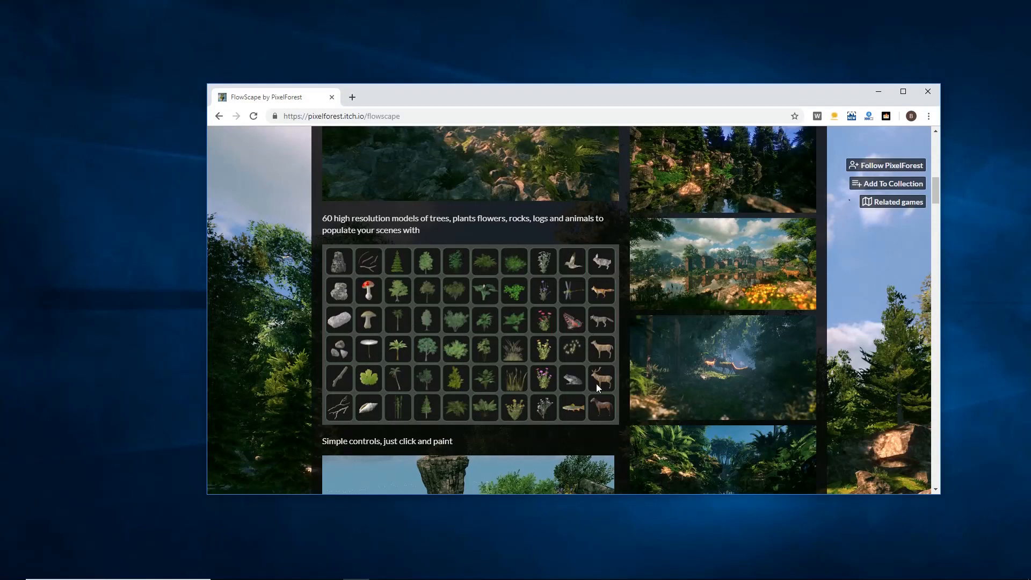
scroll(856, 333, "down", 6)
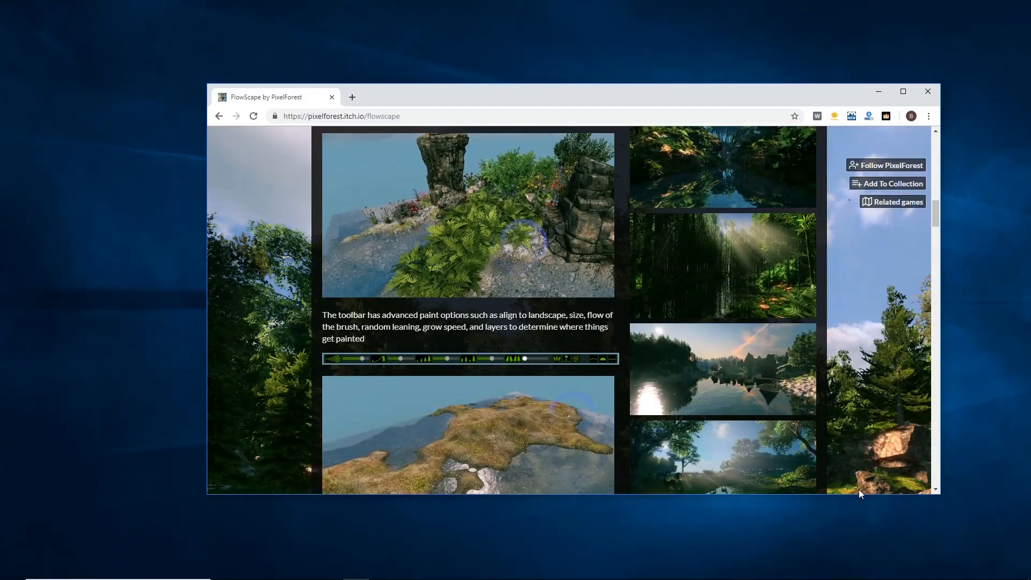
left_click_drag(859, 496, 861, 567)
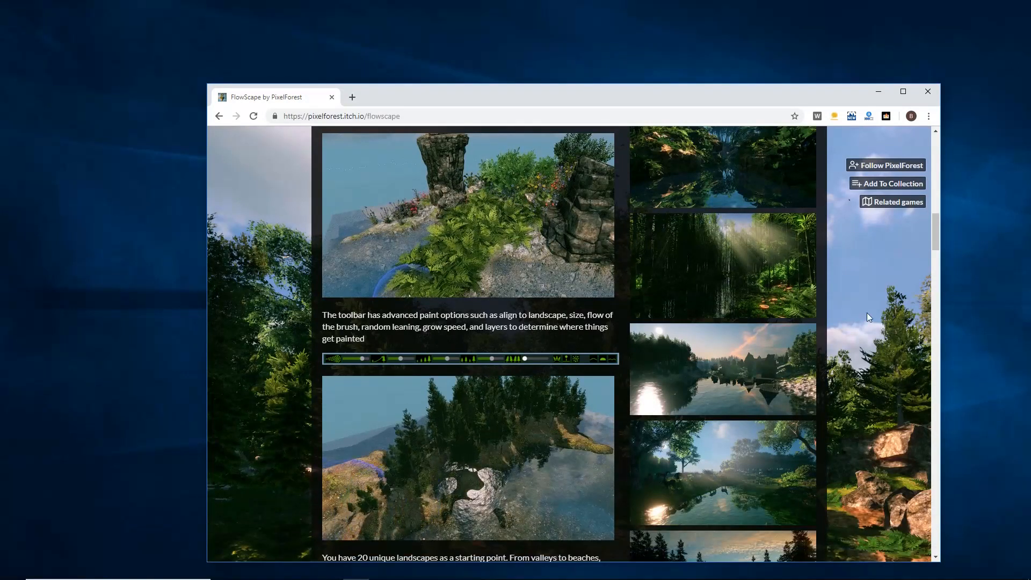
scroll(867, 313, "down", 2)
scroll(866, 314, "down", 5)
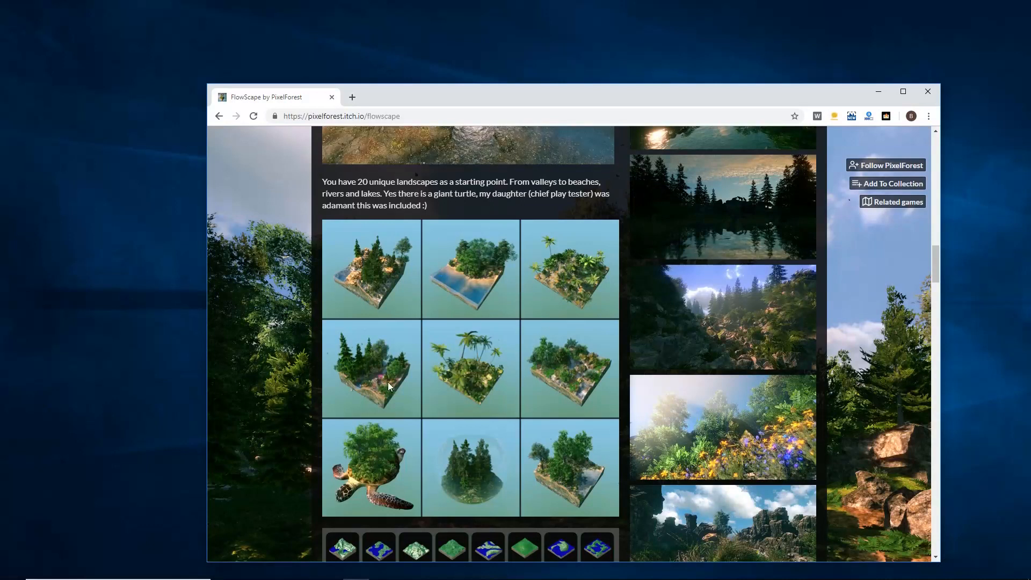
scroll(388, 382, "down", 2)
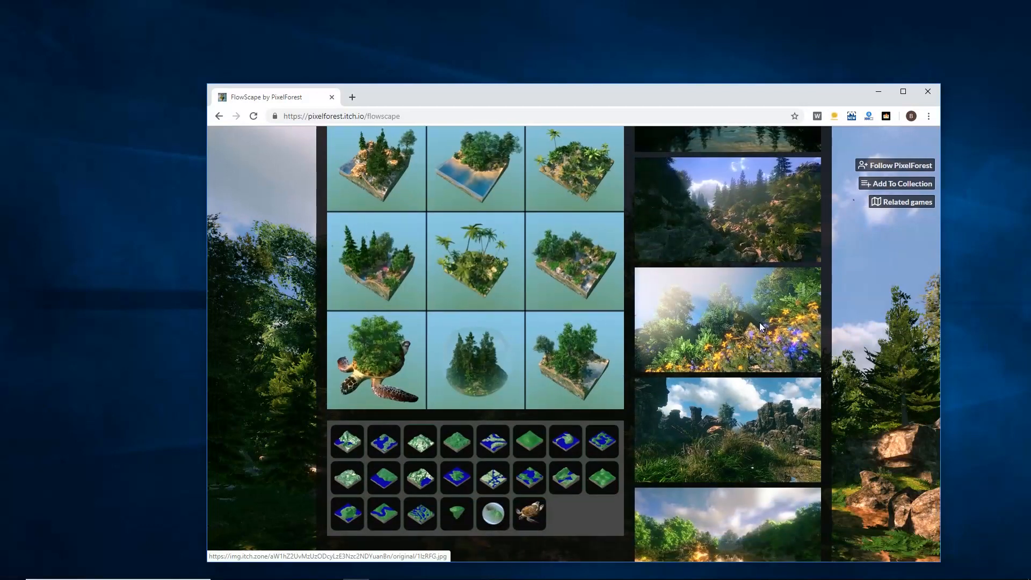
Step: Open a gallery screenshot in the enlarged viewer and close it again
left_click(759, 322)
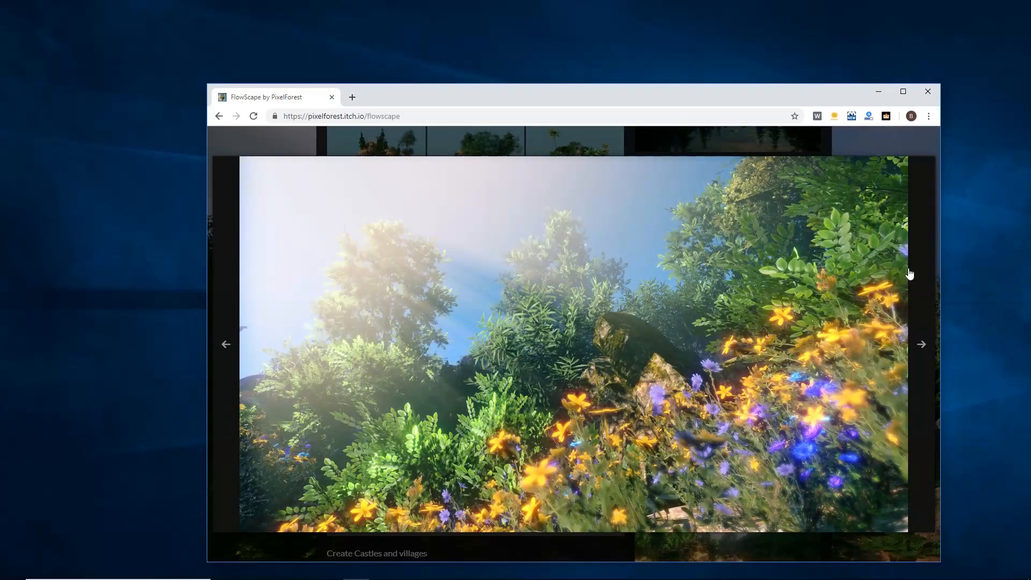
left_click(925, 143)
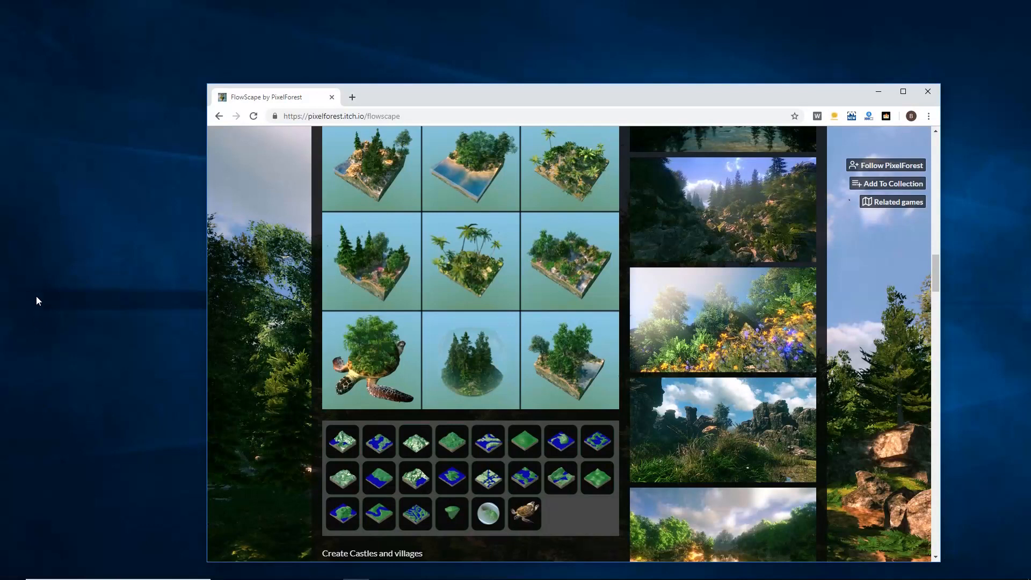
Step: Move the browser window and scroll back up to the top of the store page
left_click_drag(702, 94, 762, 37)
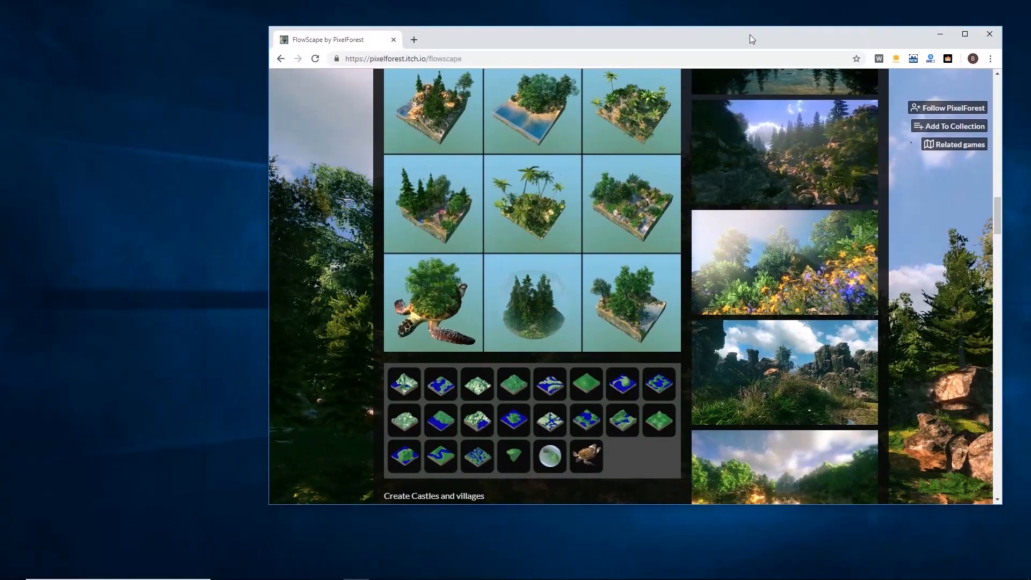
scroll(321, 304, "down", 8)
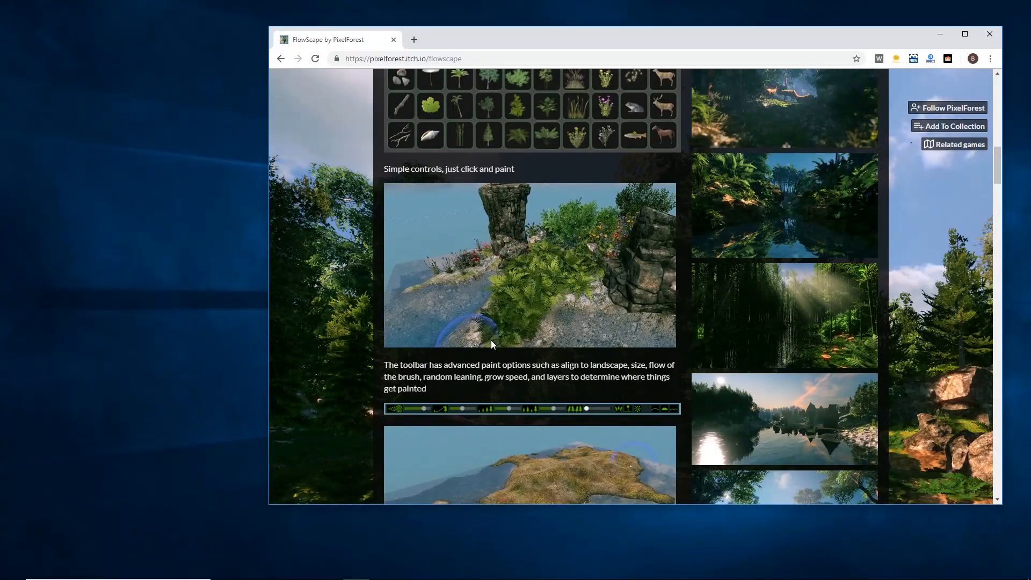
scroll(357, 353, "up", 2)
scroll(357, 352, "up", 10)
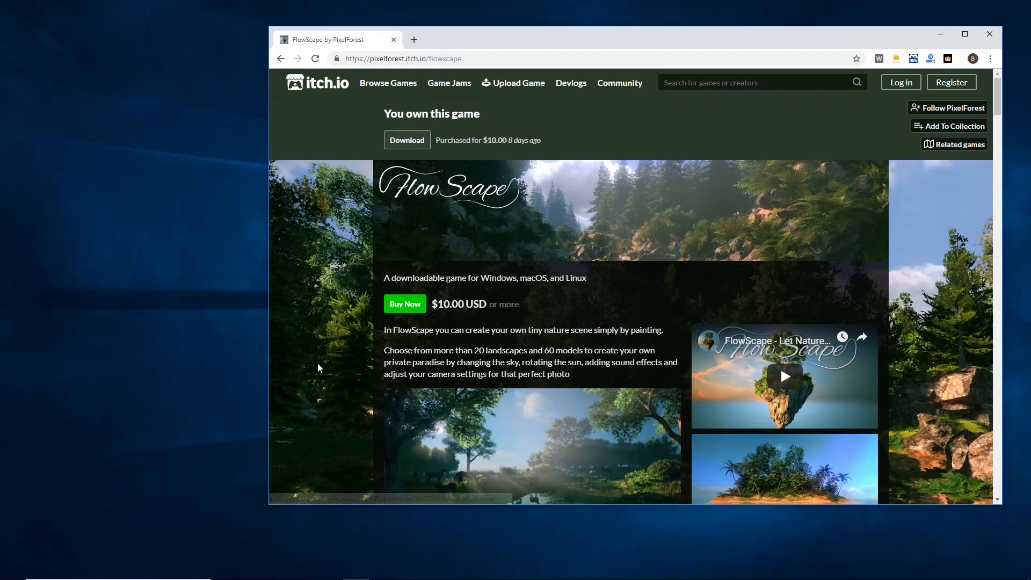
Step: Scroll down to the development log and open the 'FlowScape Updated to 1.1' post
scroll(326, 357, "down", 10)
scroll(327, 357, "down", 5)
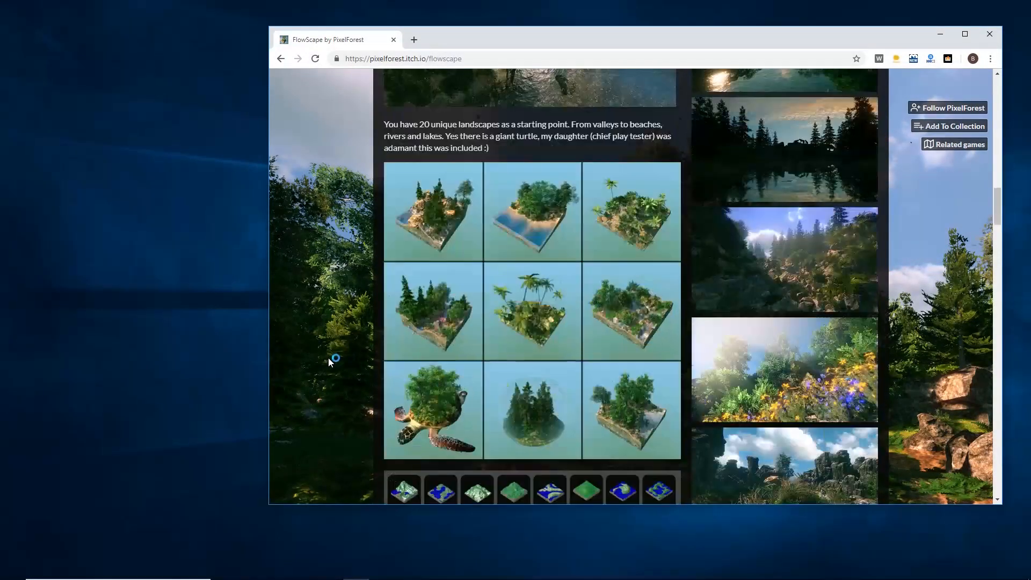
scroll(328, 358, "down", 20)
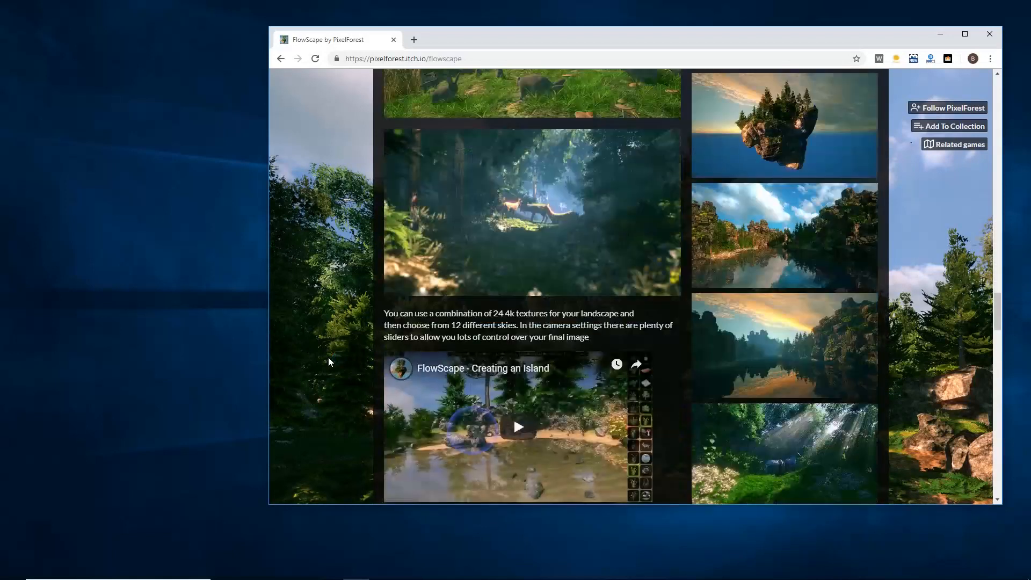
scroll(329, 362, "down", 10)
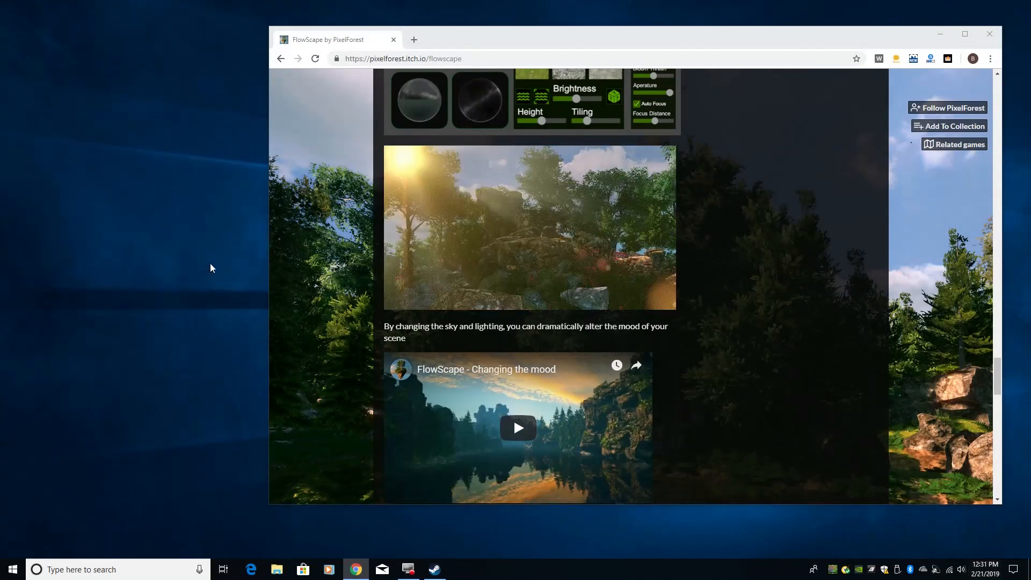
scroll(311, 225, "down", 8)
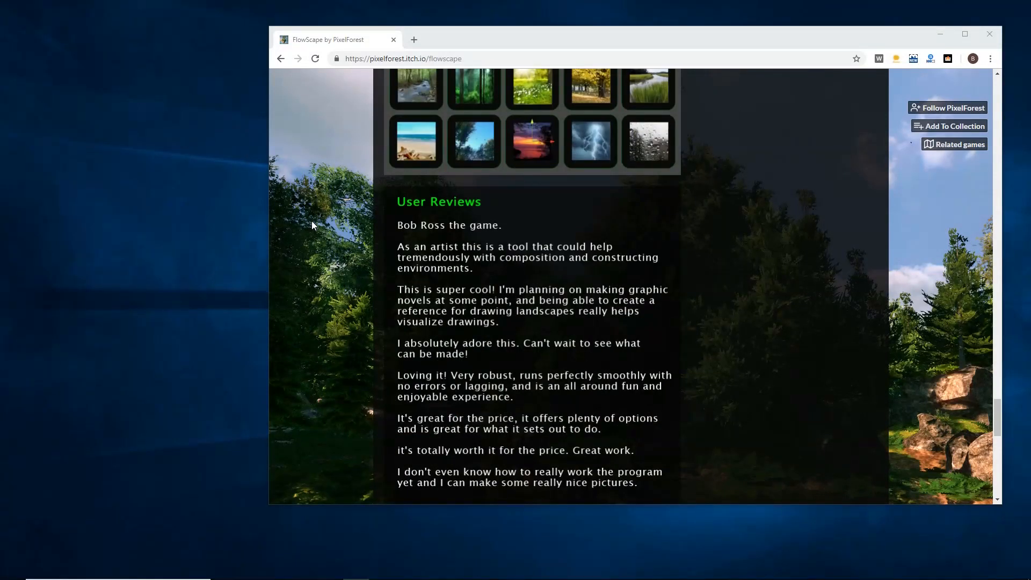
scroll(311, 224, "down", 7)
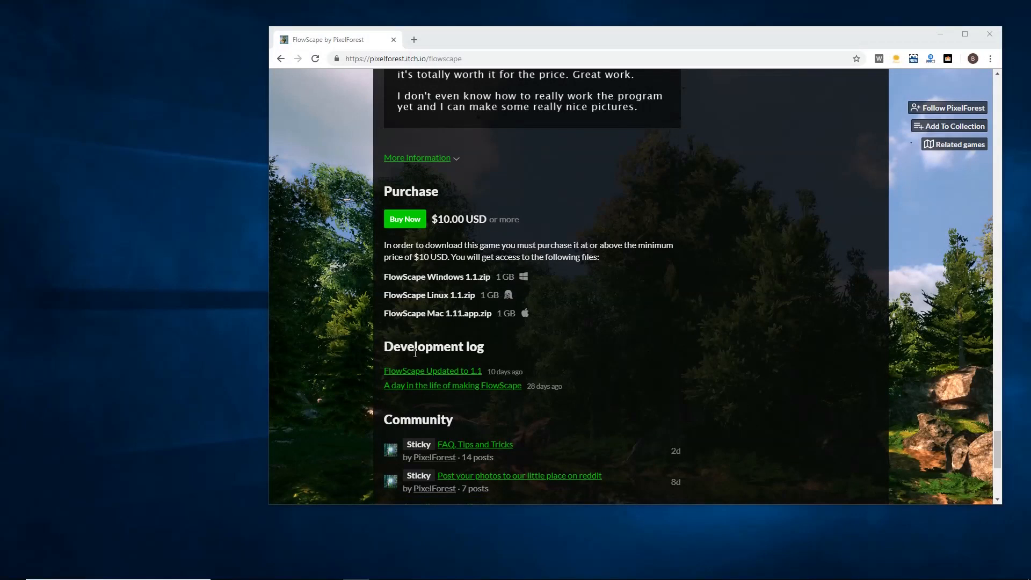
left_click(420, 375)
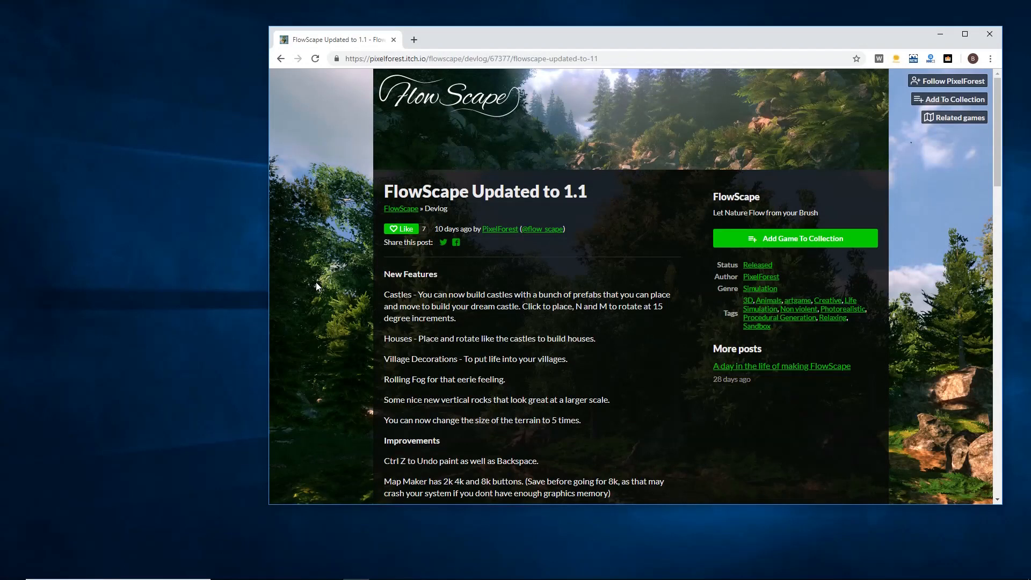
scroll(316, 282, "down", 1)
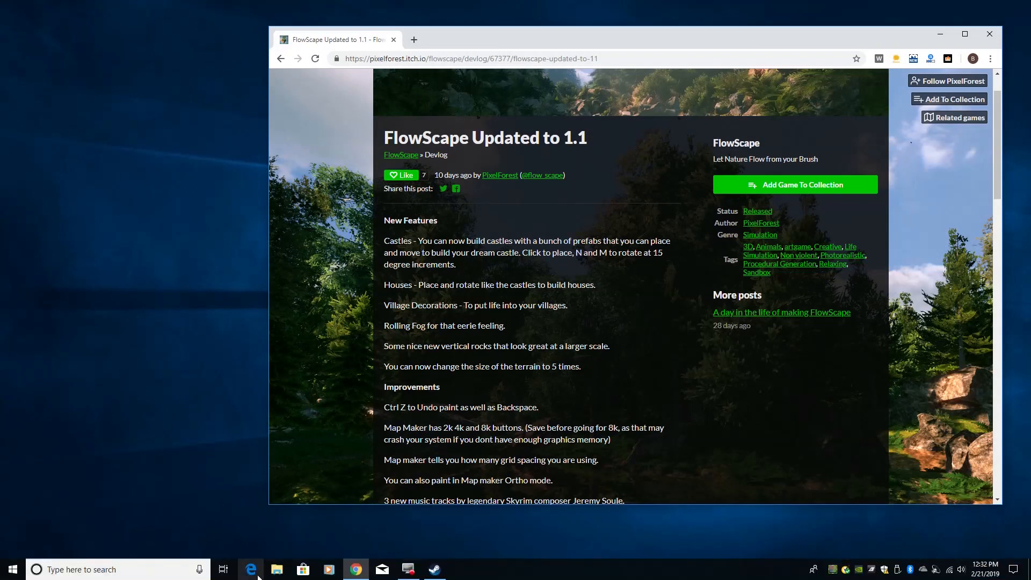
Step: Open File Explorer and open the FlowScape folder inside Downloads
left_click(277, 569)
scroll(533, 177, "up", 3)
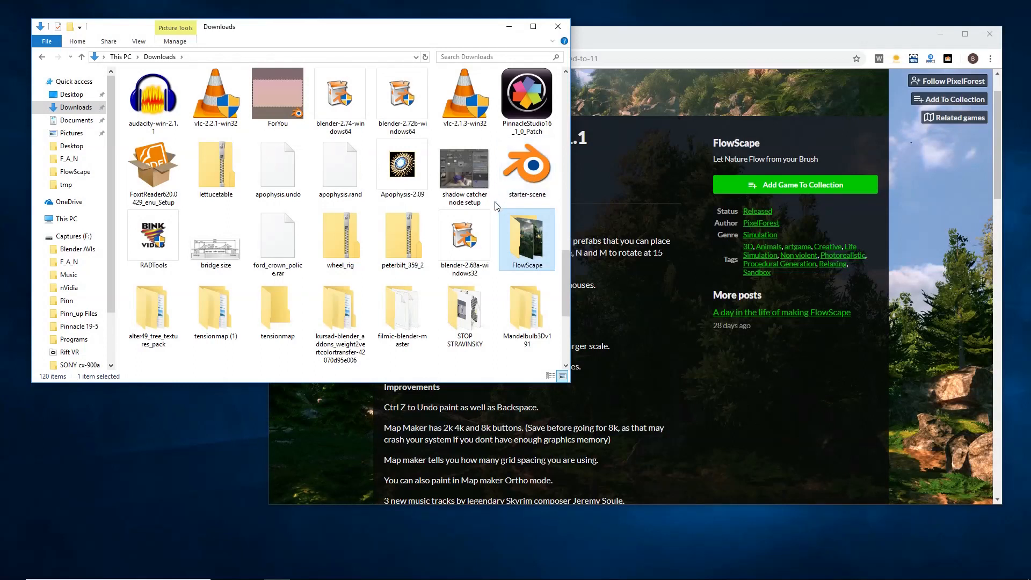
double_click(519, 244)
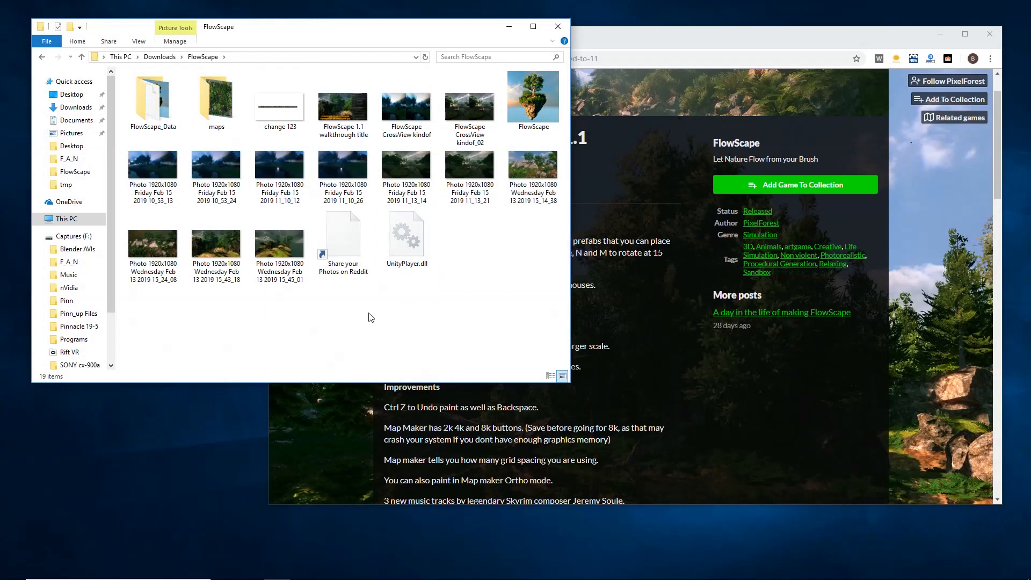
Step: Select through the screenshots and files stored in the FlowScape folder
left_click(453, 110)
left_click(390, 114)
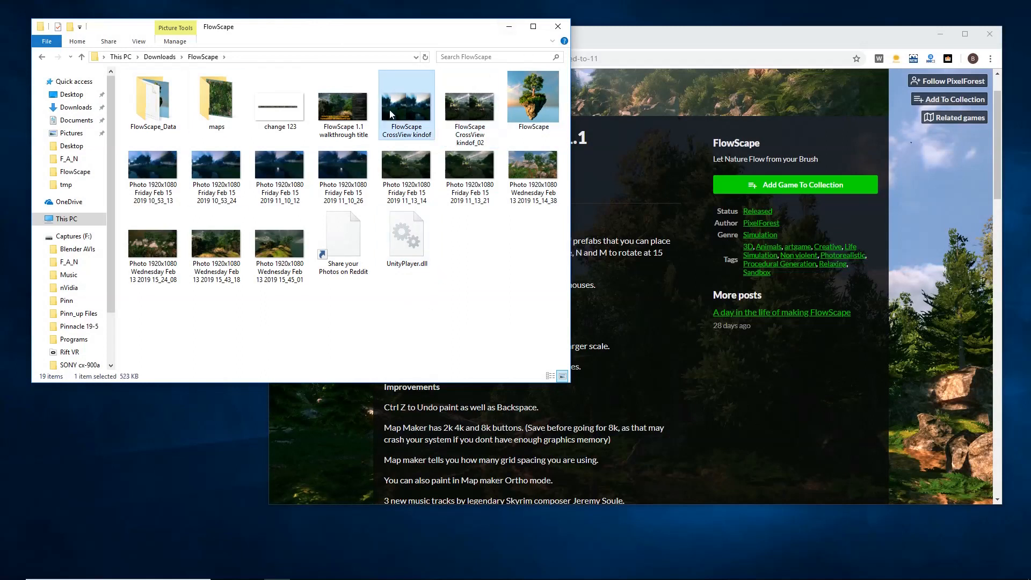
left_click(354, 110)
left_click(347, 155)
left_click(413, 167)
left_click(465, 161)
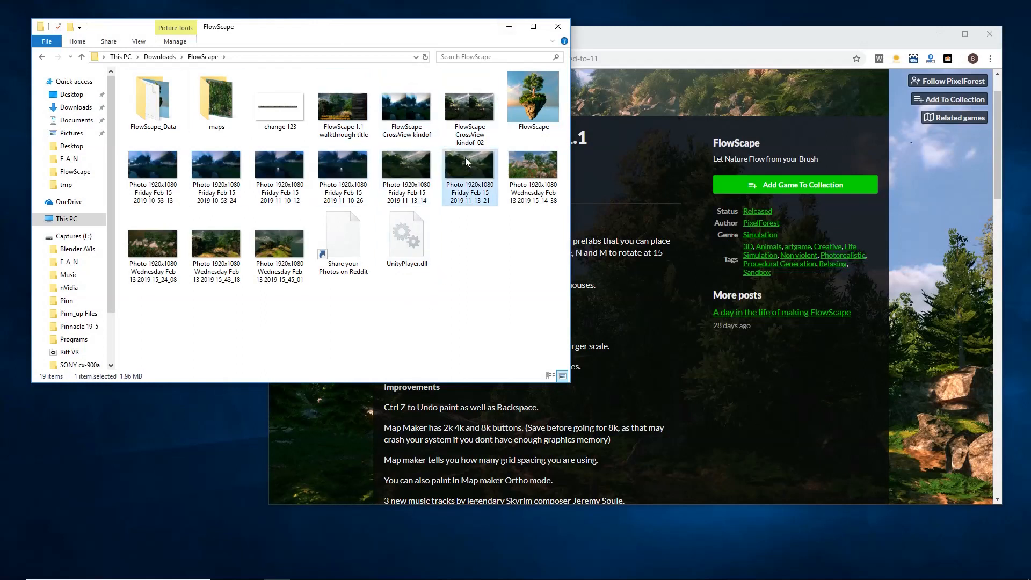
left_click(534, 169)
left_click(279, 252)
left_click(279, 162)
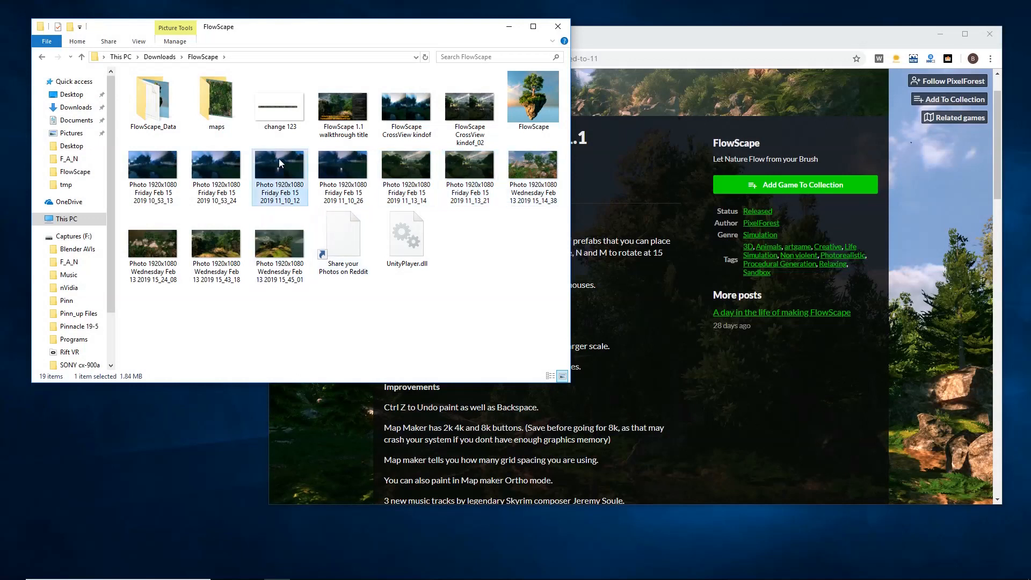
left_click(217, 163)
left_click(157, 162)
left_click(519, 93)
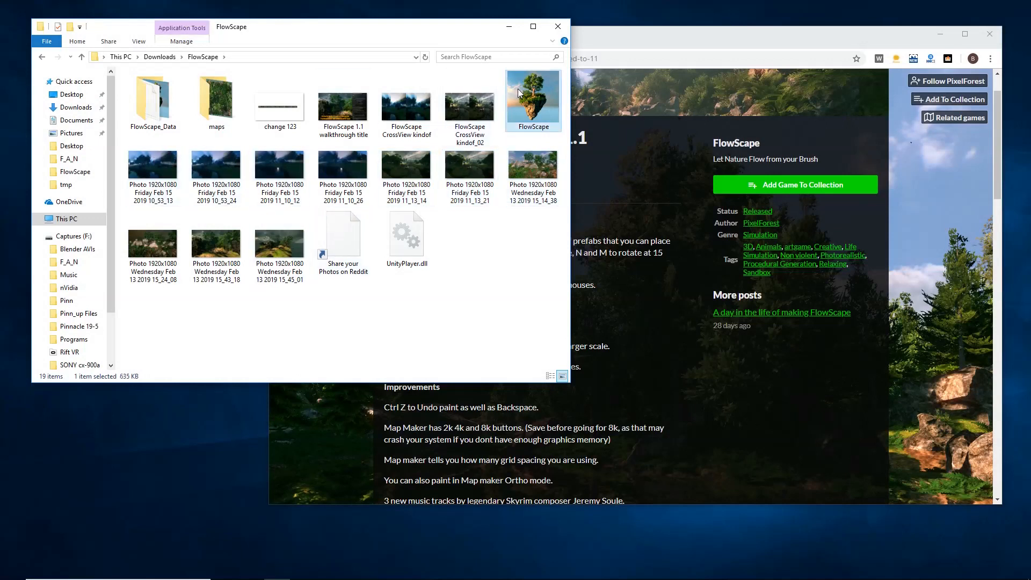
Step: Launch the FlowScape application and minimize the Explorer and browser windows
left_click_drag(537, 100, 533, 123)
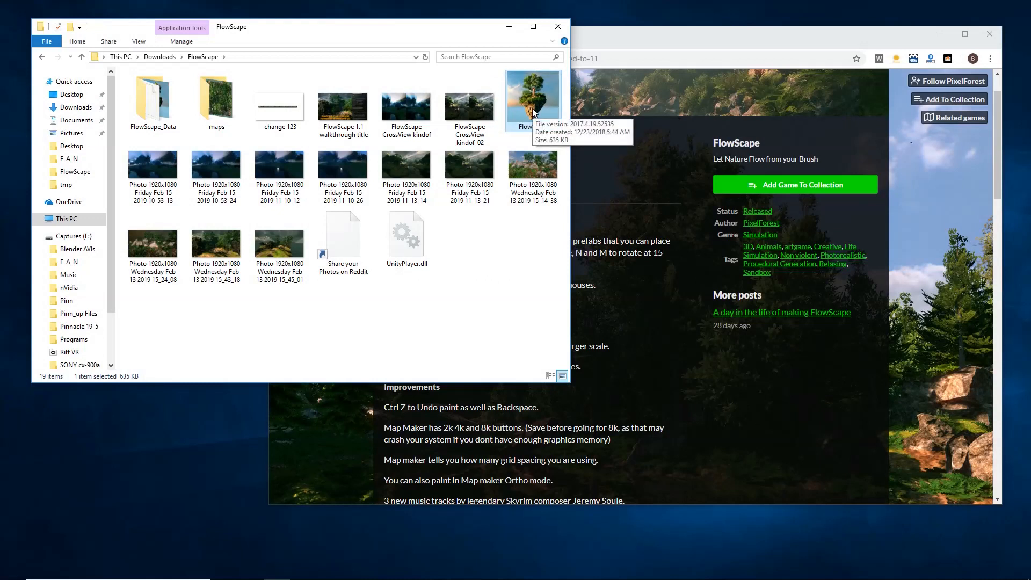
double_click(533, 111)
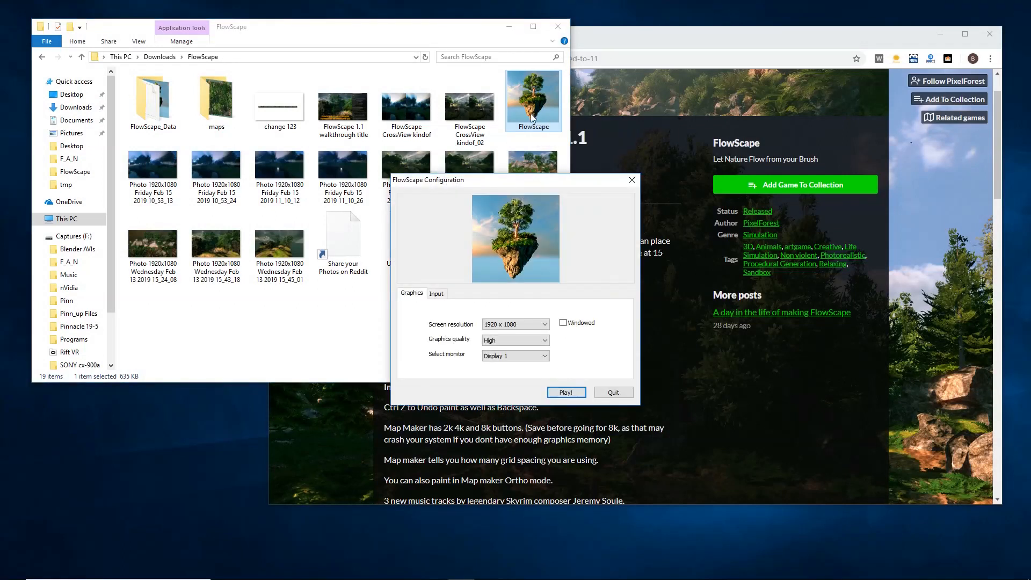
left_click(510, 27)
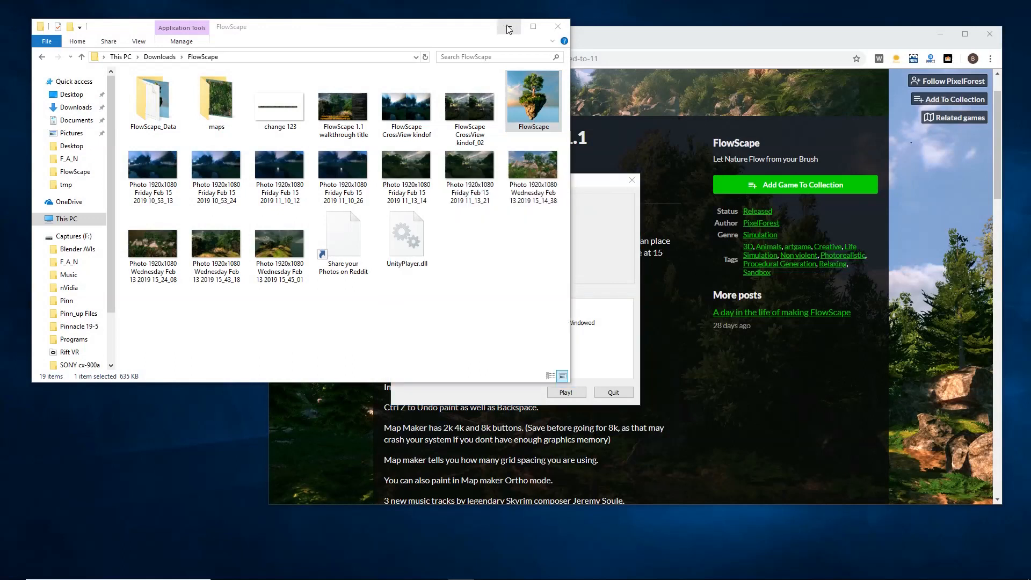
left_click(941, 35)
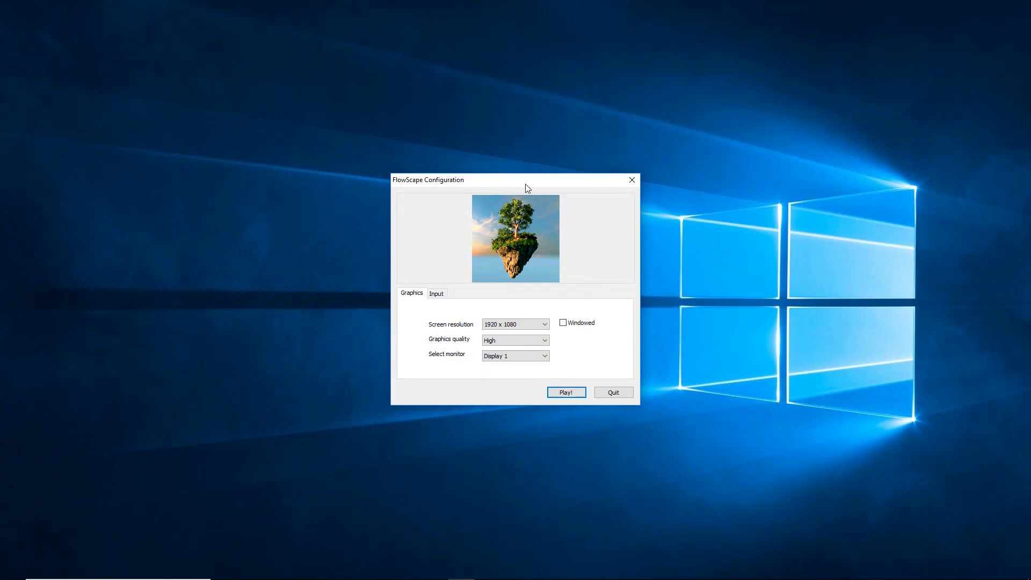
Step: Move the FlowScape Configuration dialog and review the control bindings on the Input tab
left_click_drag(526, 187, 552, 128)
left_click(462, 235)
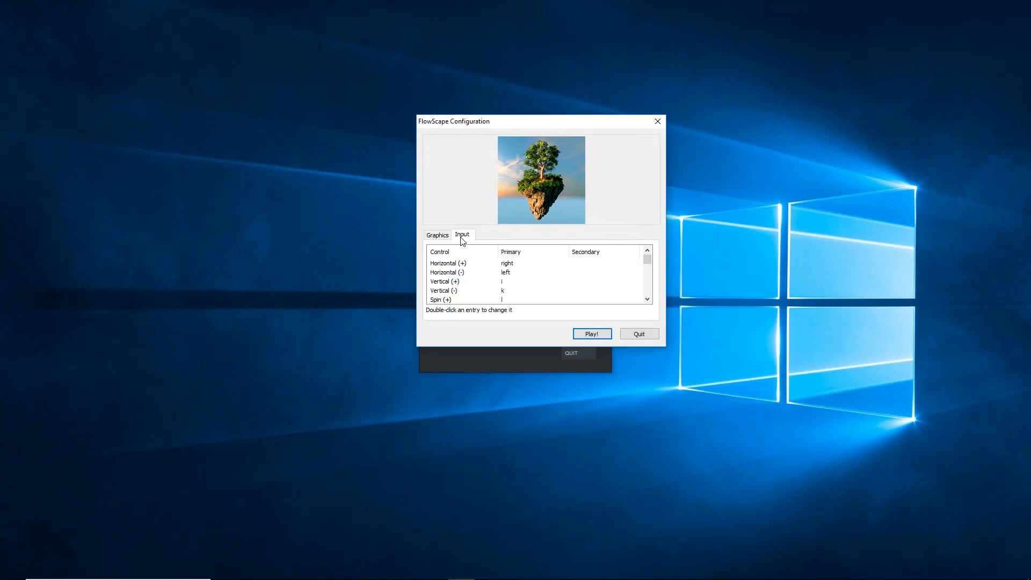
scroll(470, 281, "down", 4)
scroll(472, 281, "up", 5)
scroll(460, 281, "down", 2)
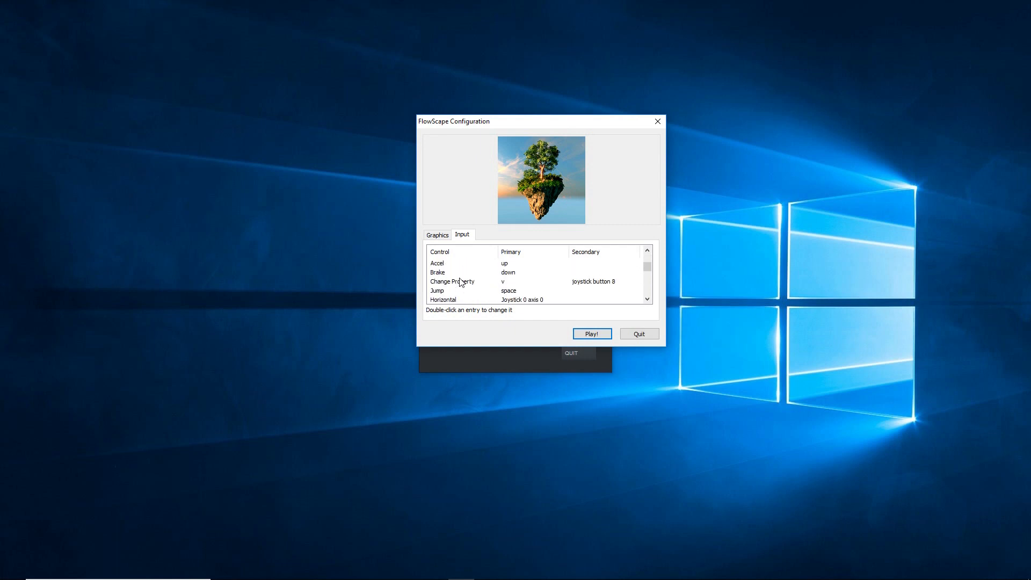
scroll(460, 281, "down", 2)
Step: Return to the Graphics tab and set the screen resolution to 1920 x 1080
left_click(439, 237)
left_click(539, 267)
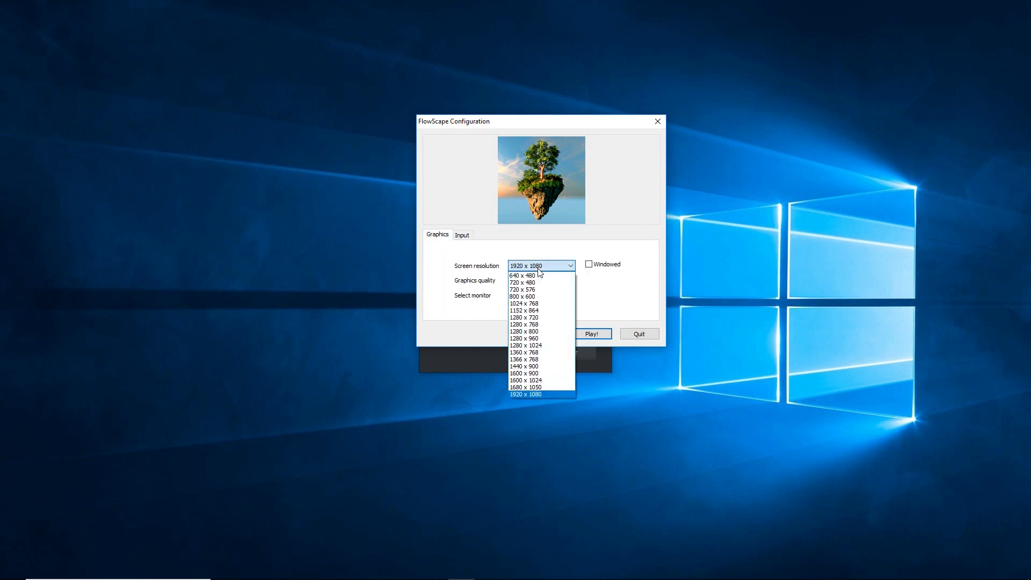
left_click(538, 267)
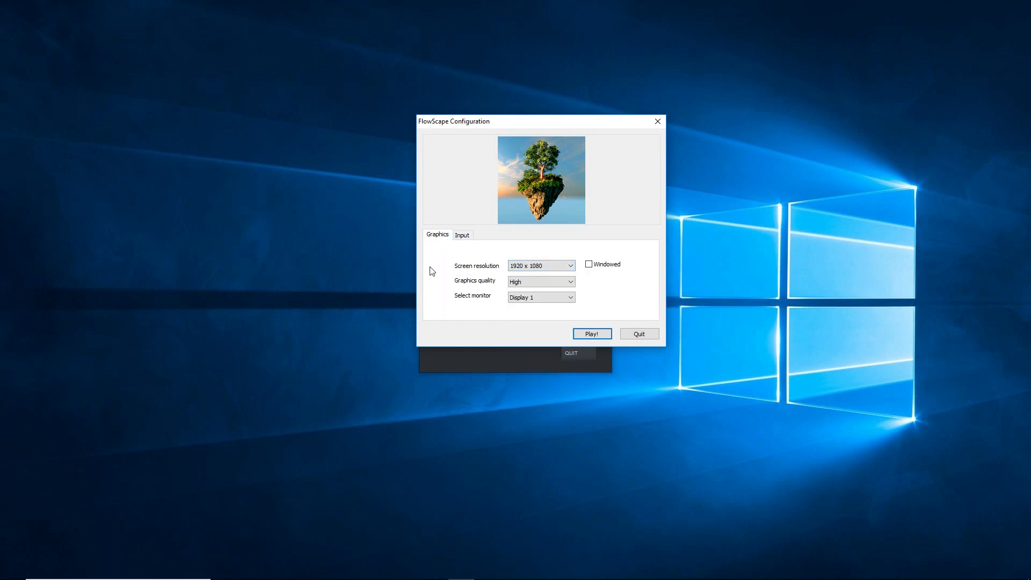
Step: Choose the graphics quality, toggle the Windowed option, and launch the game from the configuration dialog
left_click(543, 284)
left_click(543, 298)
left_click(545, 304)
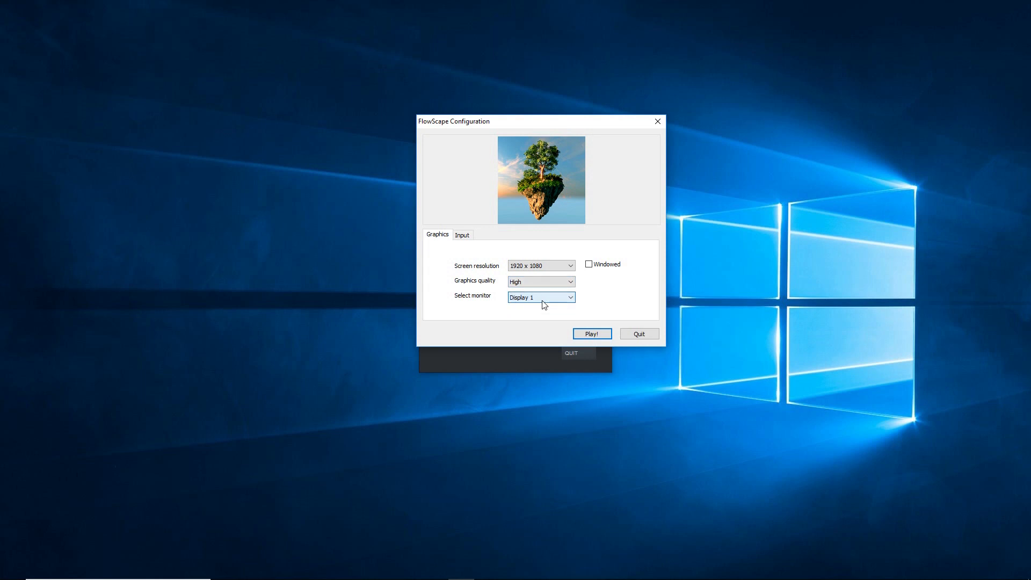
left_click(589, 266)
left_click(592, 333)
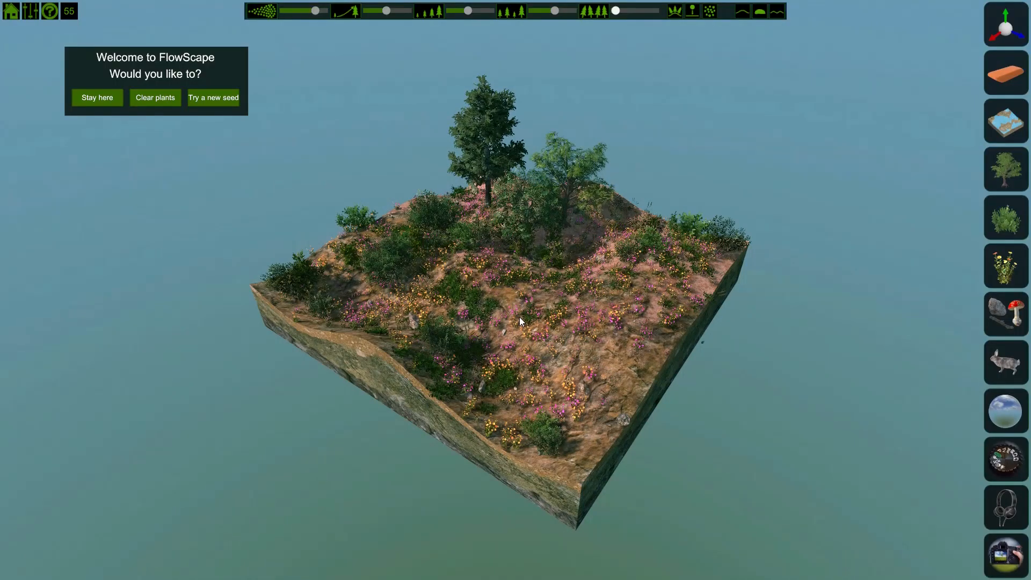
Step: Generate a different landscape by trying a new seed from the welcome prompt
left_click(989, 505)
left_click(999, 355)
left_click(196, 100)
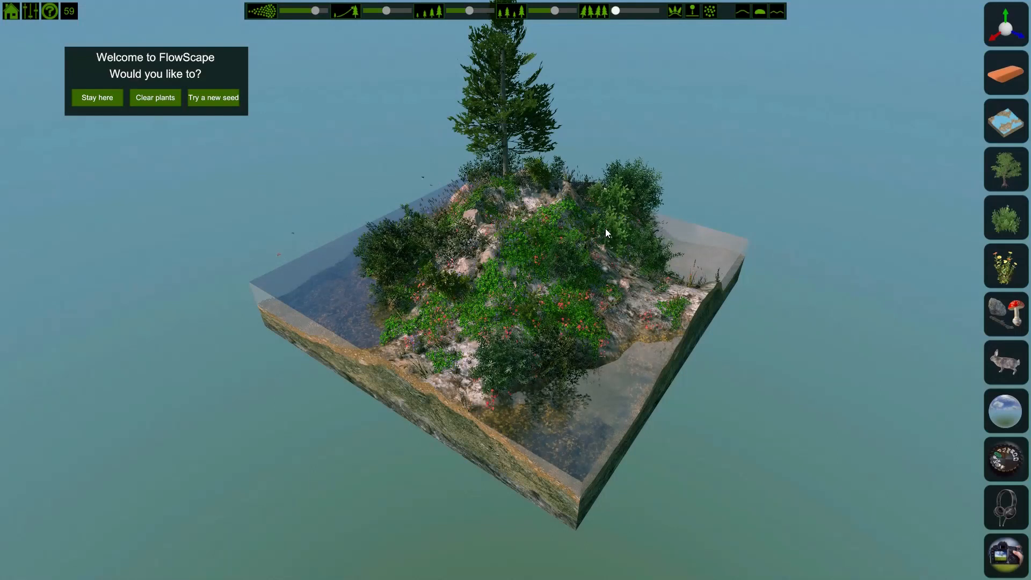
Step: Clear all plants from the island and expand the terrain tool menu
left_click(153, 98)
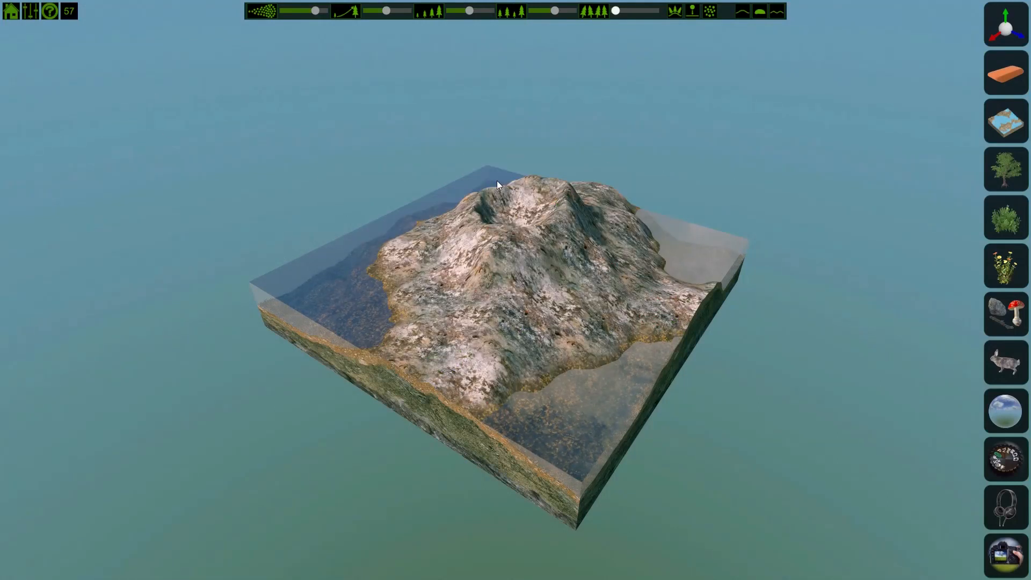
left_click(1019, 126)
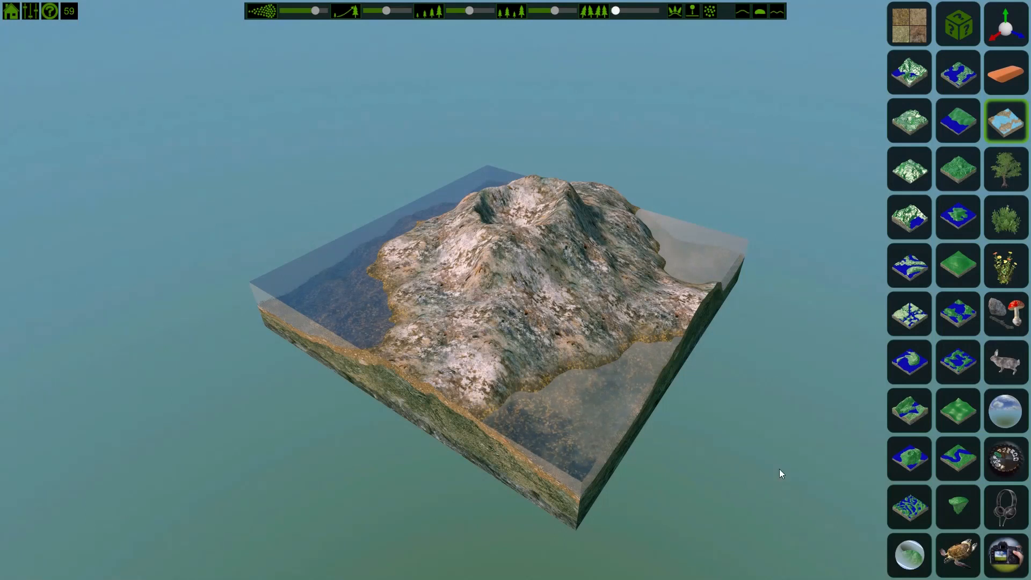
Step: Open the terrain textures and apply a green grass texture as Ground 1
left_click(908, 21)
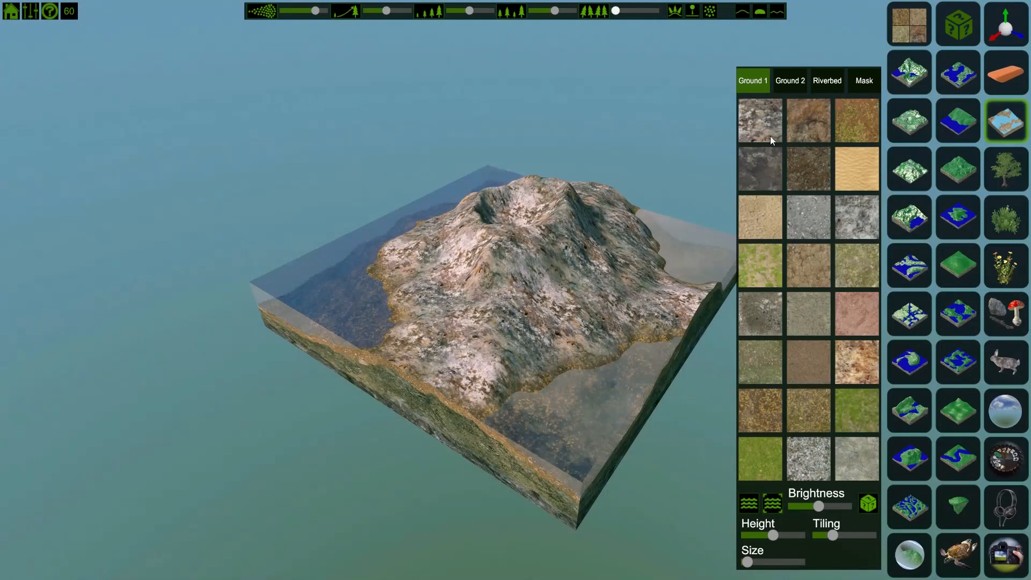
left_click(763, 317)
left_click(765, 366)
left_click(766, 410)
left_click(765, 460)
left_click(813, 462)
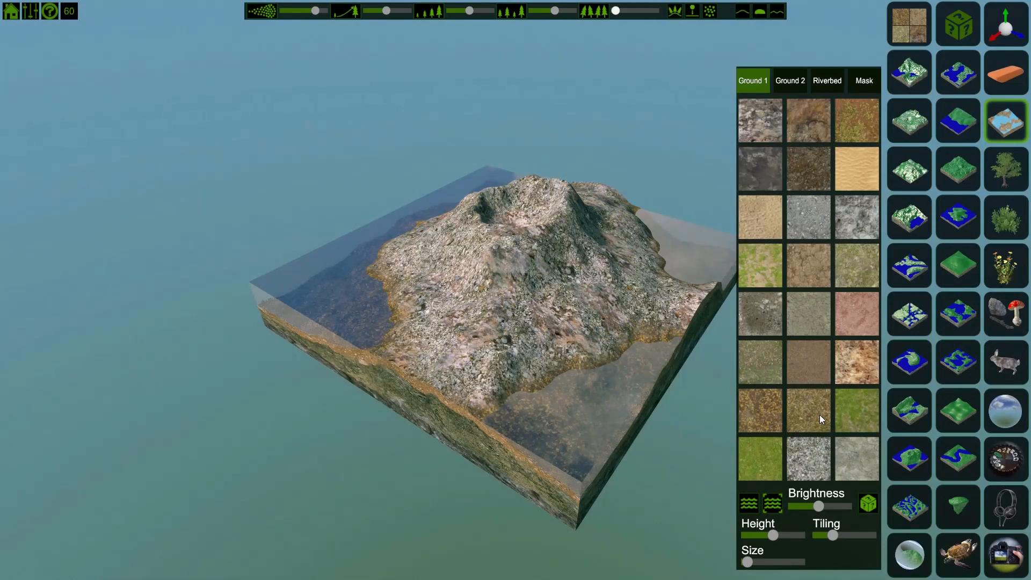
left_click(819, 415)
left_click(809, 320)
left_click(810, 259)
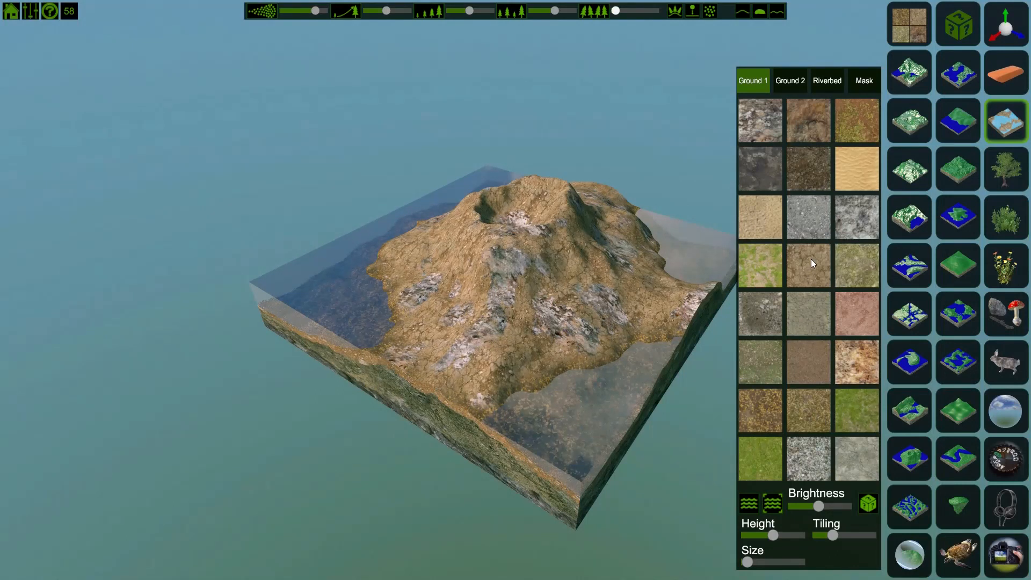
left_click(767, 263)
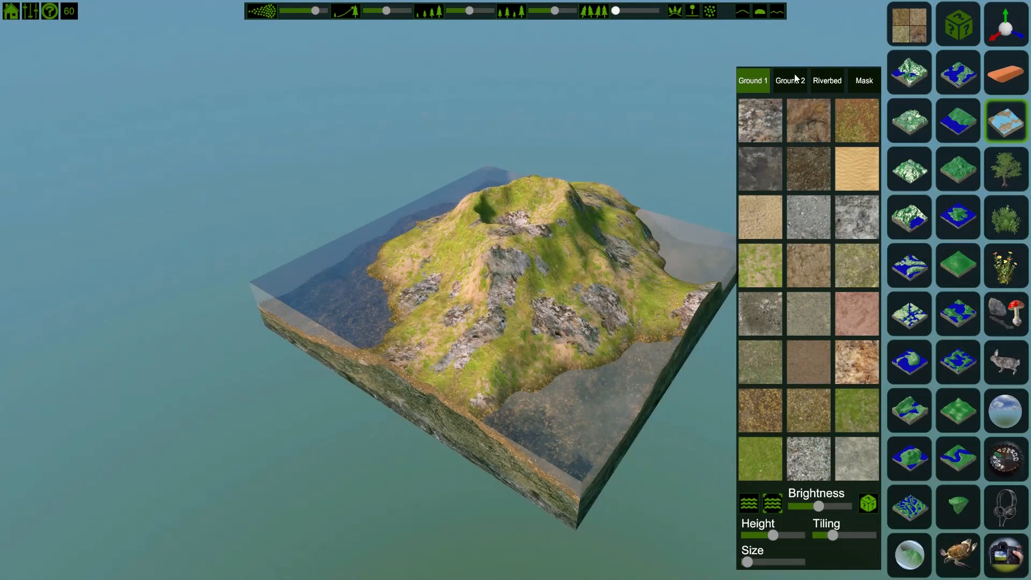
Step: Apply a dark rocky texture as Ground 2
left_click(795, 78)
left_click(810, 128)
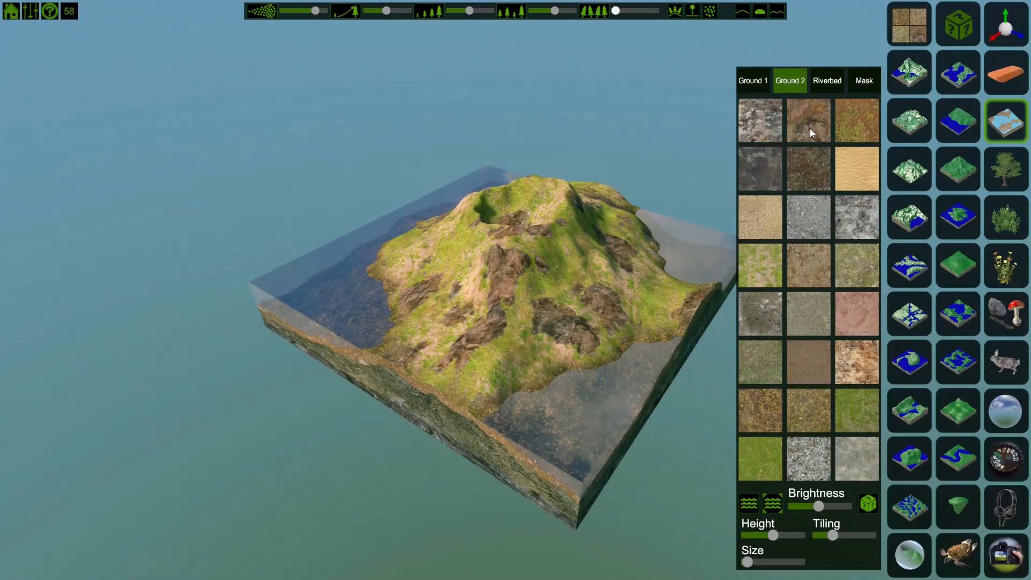
left_click(858, 138)
left_click(838, 160)
left_click(810, 172)
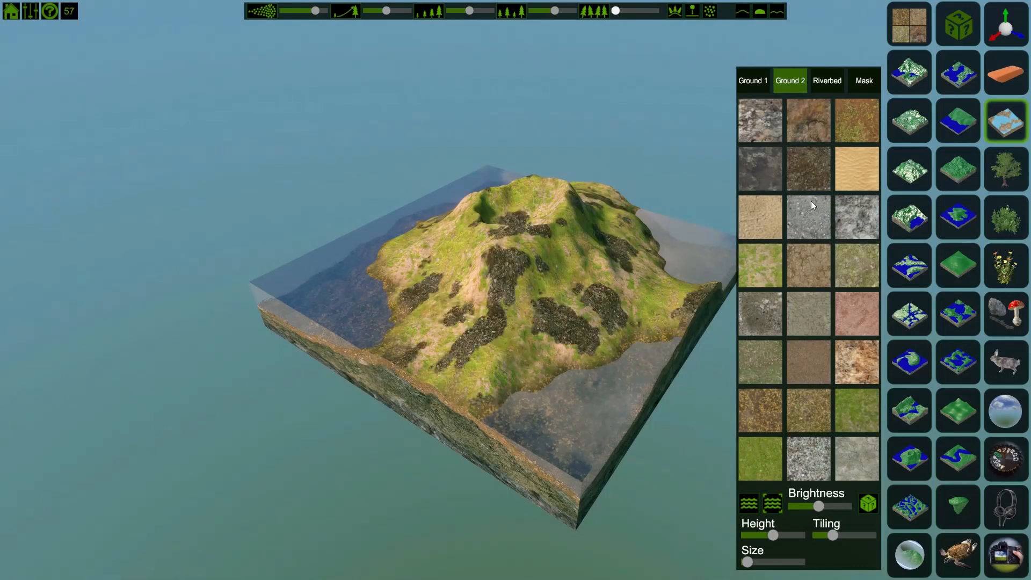
Step: Apply the second blotchy mask pattern to blend the two ground textures
left_click(760, 86)
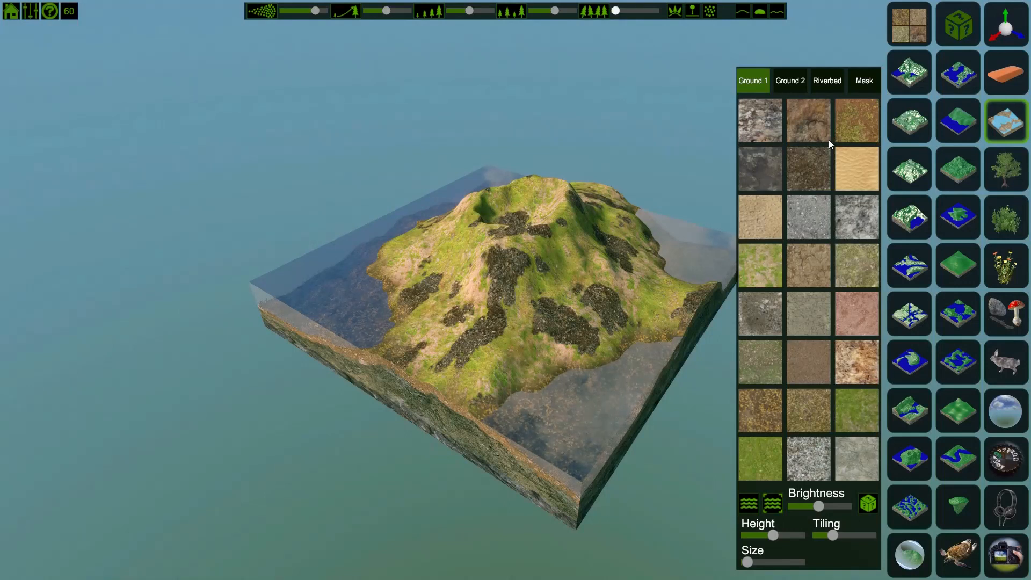
left_click(799, 82)
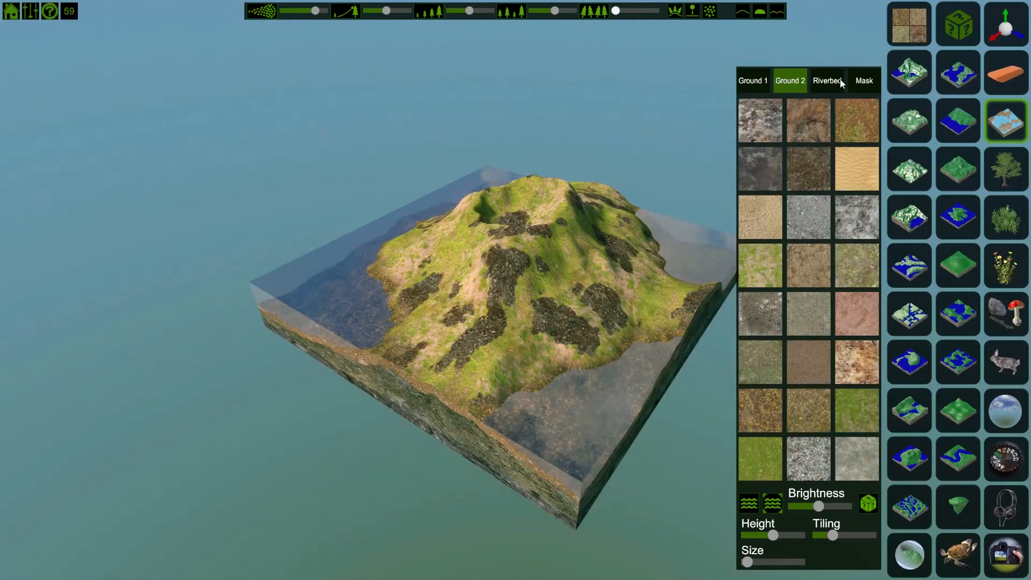
left_click(866, 80)
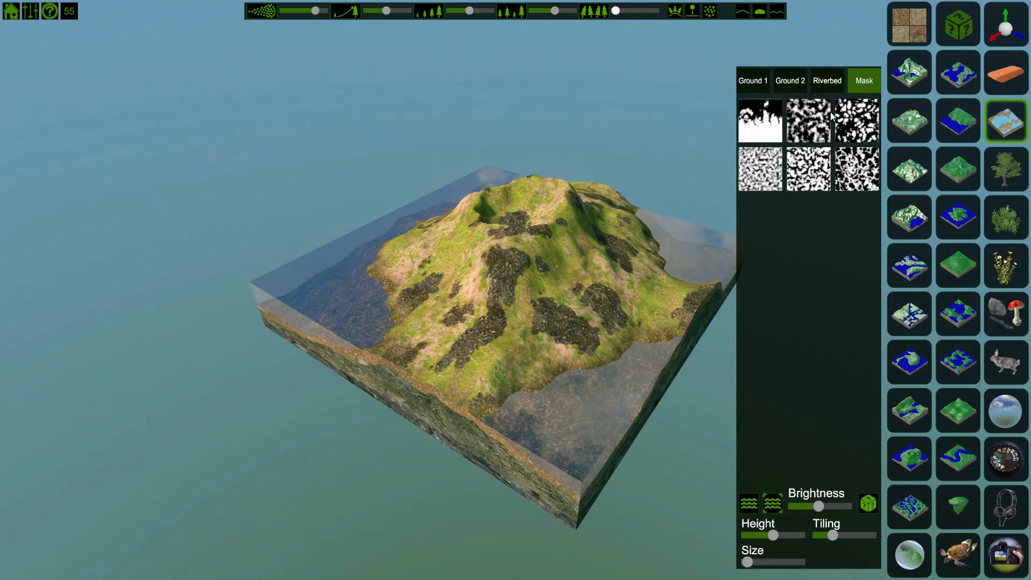
left_click(856, 167)
left_click(824, 171)
left_click(816, 126)
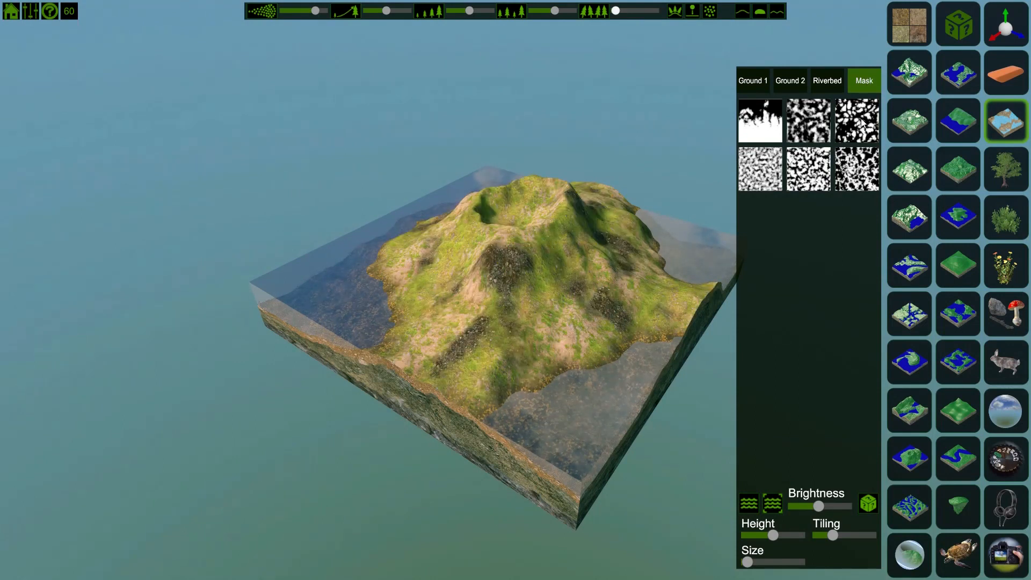
left_click(859, 120)
left_click(765, 122)
left_click(760, 172)
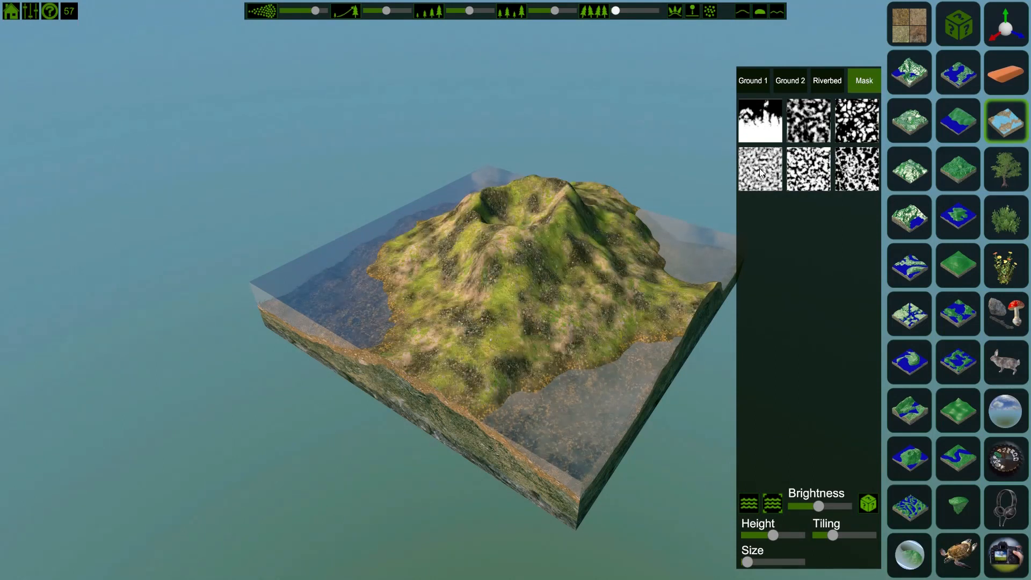
left_click(806, 134)
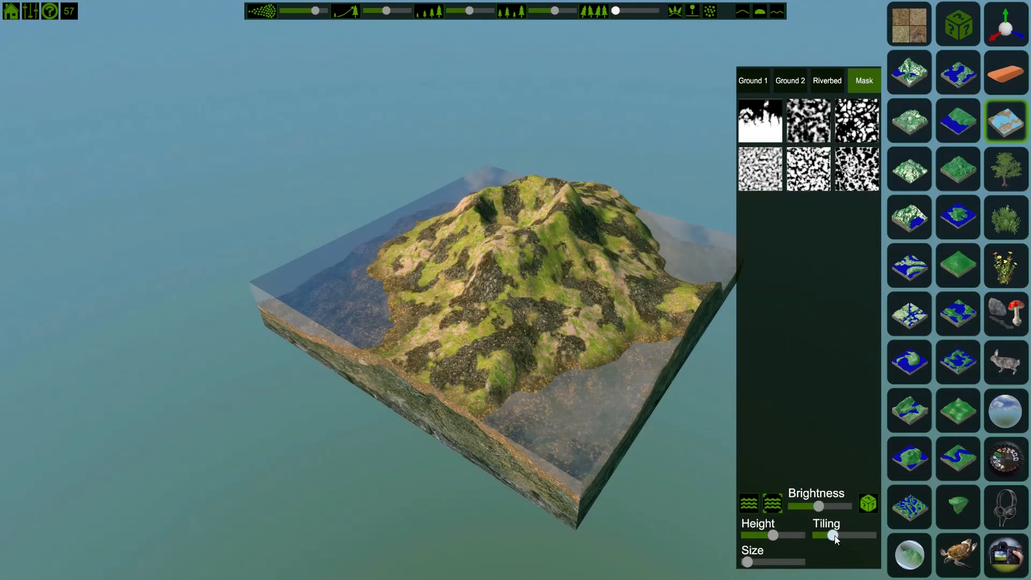
Step: Lower the mask tiling and raise it back
left_click_drag(833, 534, 810, 540)
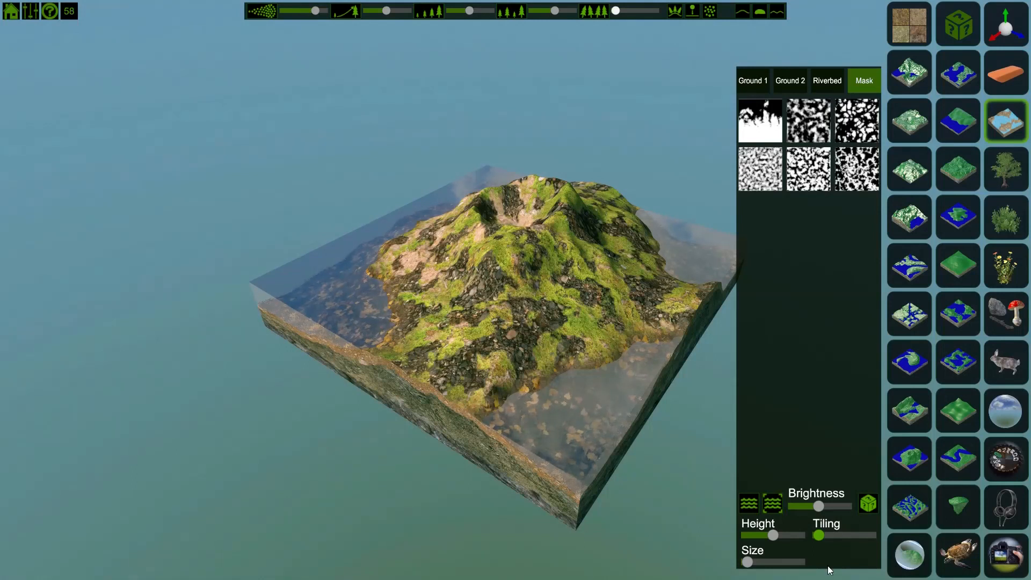
left_click_drag(822, 535, 834, 537)
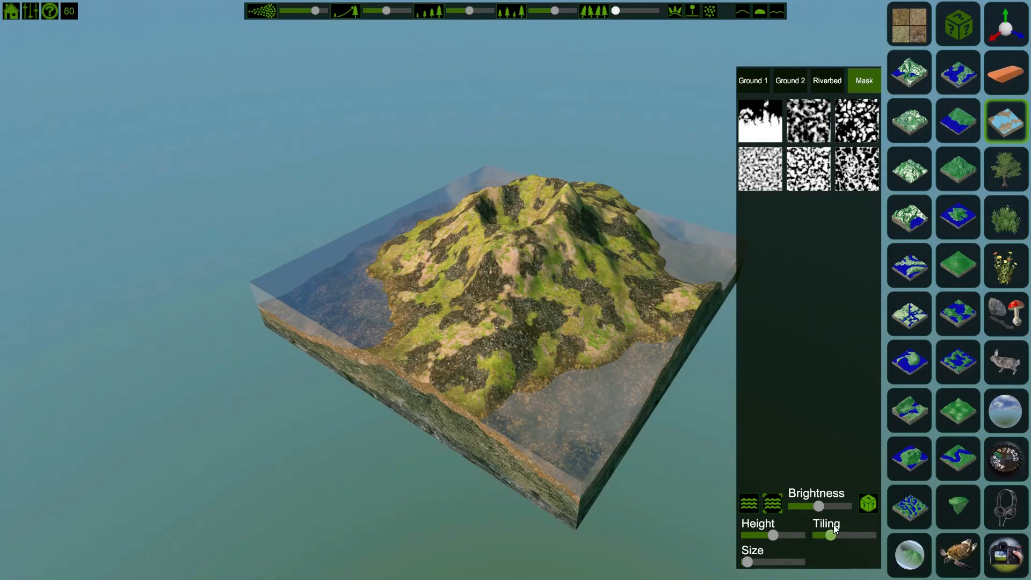
Step: Toggle the water and sky reflection on and off
left_click(752, 503)
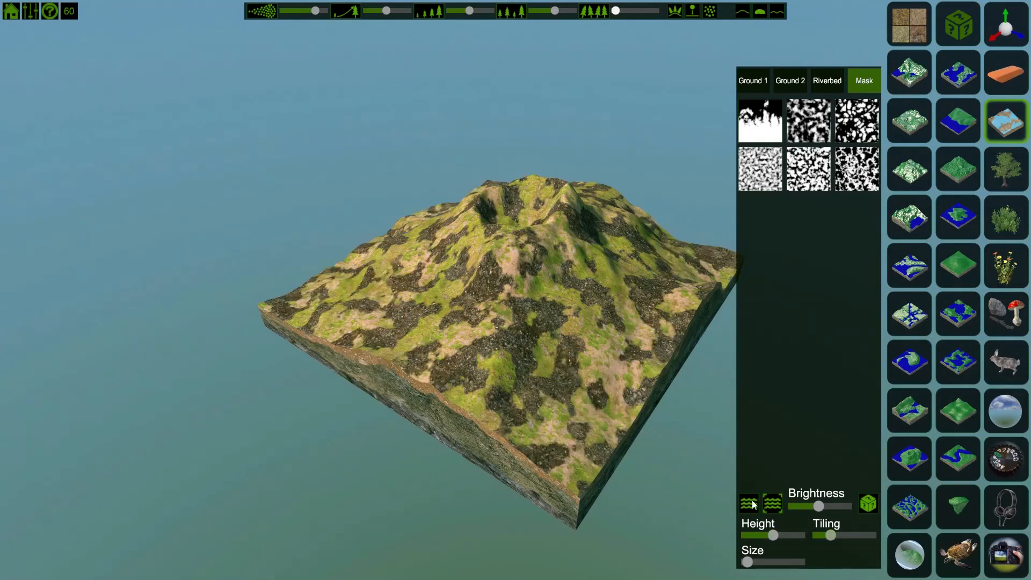
left_click(765, 501)
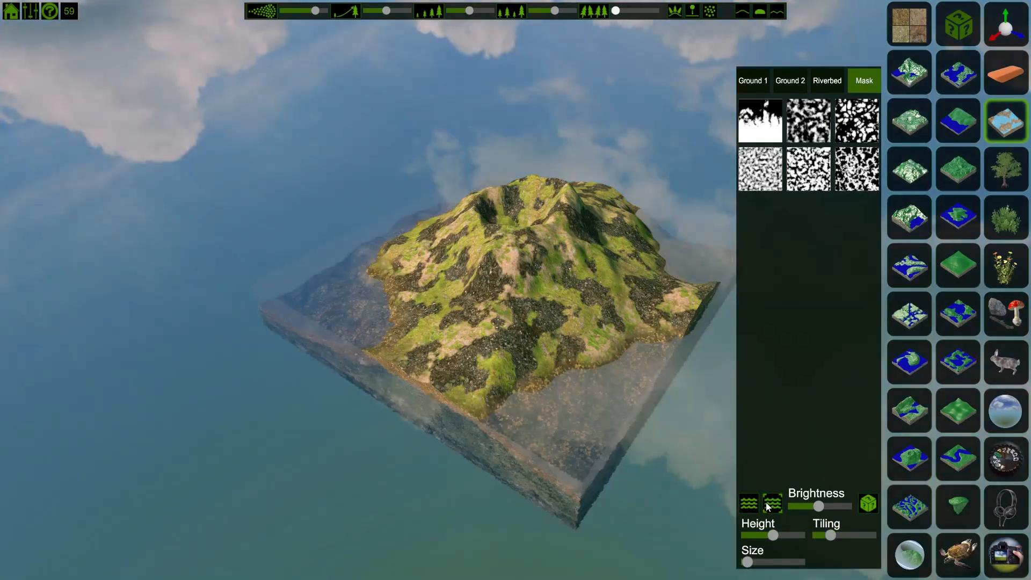
left_click(752, 503)
left_click(752, 504)
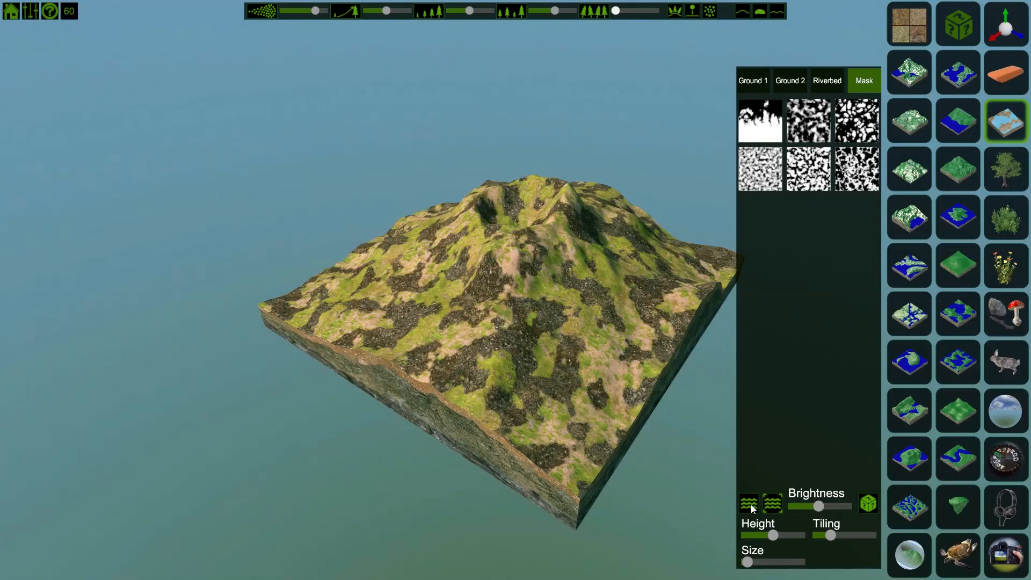
left_click(750, 504)
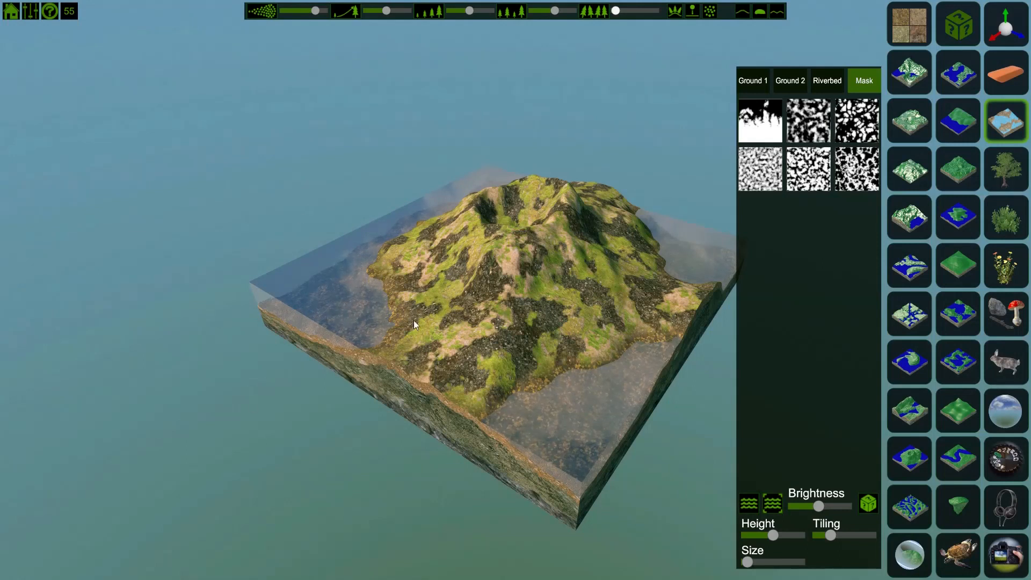
left_click(771, 503)
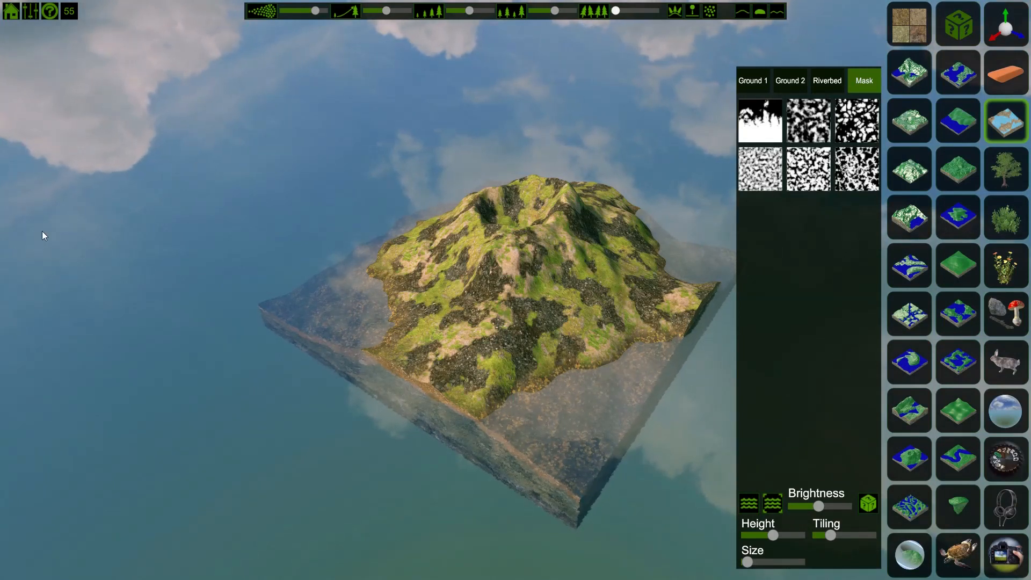
left_click(772, 503)
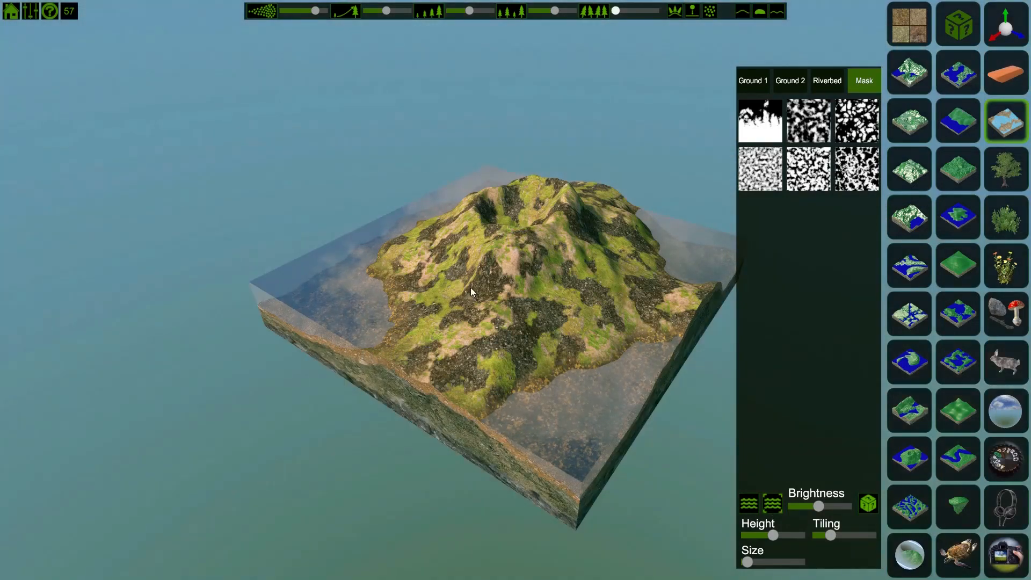
Step: Apply a grey gravel texture as the riverbed and raise its height and brightness slightly
left_click(822, 86)
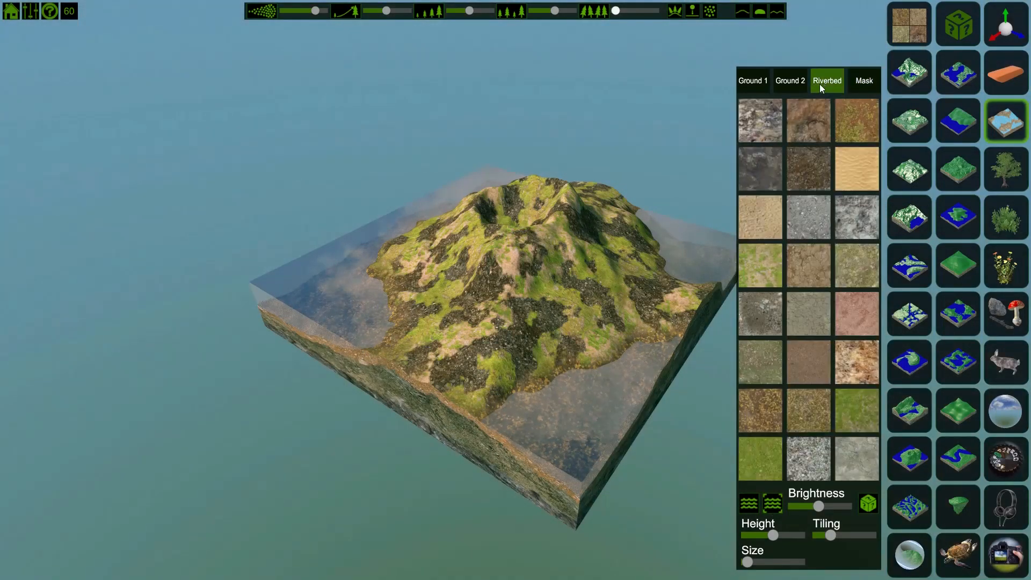
left_click(767, 119)
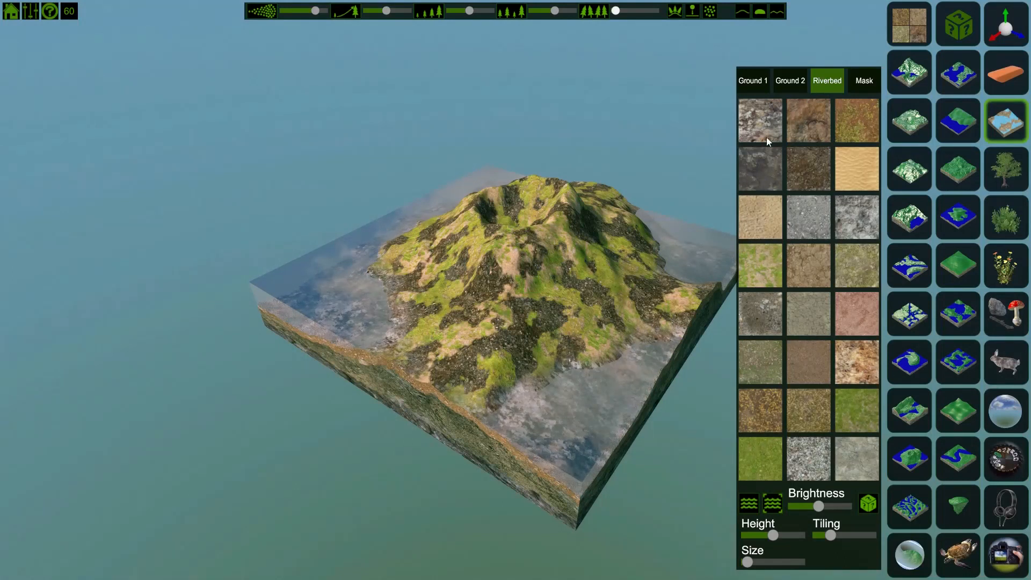
left_click(806, 234)
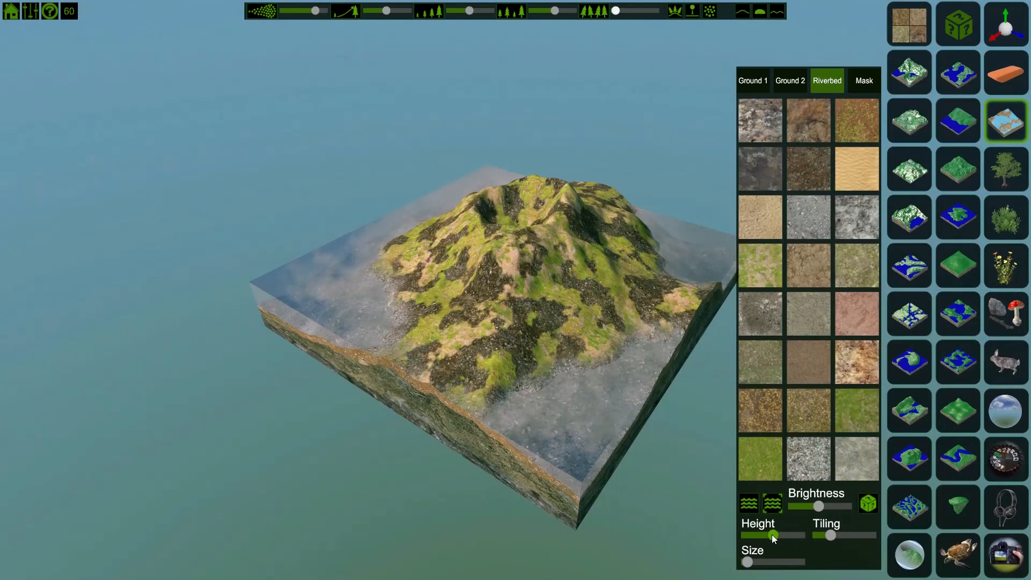
mouse_move(771, 534)
left_mouse_down()
mouse_move(813, 532)
mouse_move(789, 520)
mouse_move(726, 536)
mouse_move(762, 540)
mouse_move(709, 539)
mouse_move(777, 541)
left_mouse_up()
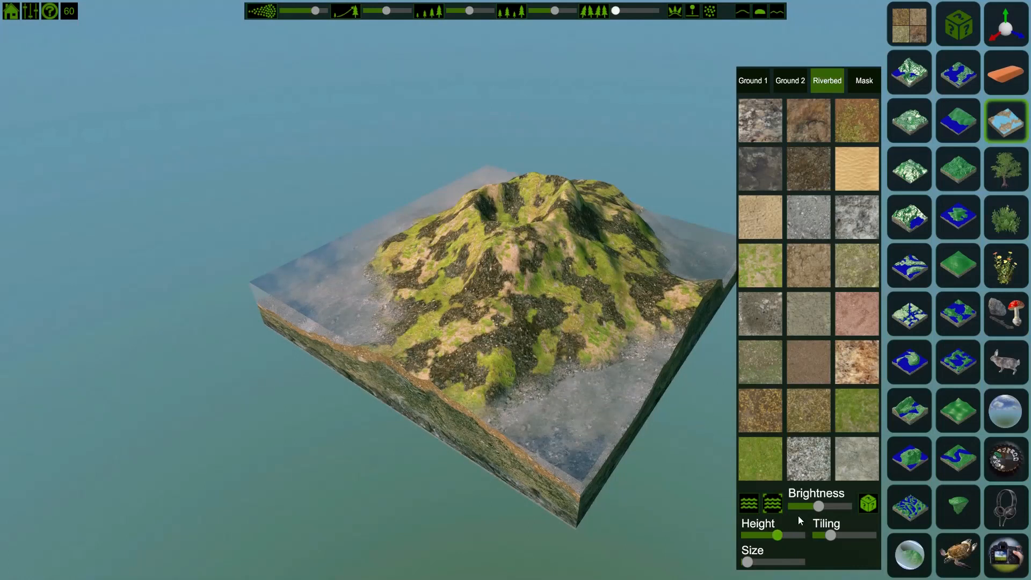
left_click_drag(819, 506, 856, 508)
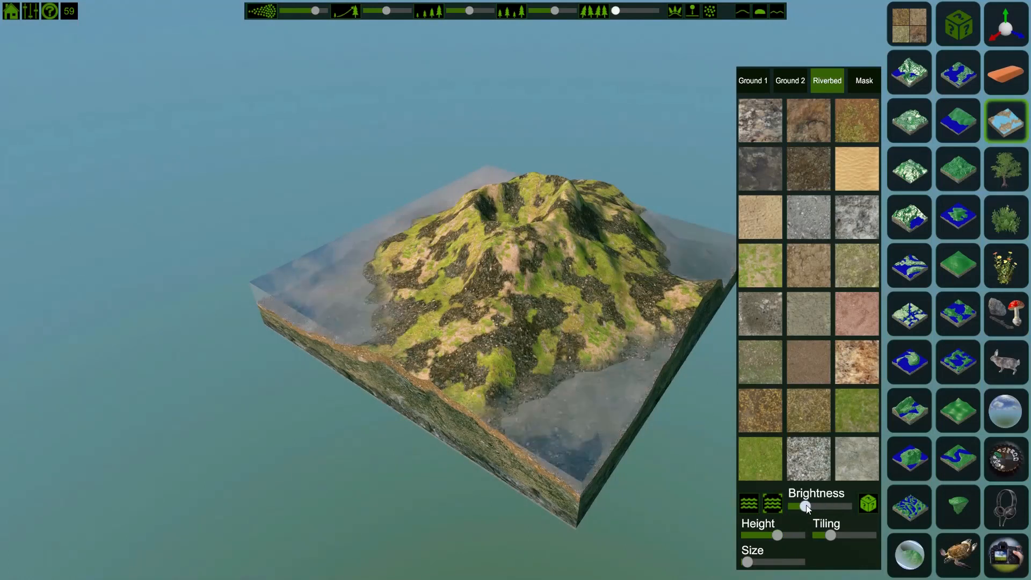
mouse_move(846, 506)
left_mouse_down()
mouse_move(890, 511)
mouse_move(822, 518)
left_mouse_up()
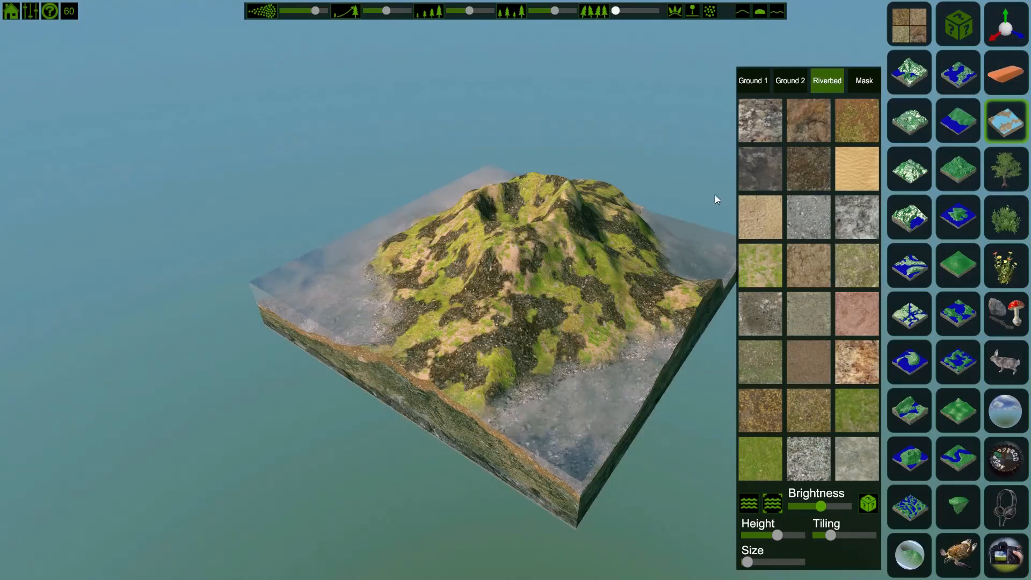
Step: Raise the Ground 1 texture's brightness and tiling
left_click(744, 81)
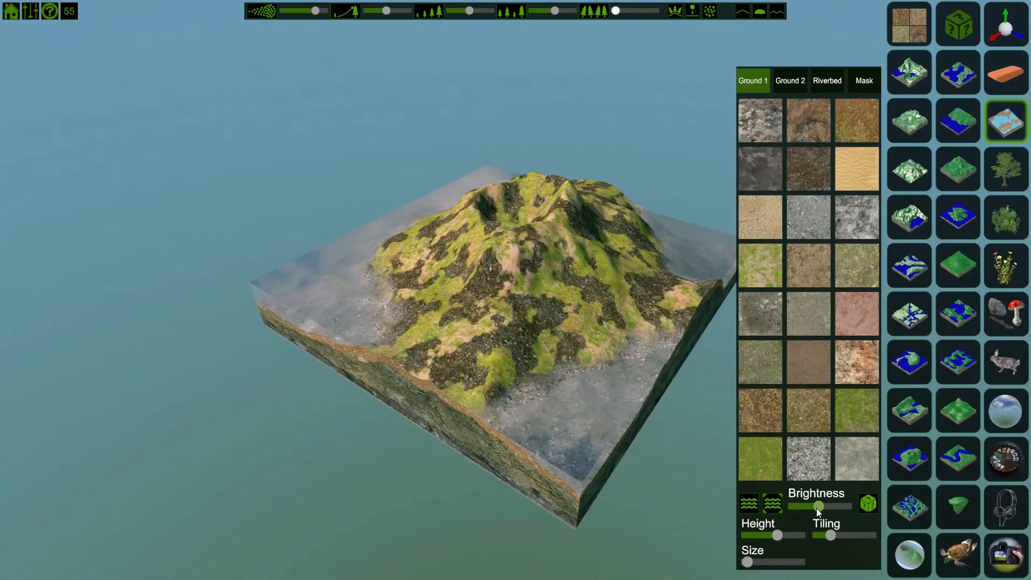
left_click_drag(818, 508, 841, 510)
left_click(801, 85)
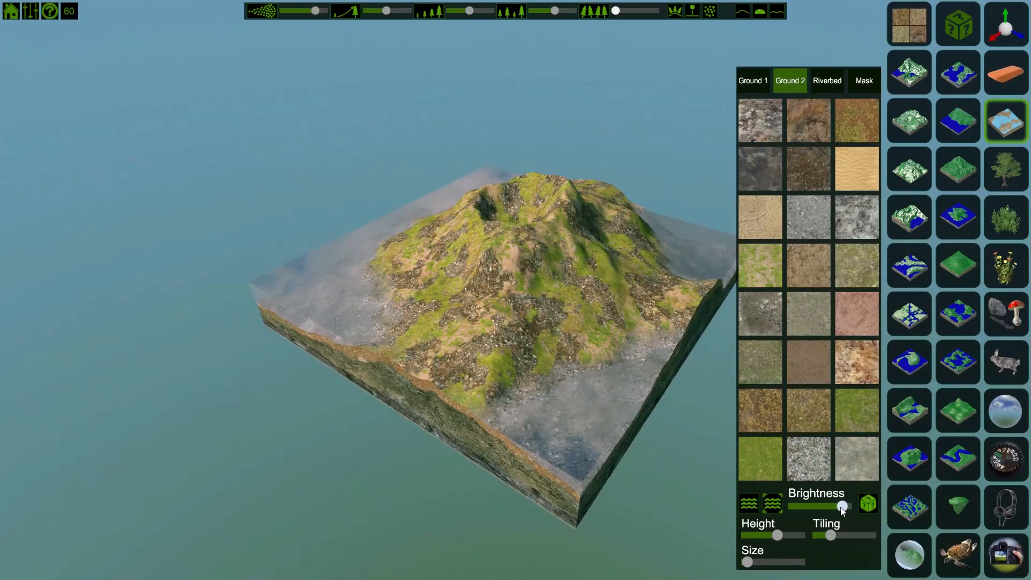
left_click(751, 86)
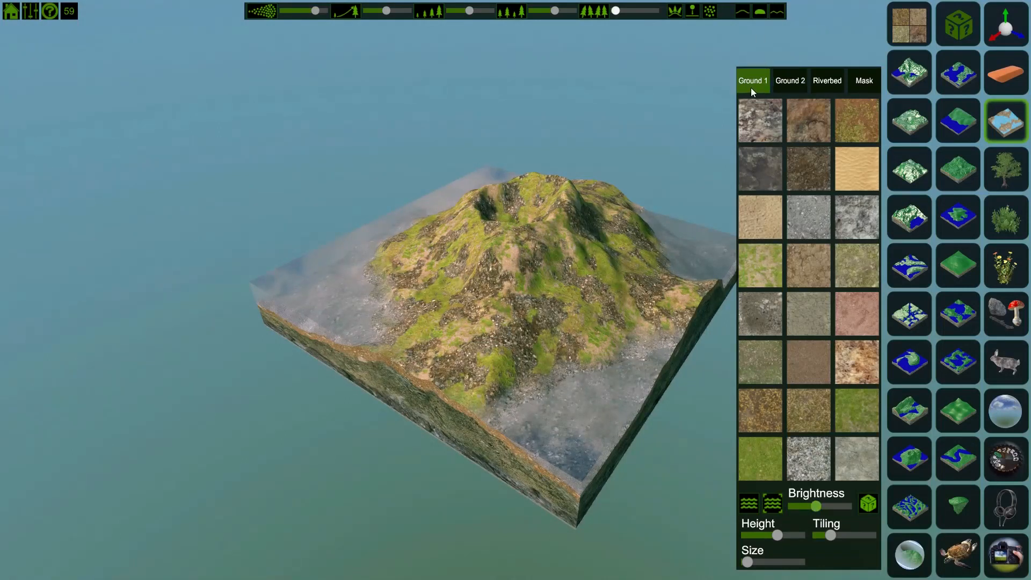
left_click_drag(832, 532, 846, 538)
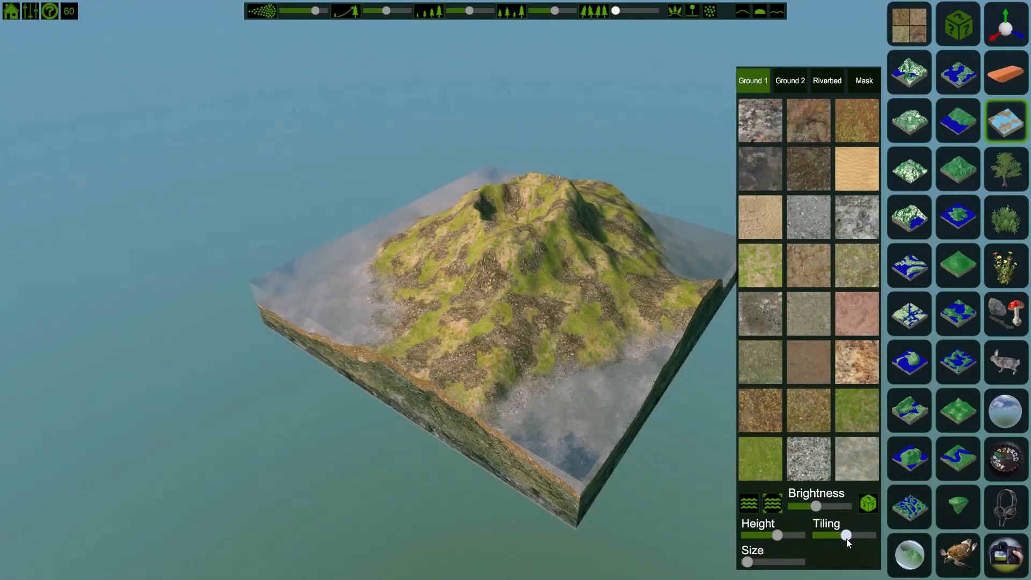
left_click(797, 86)
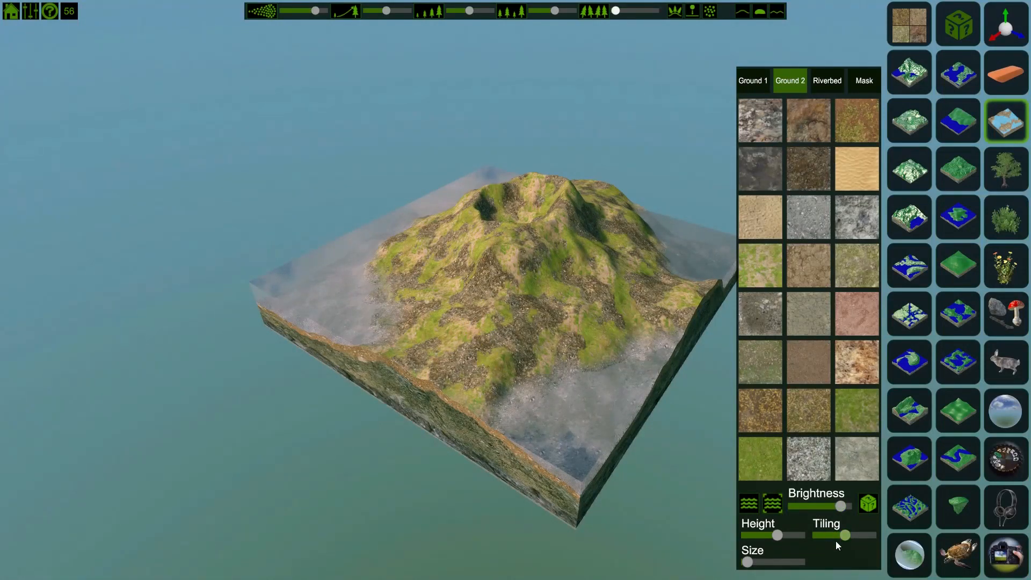
Step: Lower the Ground 2 texture's tiling and raise the riverbed texture's tiling to maximum
left_click_drag(844, 539, 814, 542)
left_click(823, 84)
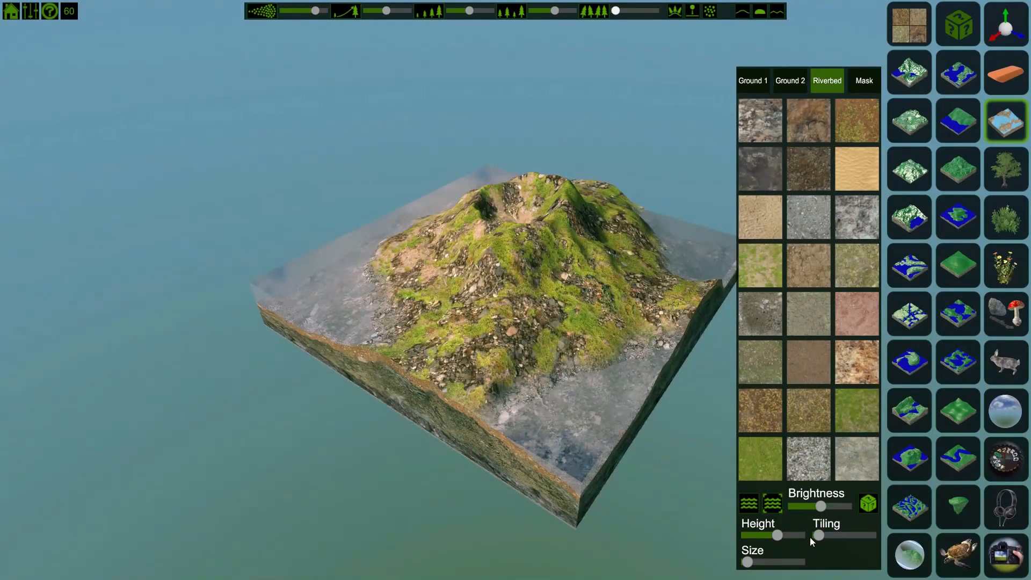
left_click_drag(820, 536, 867, 544)
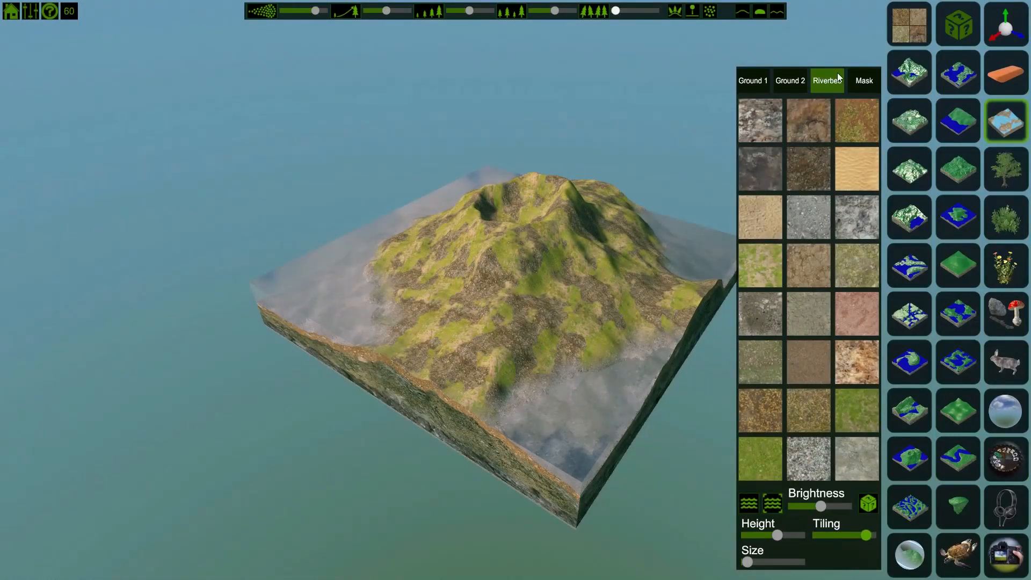
Step: Lower the mask's tiling, briefly enlarging the mask size and returning it to minimum
left_click(868, 81)
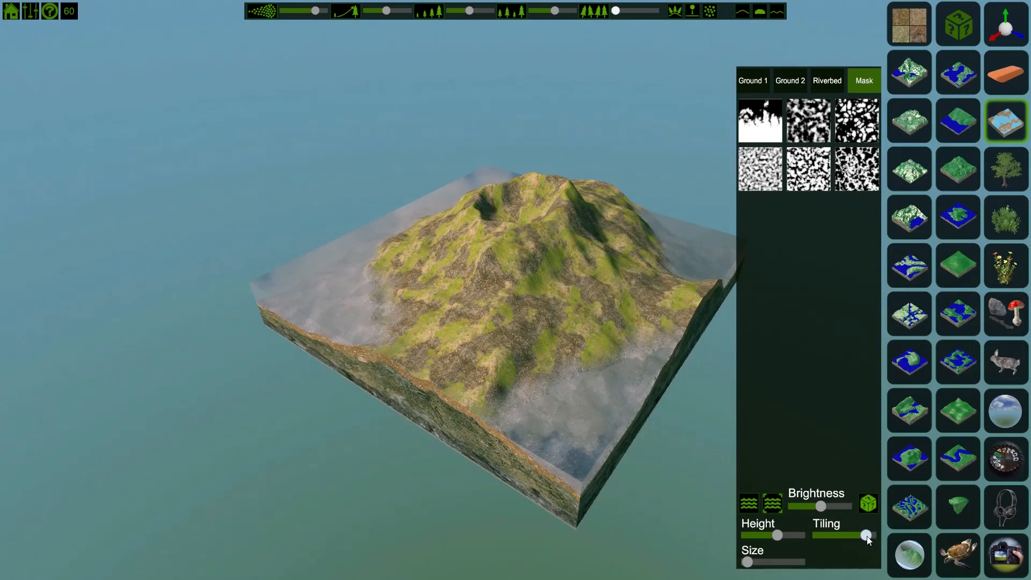
left_click_drag(868, 539, 848, 539)
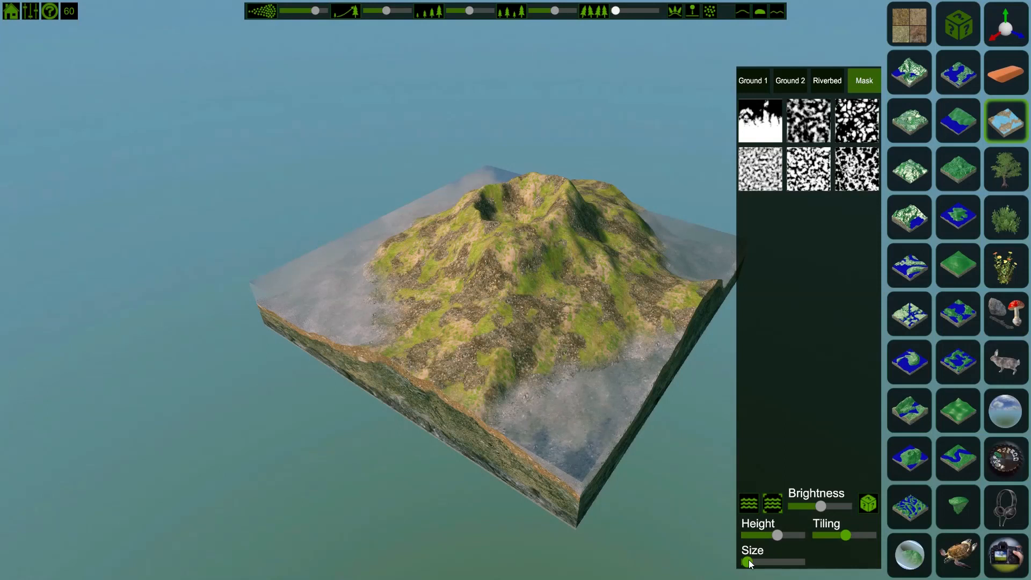
left_click_drag(747, 562, 762, 567)
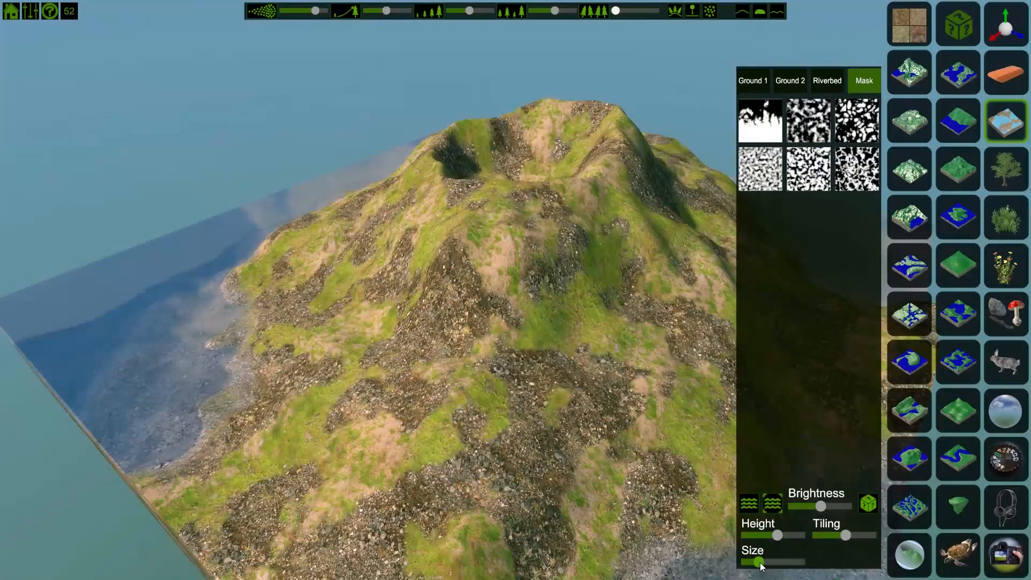
mouse_move(844, 533)
left_mouse_down()
mouse_move(807, 530)
mouse_move(857, 538)
mouse_move(831, 536)
left_mouse_up()
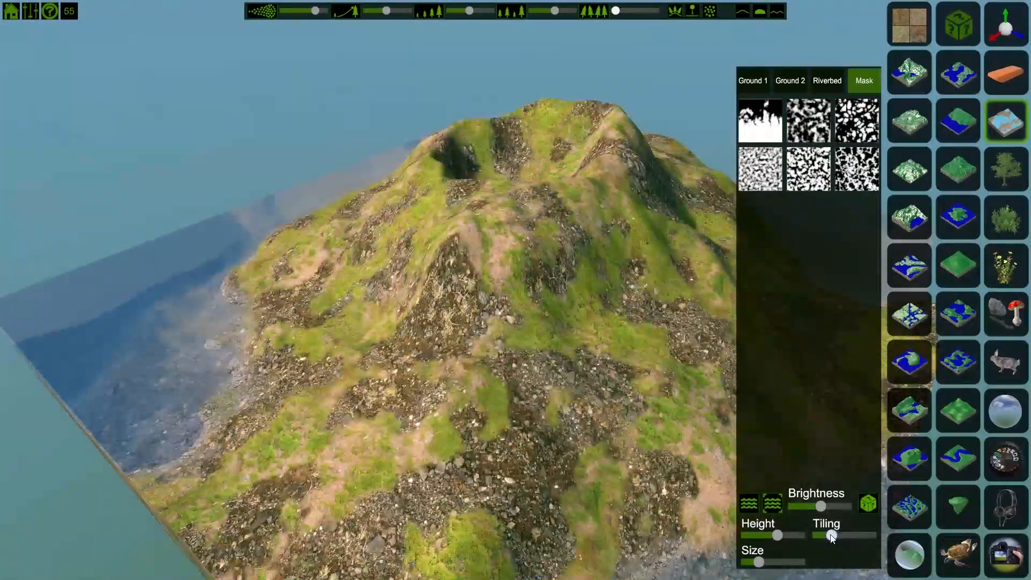
left_click_drag(754, 561, 742, 563)
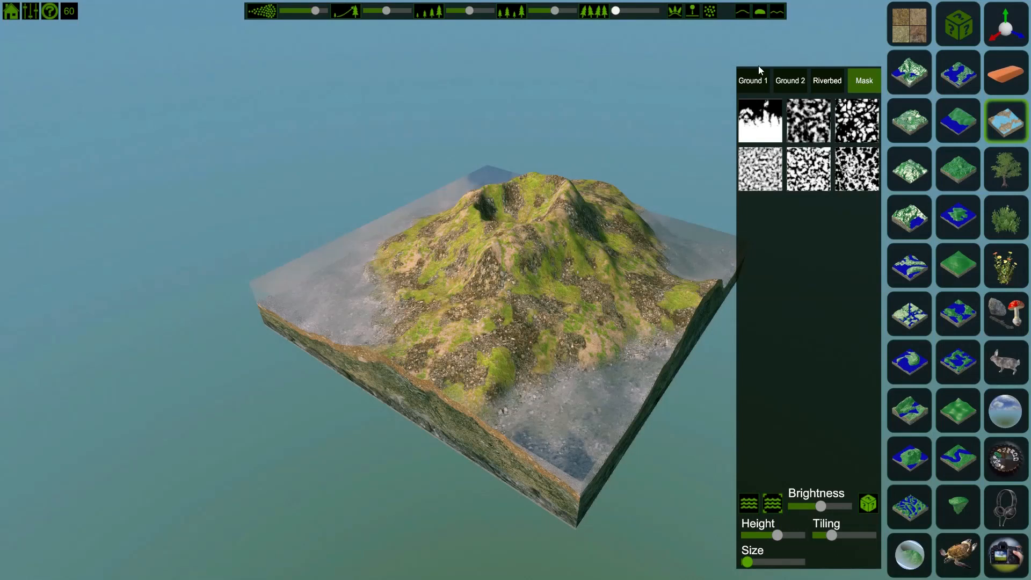
Step: Close the texture panel and open the controls help overlay
left_click(916, 21)
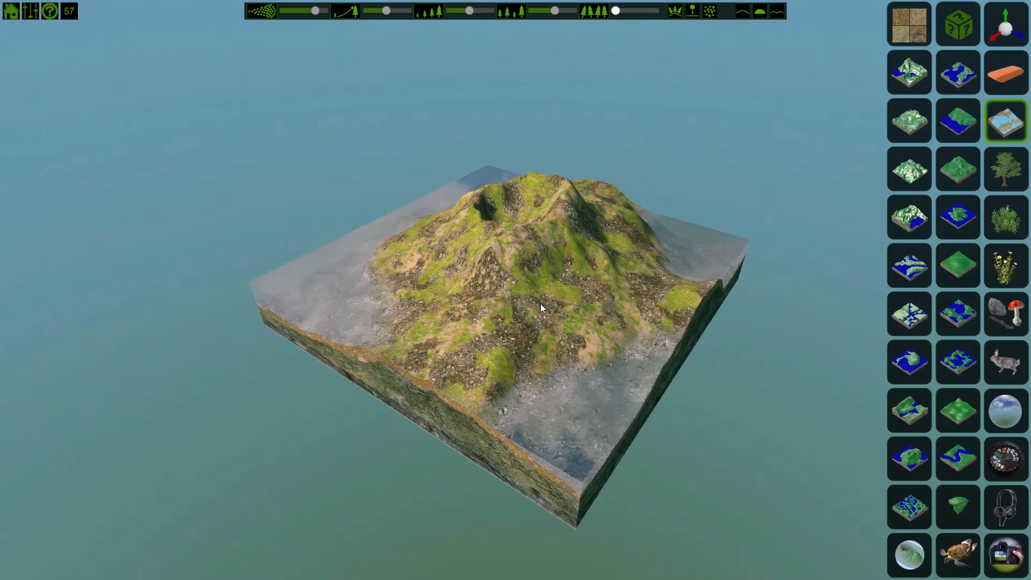
left_click(8, 8)
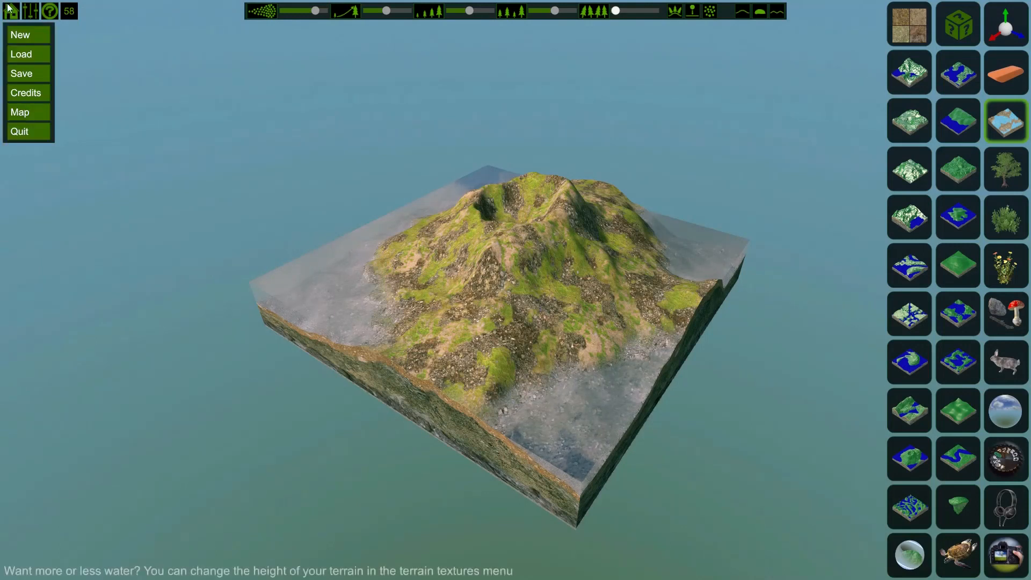
left_click(45, 7)
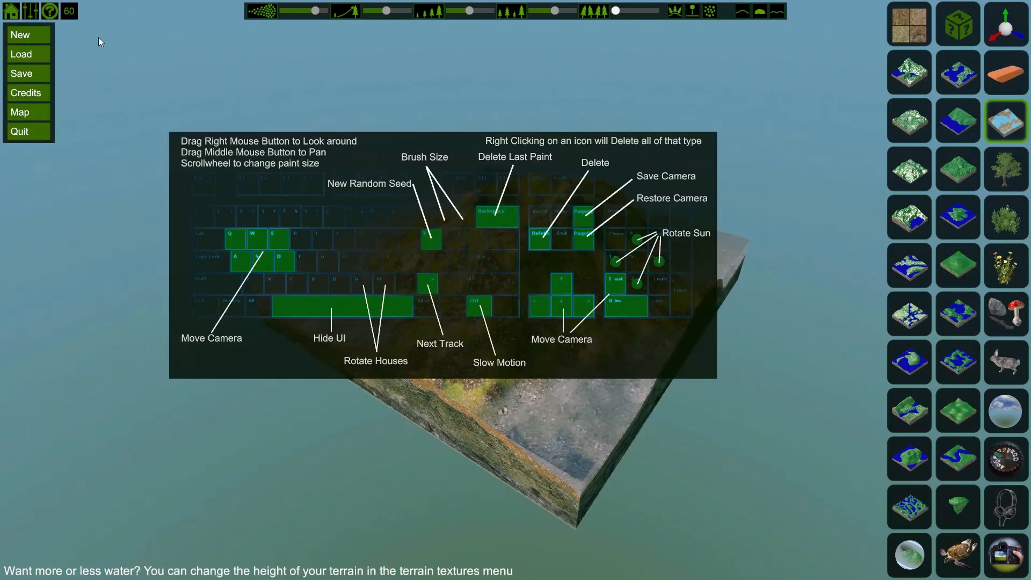
left_click(10, 9)
left_click(11, 12)
left_click(12, 12)
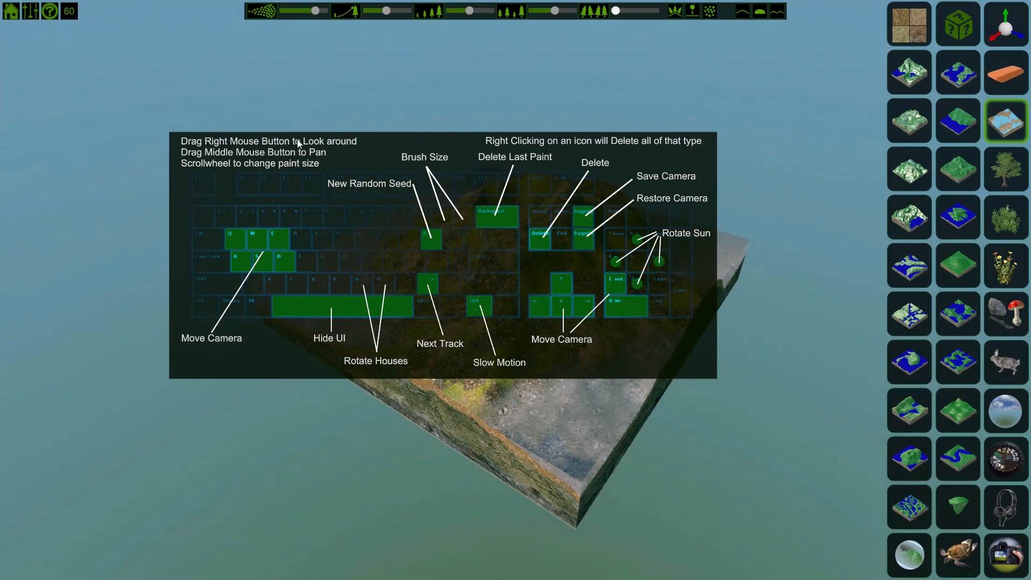
Step: Explore the terrain by looking around and moving the camera, then close the controls overlay
right_click_drag(443, 258, 445, 290)
middle_click_drag(445, 290, 552, 333)
right_click_drag(553, 333, 601, 333)
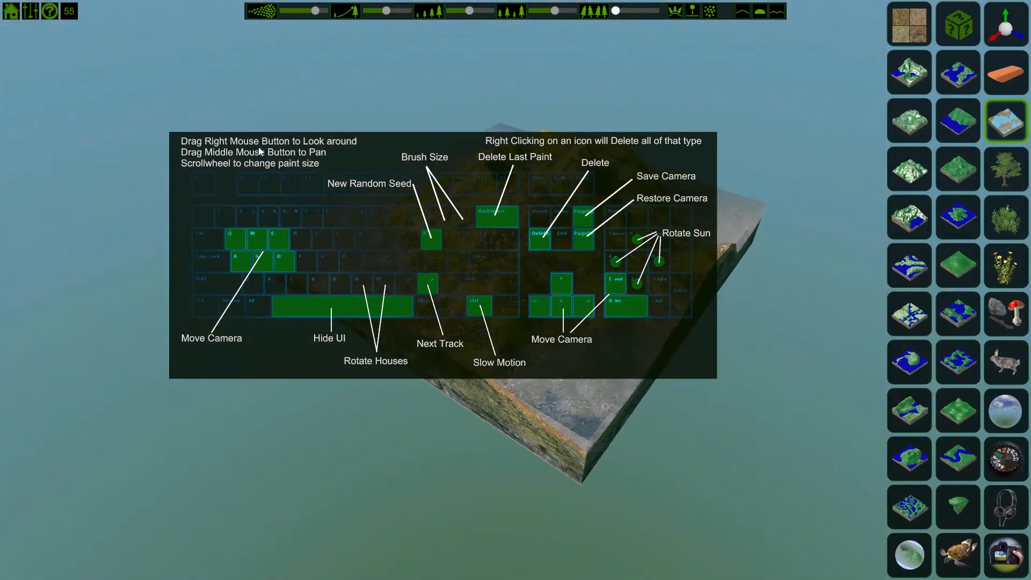
key("d")
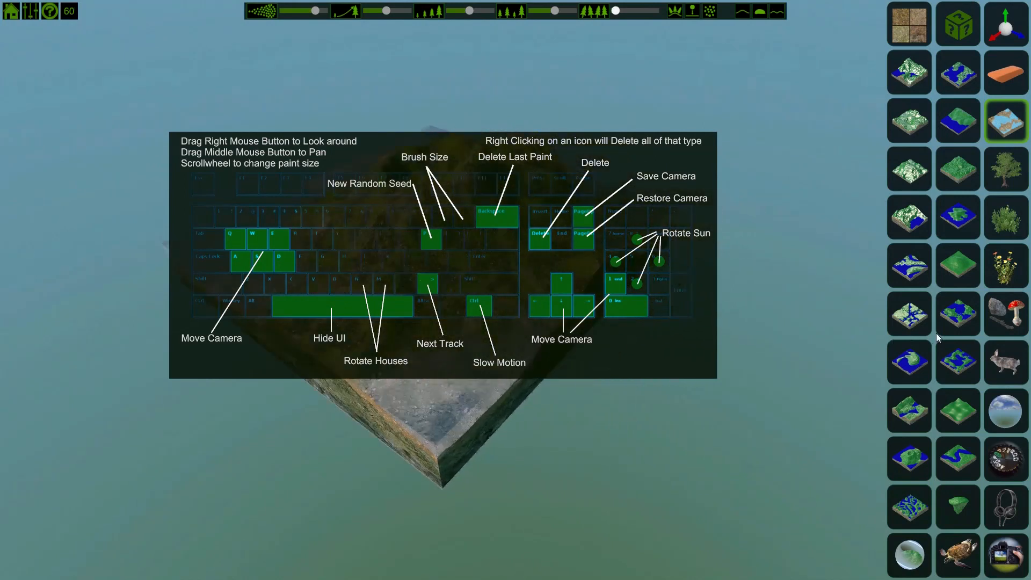
key("a")
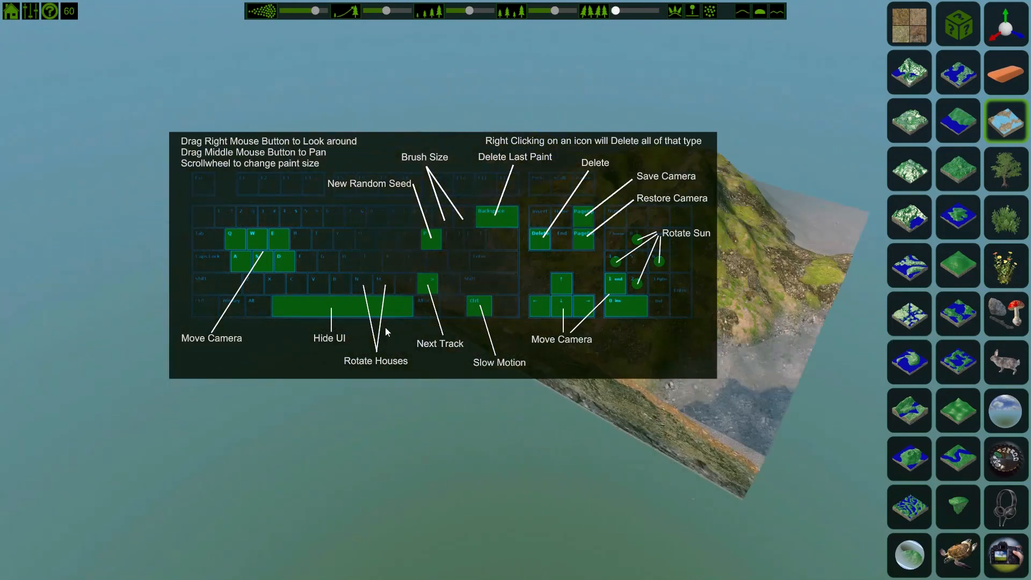
key("w")
key("d")
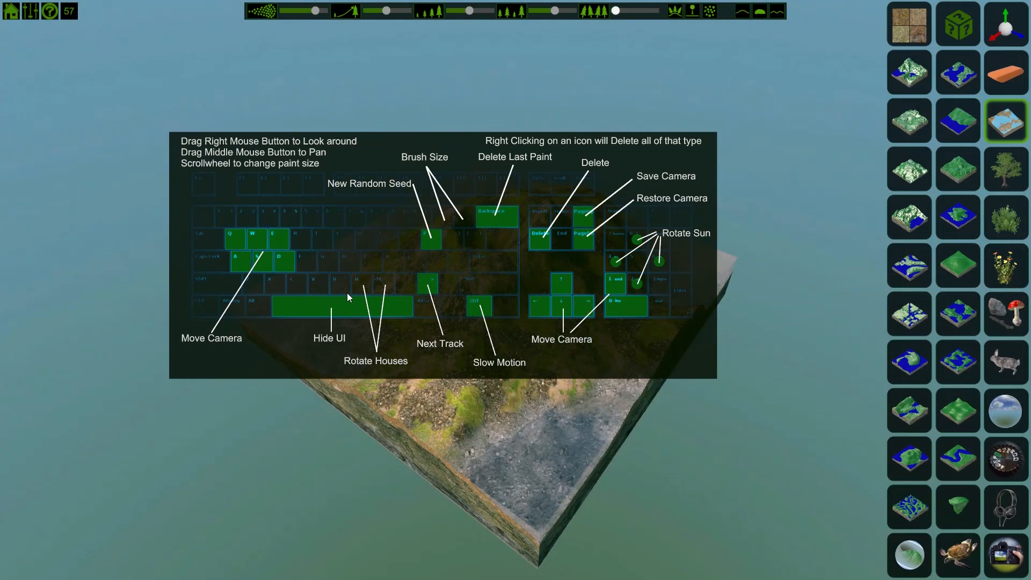
key("a")
key("w")
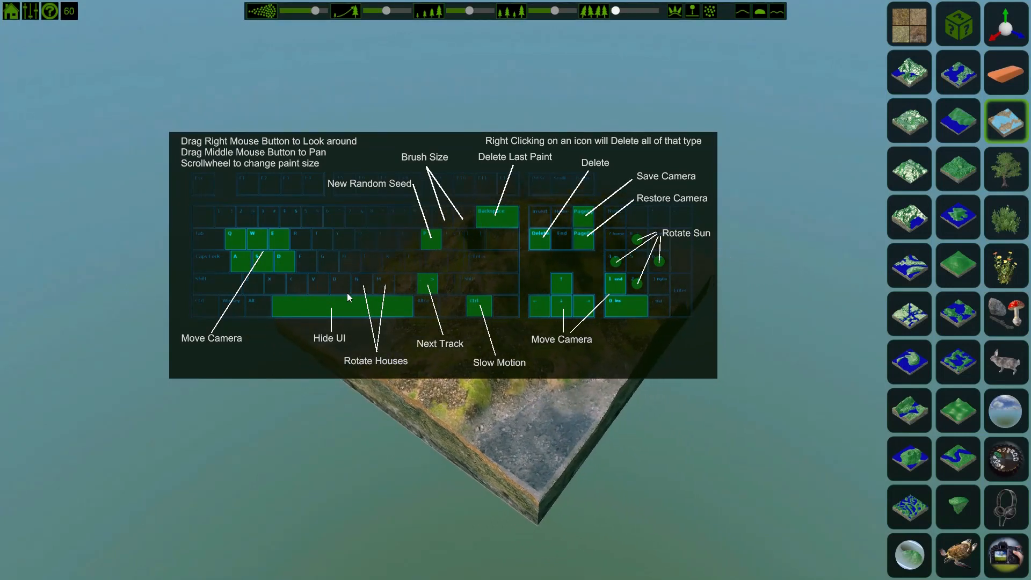
key("s")
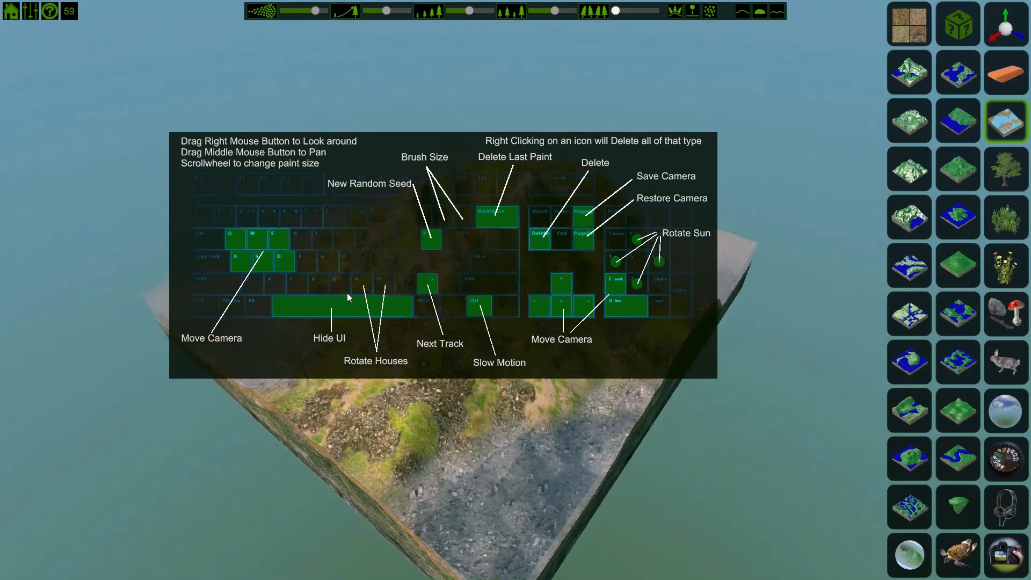
key("w")
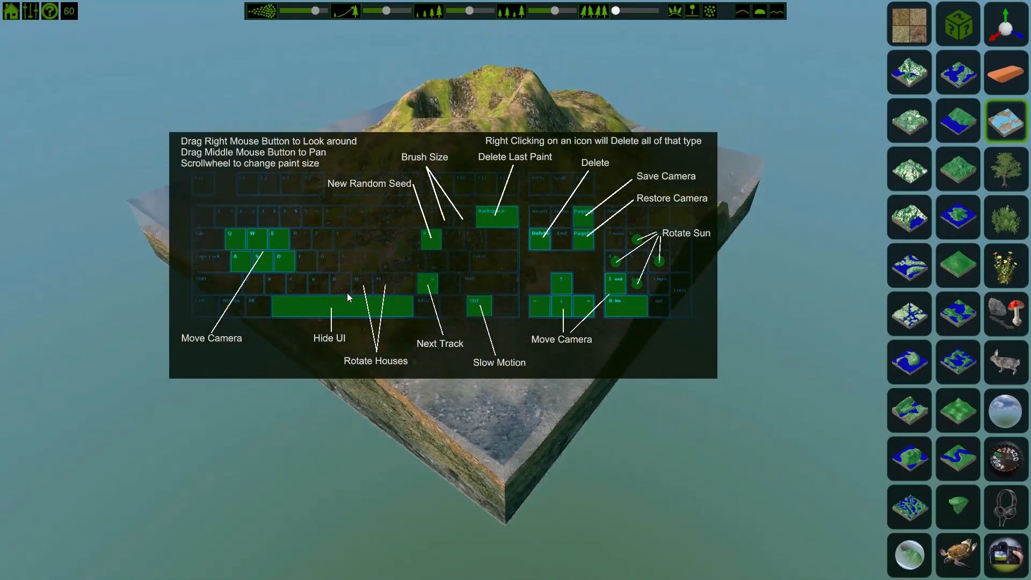
right_click_drag(347, 292, 388, 233)
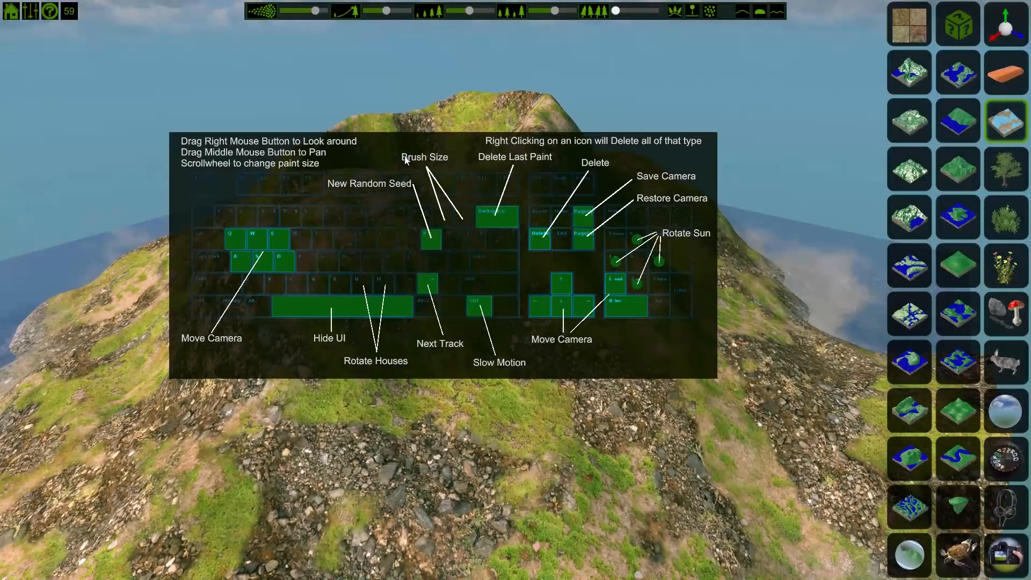
right_click_drag(443, 111, 455, 281)
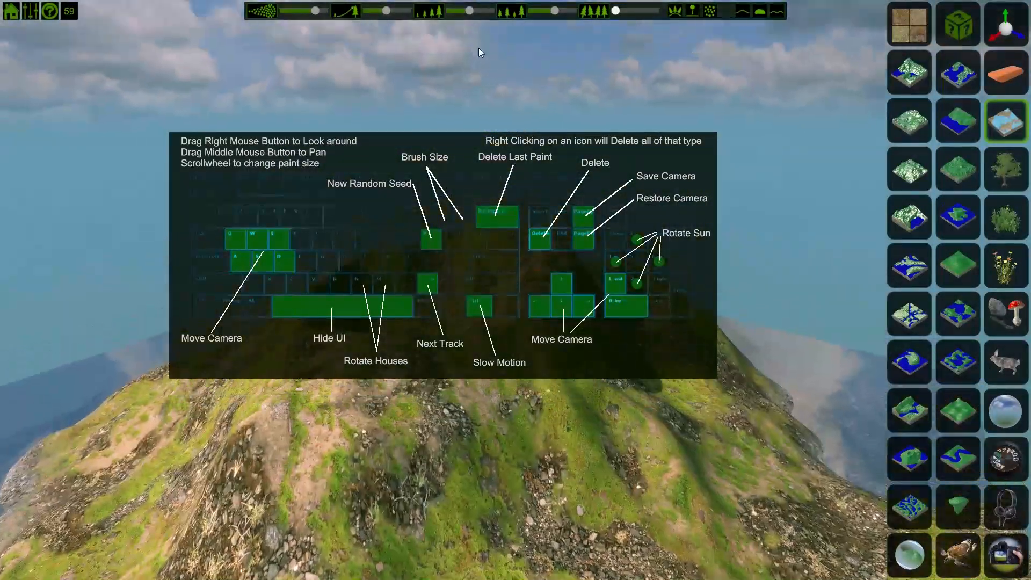
right_click_drag(478, 47, 441, 258)
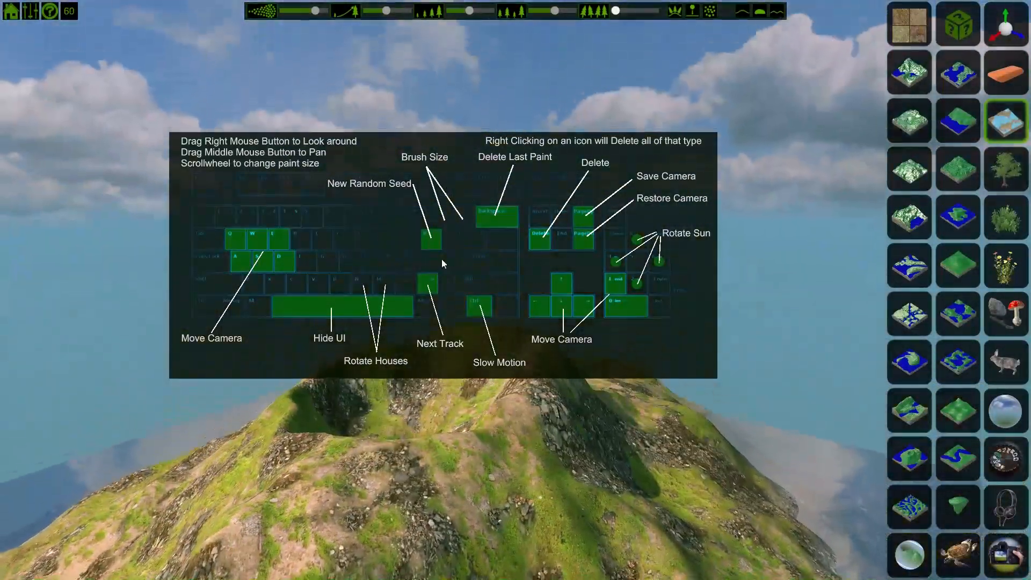
left_click(52, 12)
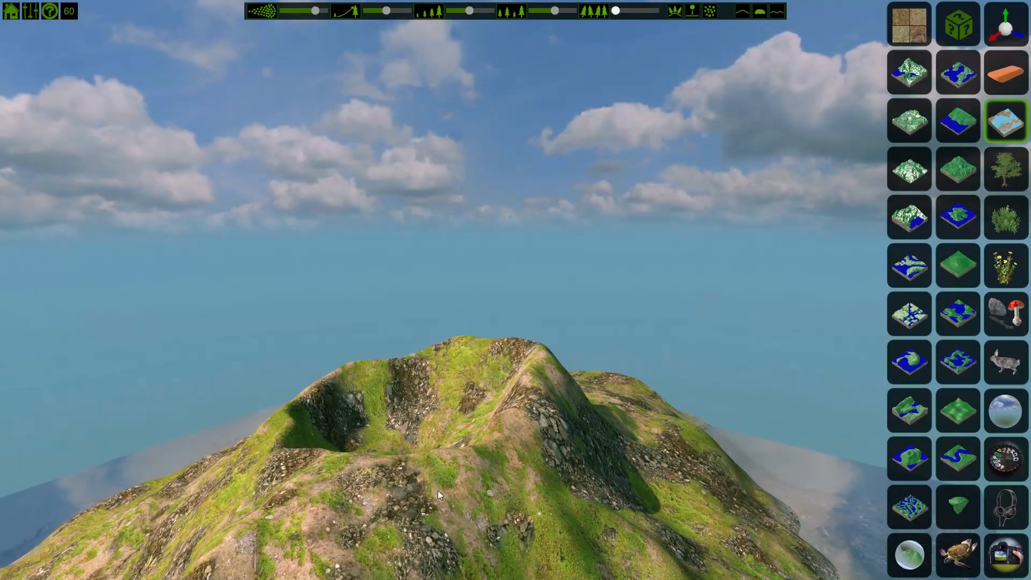
Step: Choose a broadleaf tree and paint a cluster of trees on the mountain's upper slope with an enlarged brush
right_click_drag(448, 344, 471, 459)
key("q")
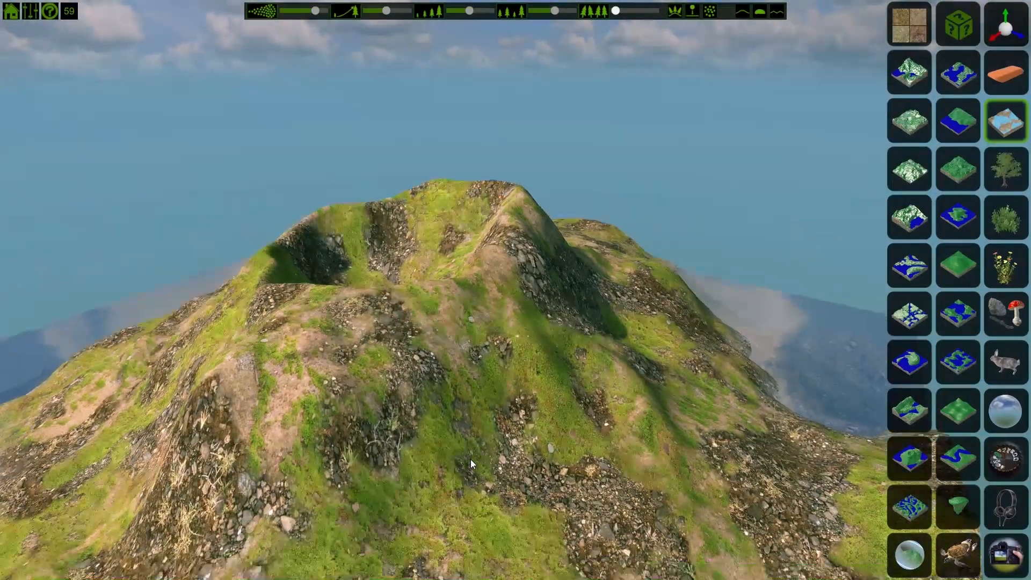
key("a")
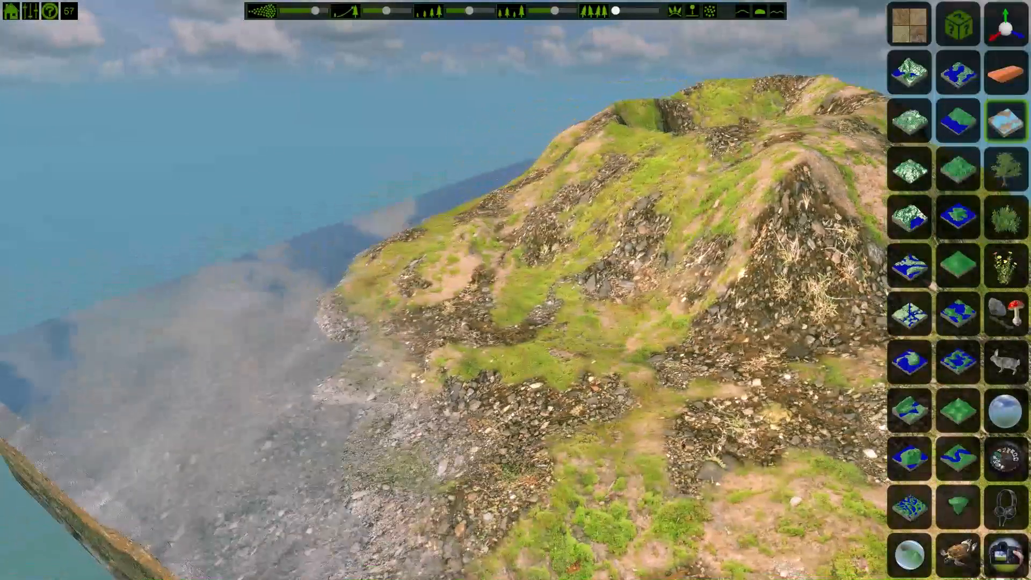
right_click_drag(470, 459, 639, 460)
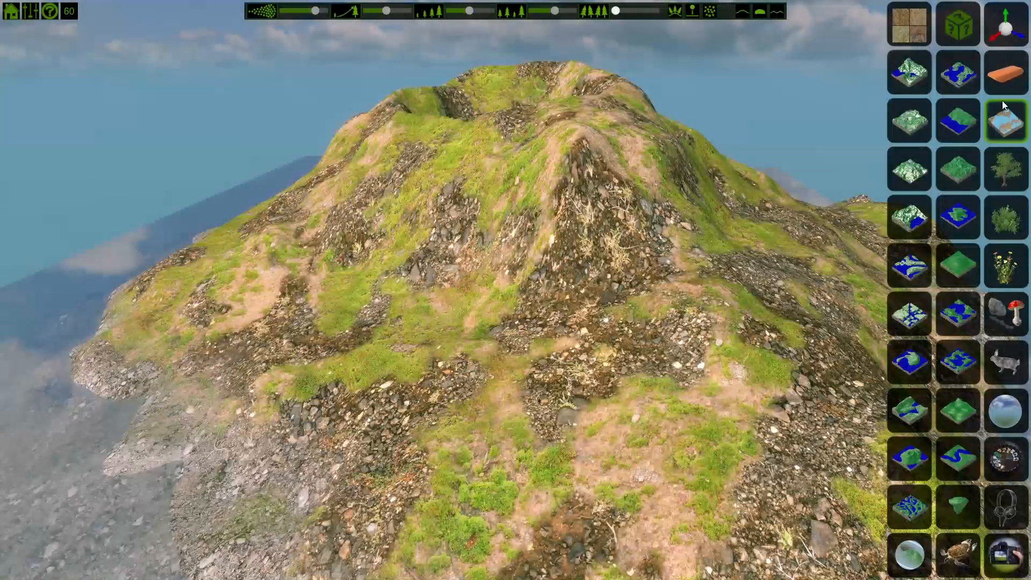
left_click(1009, 121)
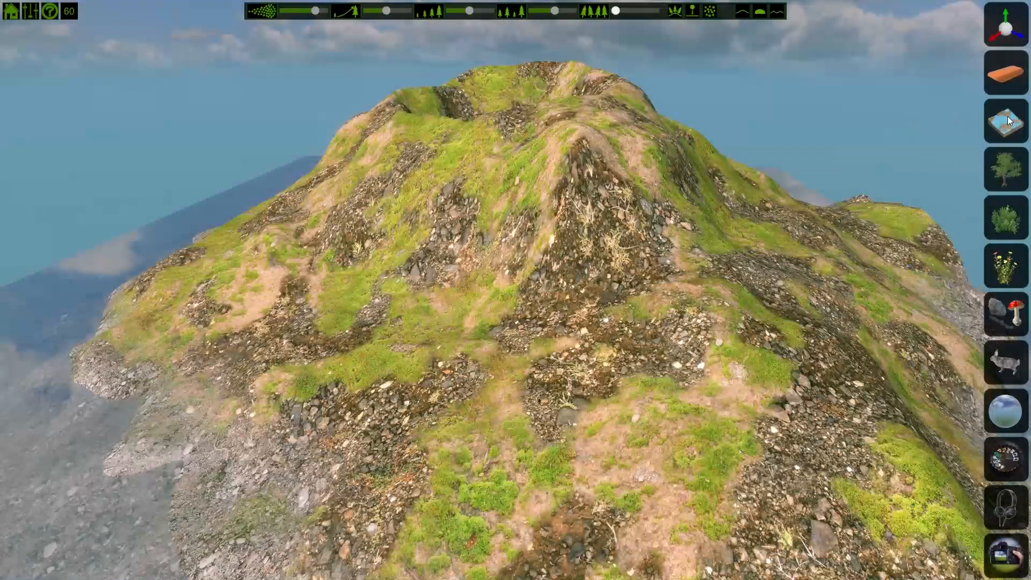
left_click(1007, 171)
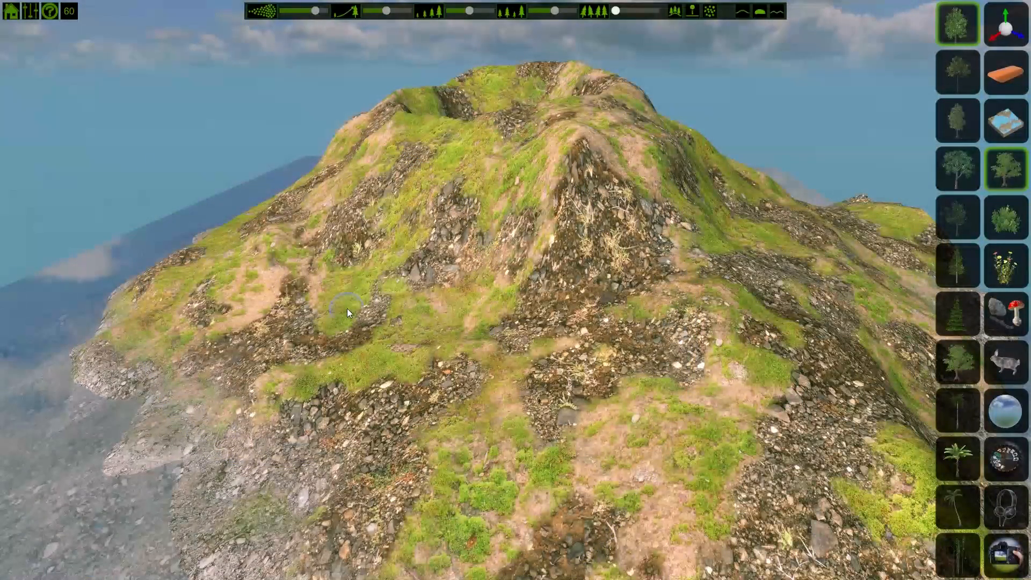
scroll(347, 307, "down", 3)
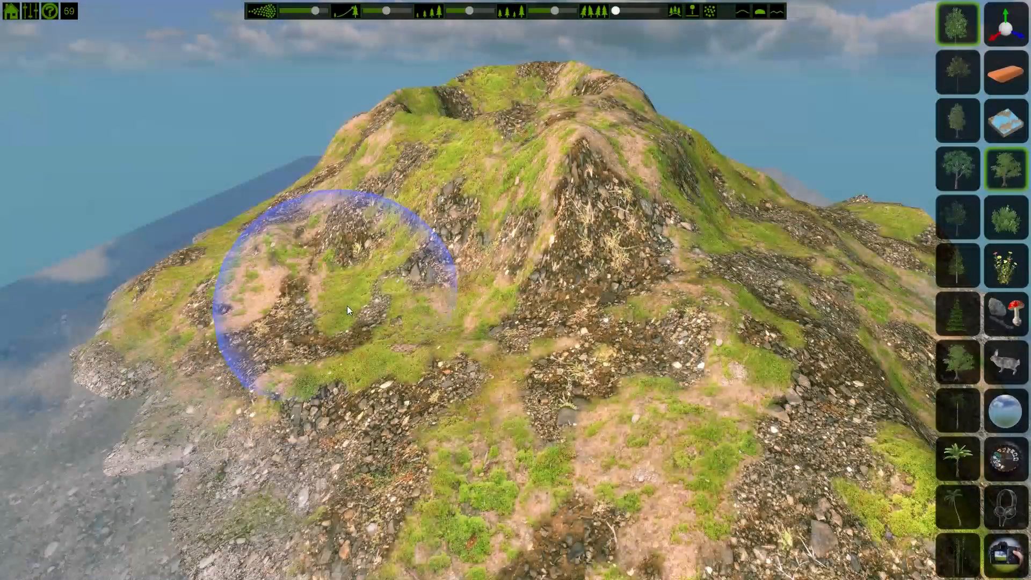
mouse_move(400, 140)
left_mouse_down()
mouse_move(318, 299)
mouse_move(555, 381)
left_mouse_up()
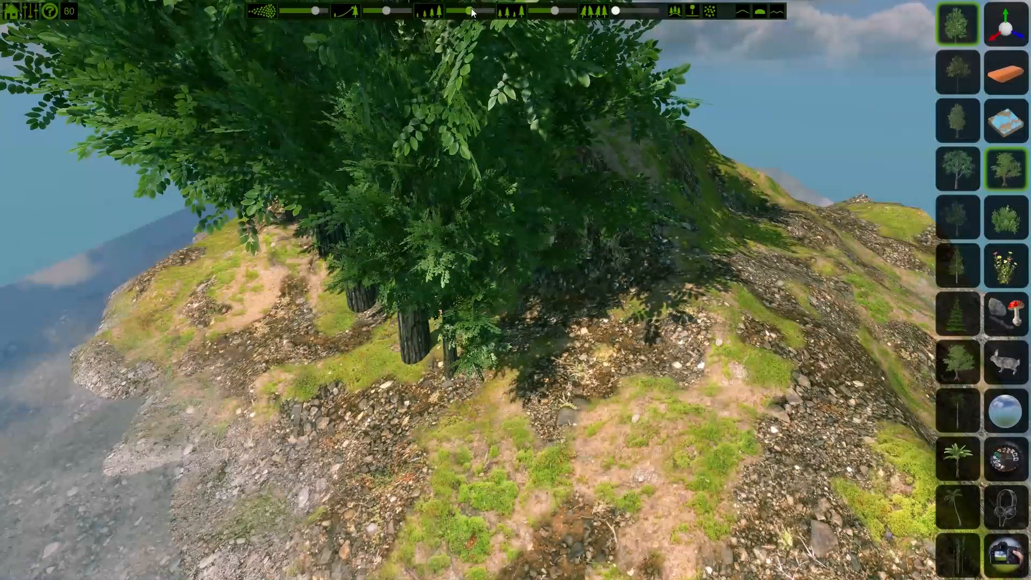
Step: Lower the tree slider in the top bar and undo the painted tree cluster
left_click_drag(462, 11, 458, 11)
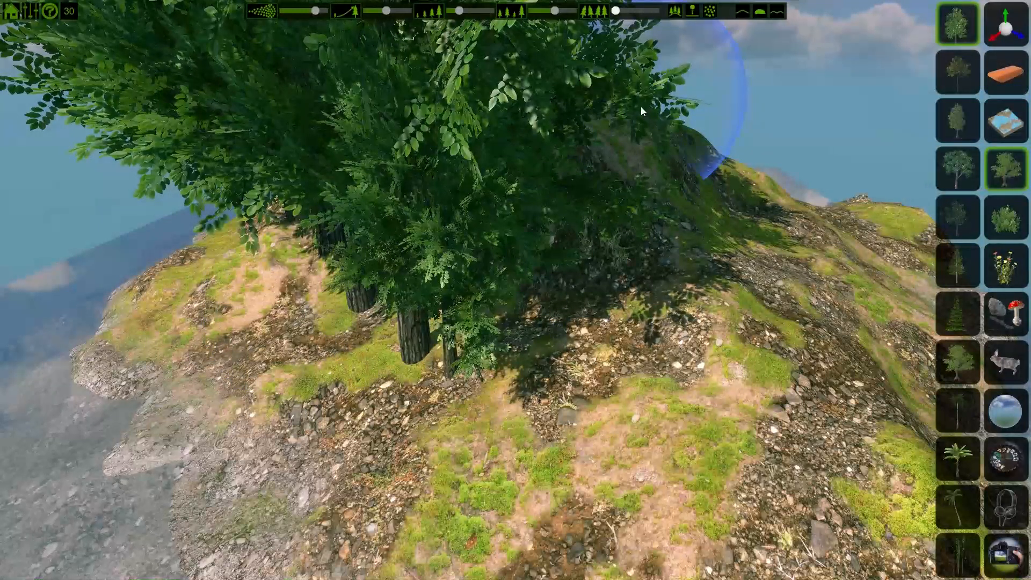
key("ctrl+z")
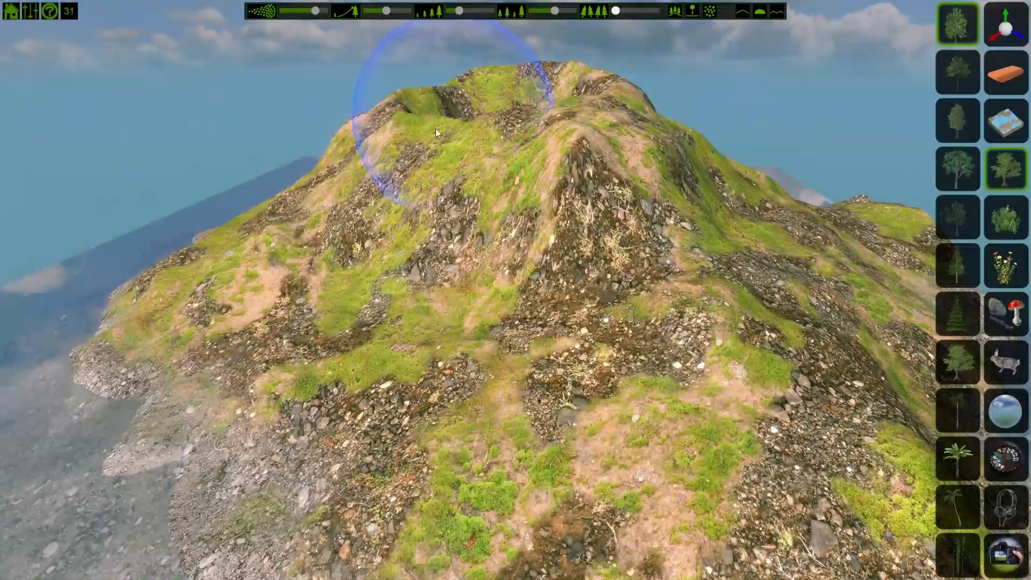
Step: Place individual trees on the mountain slope and near the island's edge
left_click(453, 205)
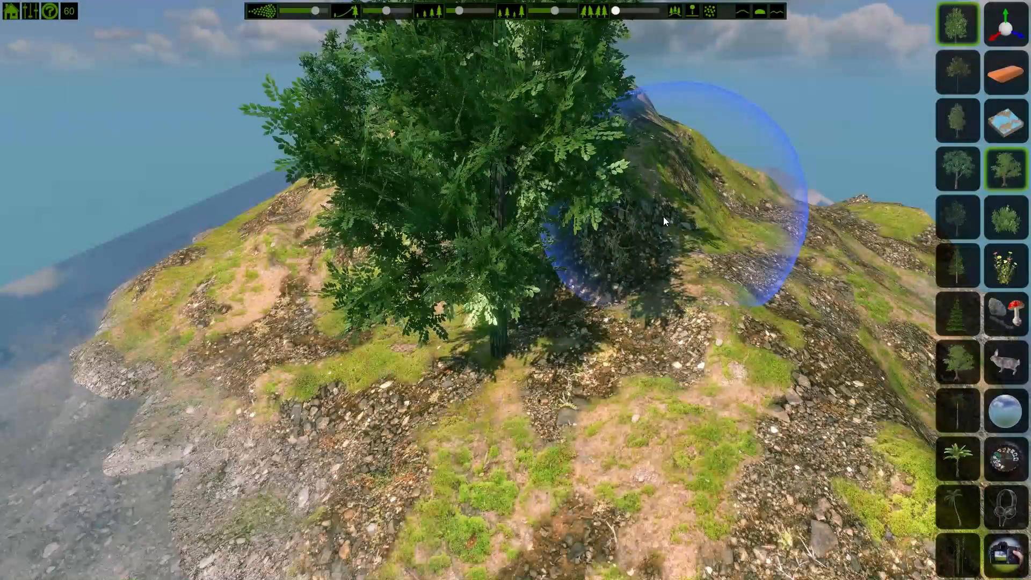
left_click(223, 278)
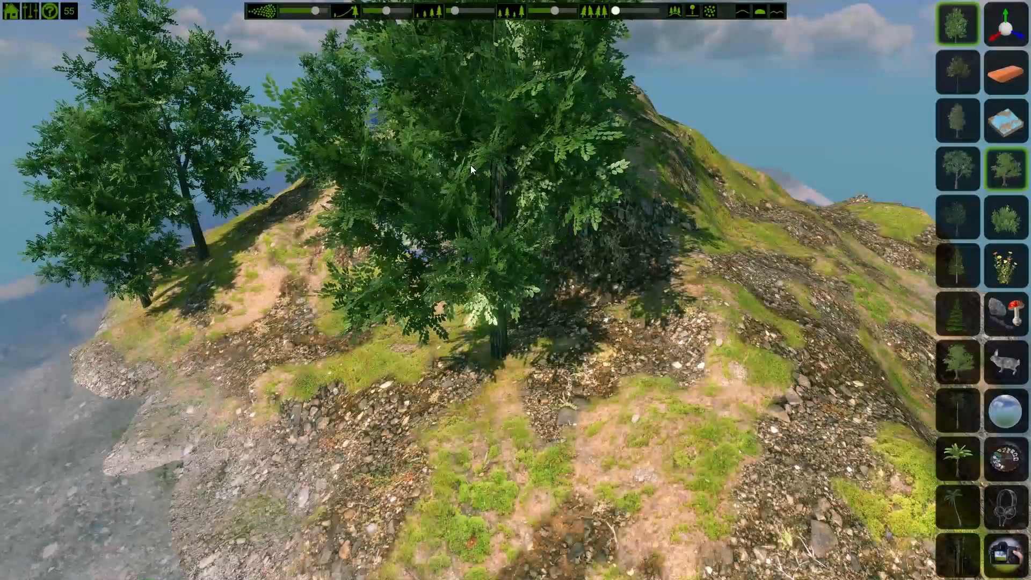
Step: Paint additional trees across the island's slopes
key("s")
scroll(569, 285, "down", 4)
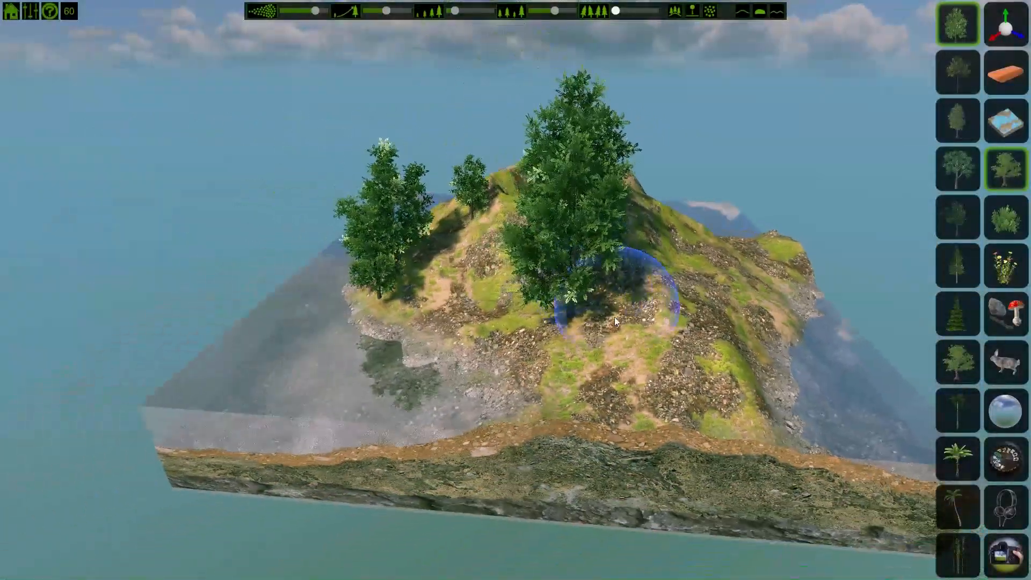
right_click_drag(675, 349, 743, 358)
mouse_move(568, 230)
left_mouse_down()
mouse_move(508, 333)
mouse_move(398, 325)
mouse_move(366, 285)
left_mouse_up()
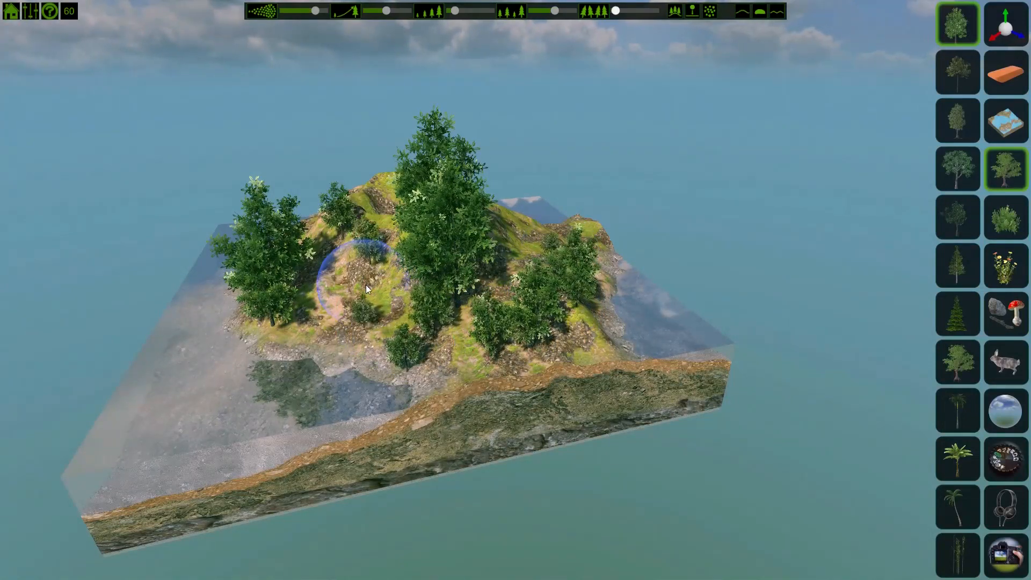
Step: Place several trees on the mountain's peak and its left slope
middle_click_drag(366, 284, 421, 284)
mouse_move(420, 284)
right_mouse_down()
mouse_move(472, 276)
mouse_move(666, 309)
mouse_move(781, 285)
mouse_move(851, 301)
right_mouse_up()
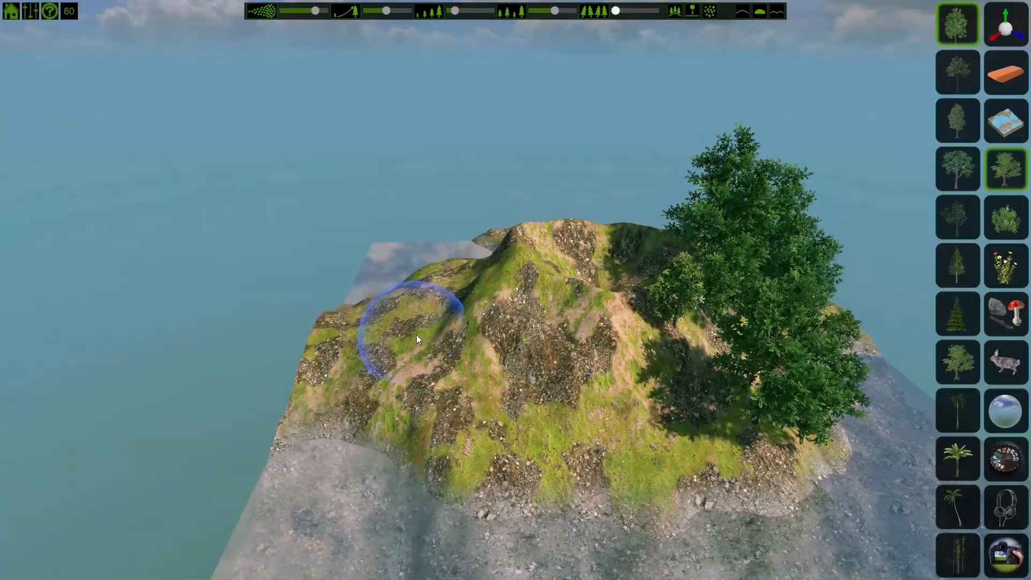
left_click(449, 356)
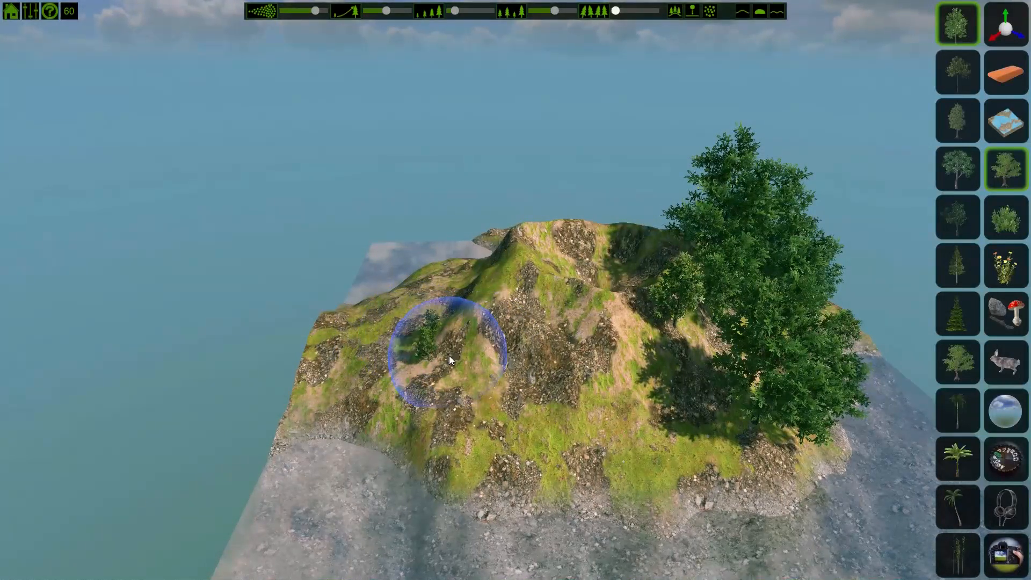
left_click(523, 250)
left_click(521, 257)
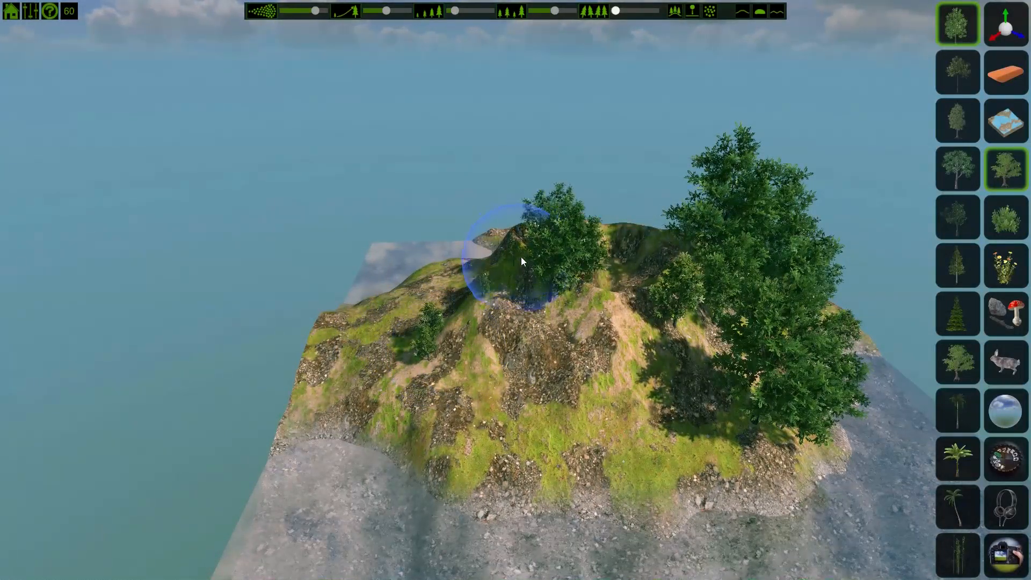
left_click(523, 256)
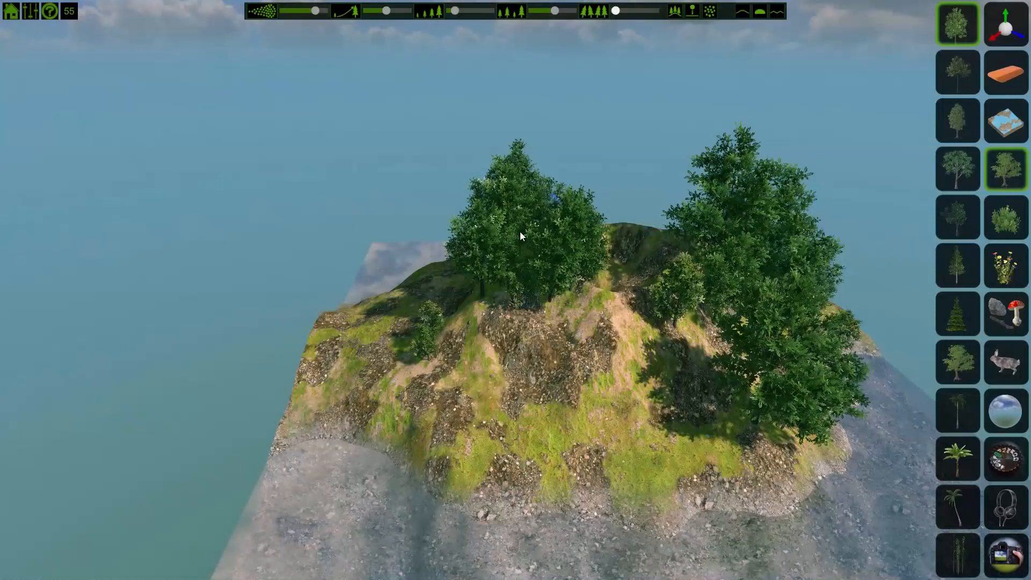
Step: Choose a darker tree type and place single trees on the island's left slope and middle slope
left_click(965, 212)
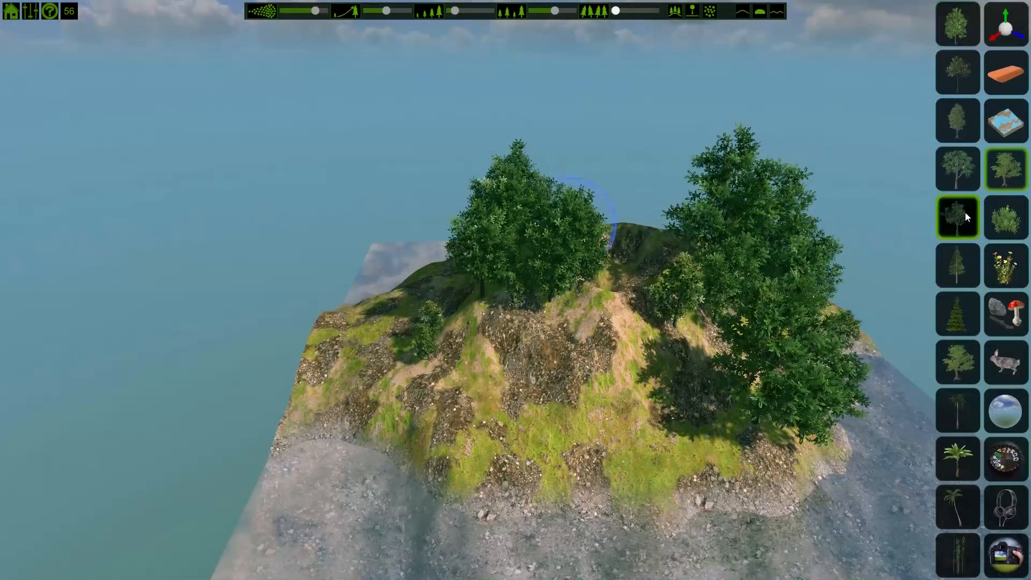
left_click(378, 334)
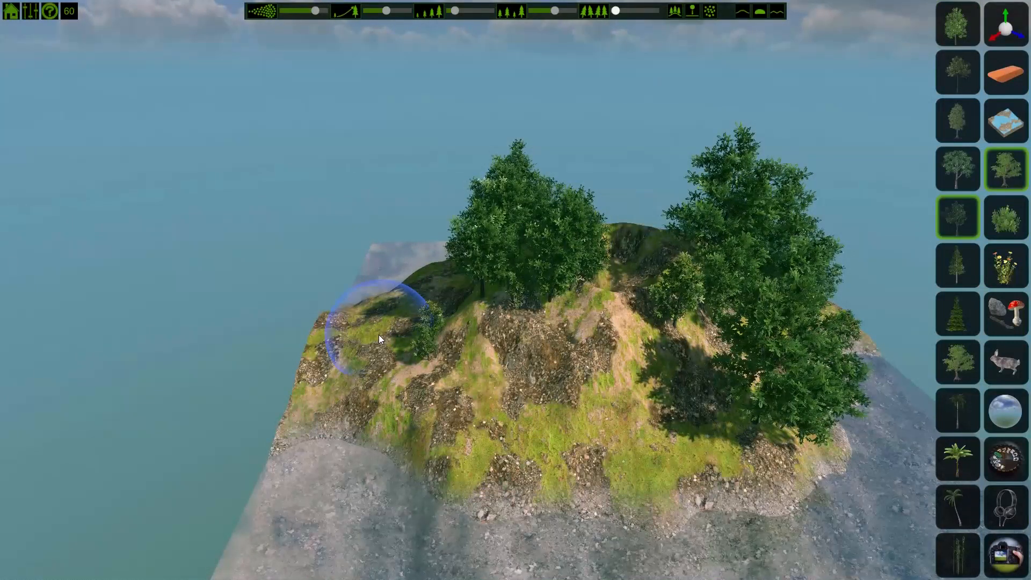
left_click(601, 299)
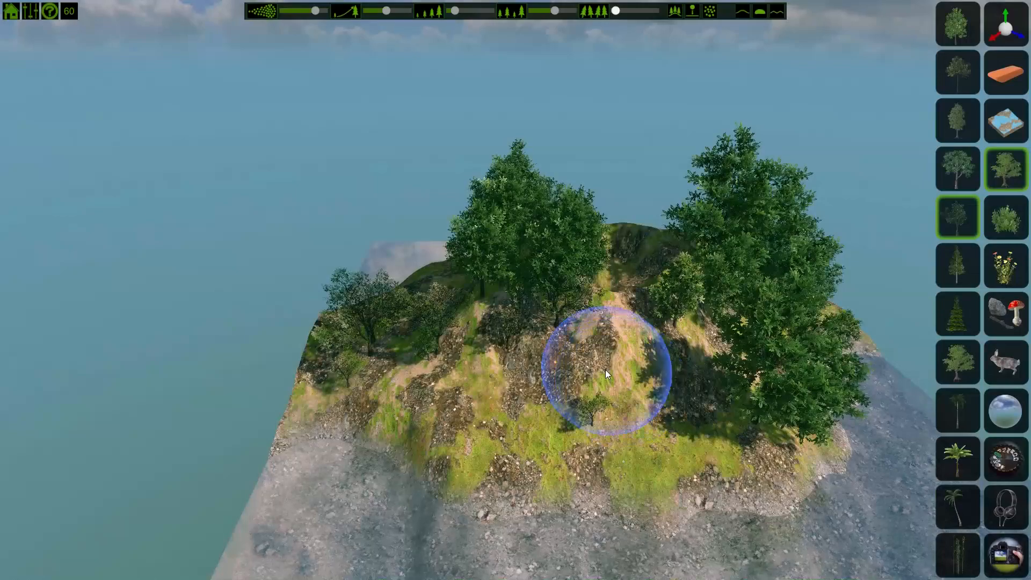
Step: Try painting a stroke of trees down the island from an overhead view, then undo it
scroll(582, 370, "up", 3)
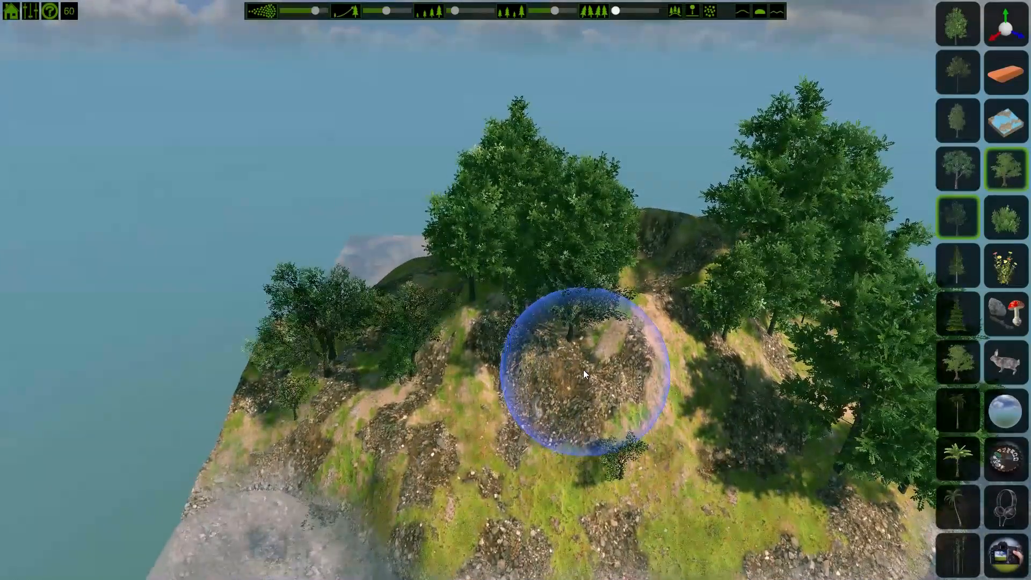
middle_click_drag(583, 369, 583, 390)
mouse_move(584, 387)
right_mouse_down()
mouse_move(607, 495)
mouse_move(599, 557)
right_mouse_up()
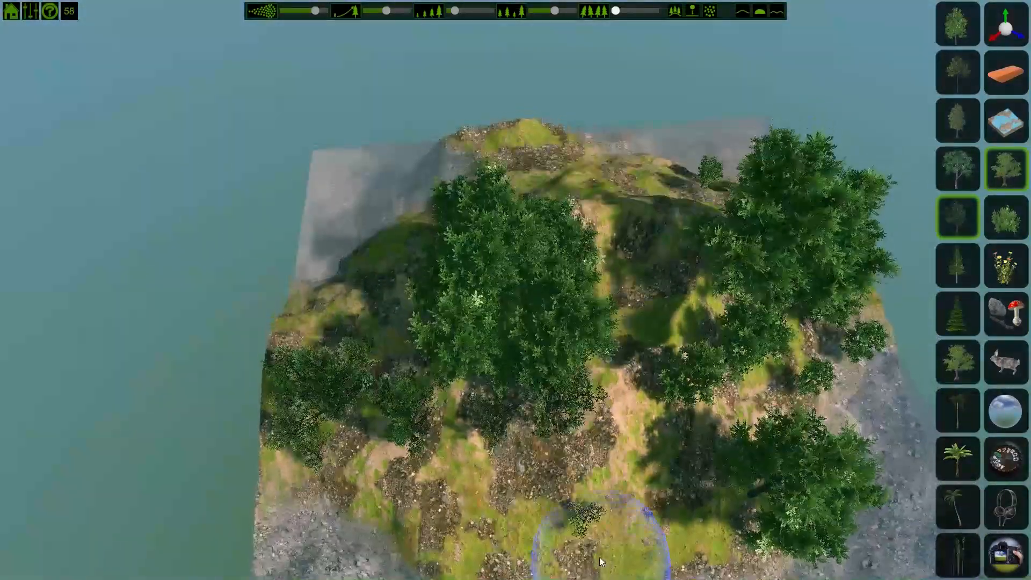
scroll(588, 526, "down", 5)
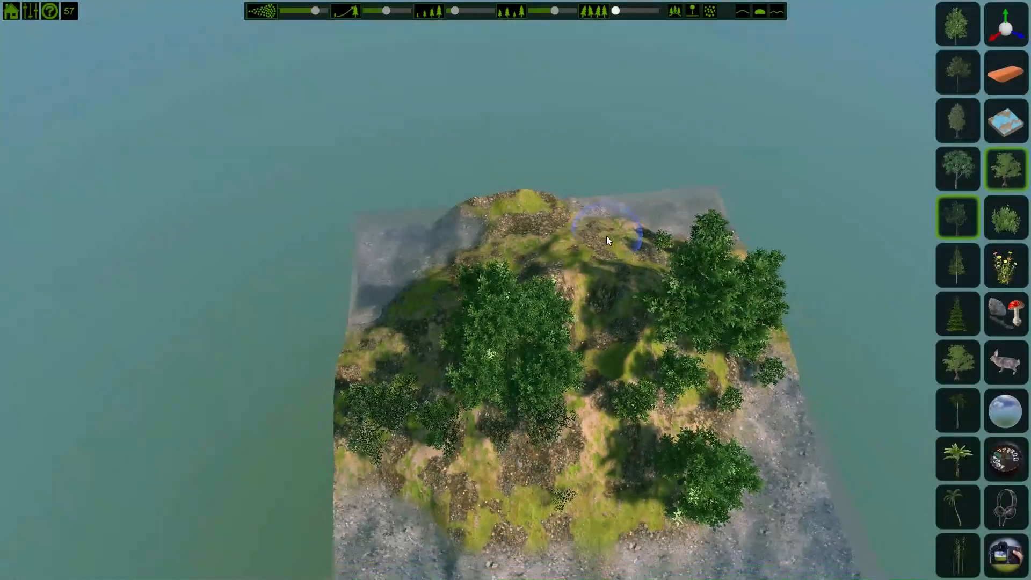
left_click_drag(601, 304, 558, 497)
key("ctrl+z")
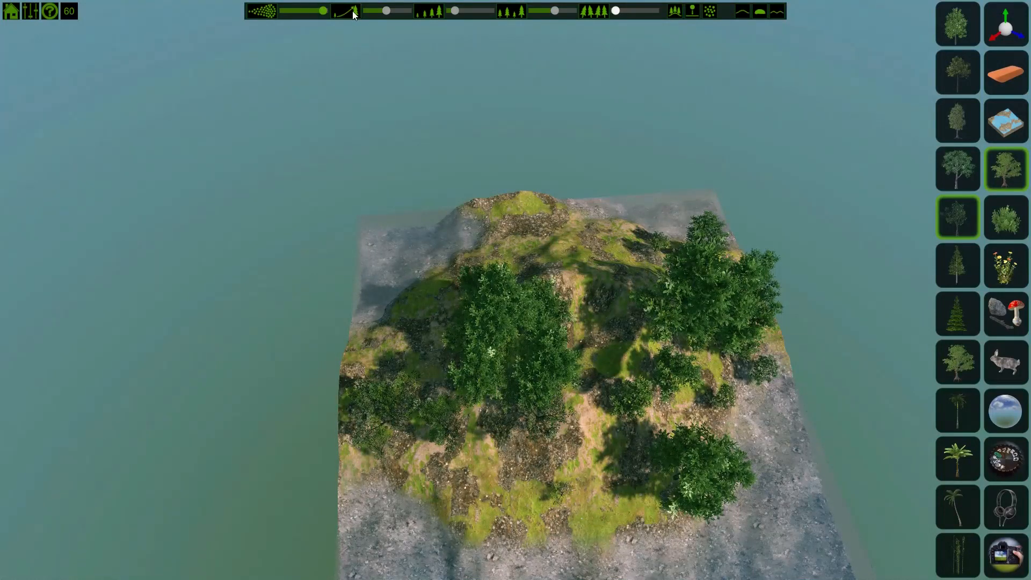
Step: Paint a dense band of trees across the island's centre and add more on the west side
mouse_move(625, 230)
left_mouse_down()
mouse_move(582, 427)
mouse_move(559, 475)
left_mouse_up()
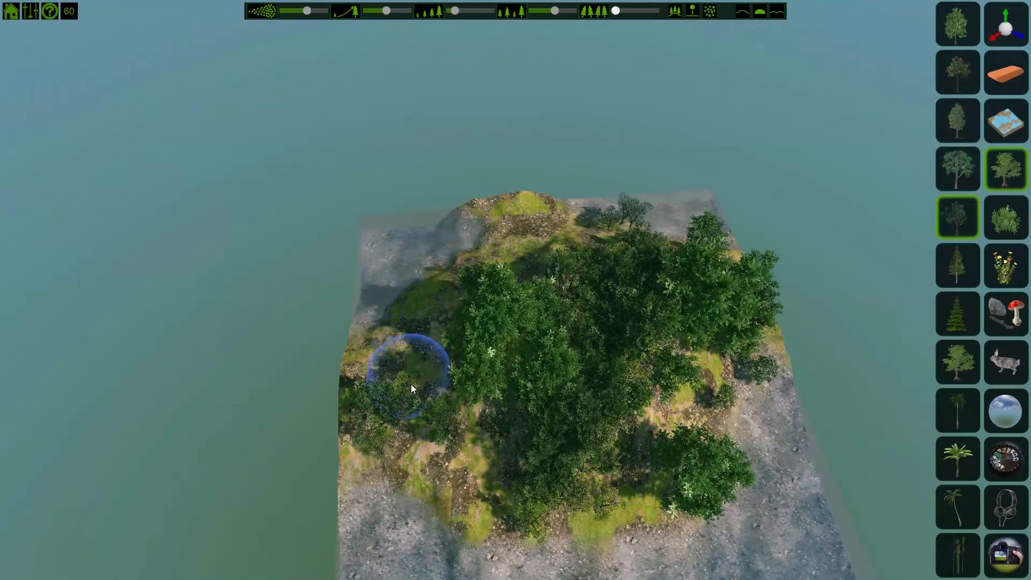
left_click(417, 399)
Step: Place trees in the shallow water along the island's shoreline
key("d")
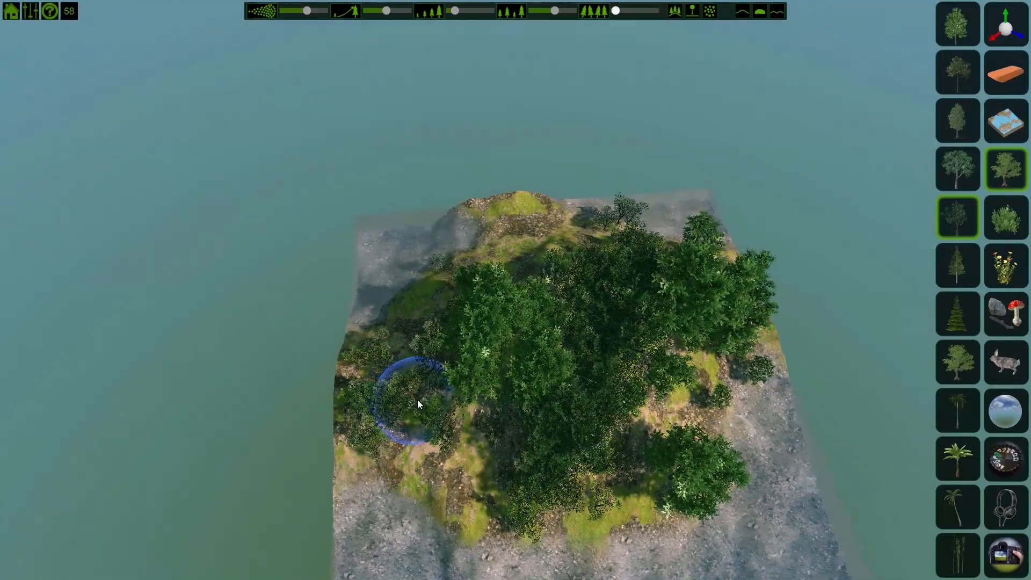
key("d")
key("s")
mouse_move(417, 399)
right_mouse_down()
mouse_move(399, 381)
mouse_move(382, 319)
mouse_move(341, 321)
mouse_move(330, 165)
right_mouse_up()
left_click(566, 356)
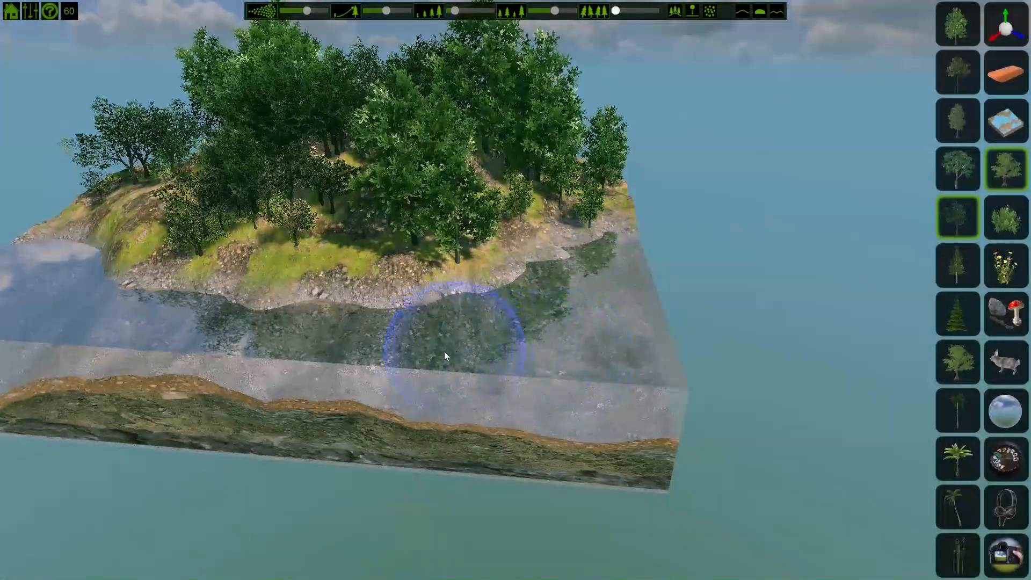
left_click(428, 359)
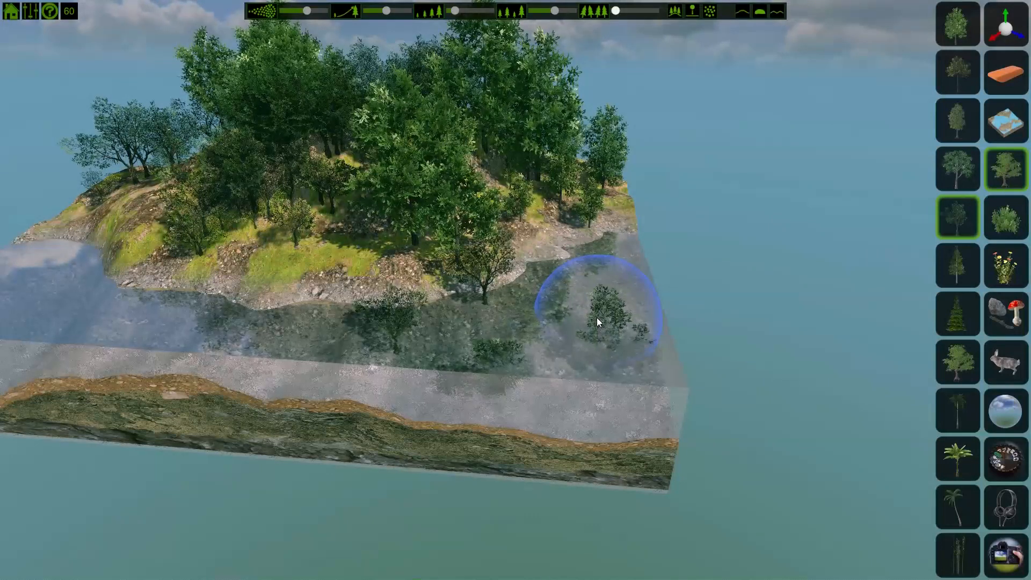
Step: Switch to the Eraser and erase the trees from the mountain's right slope
key("a")
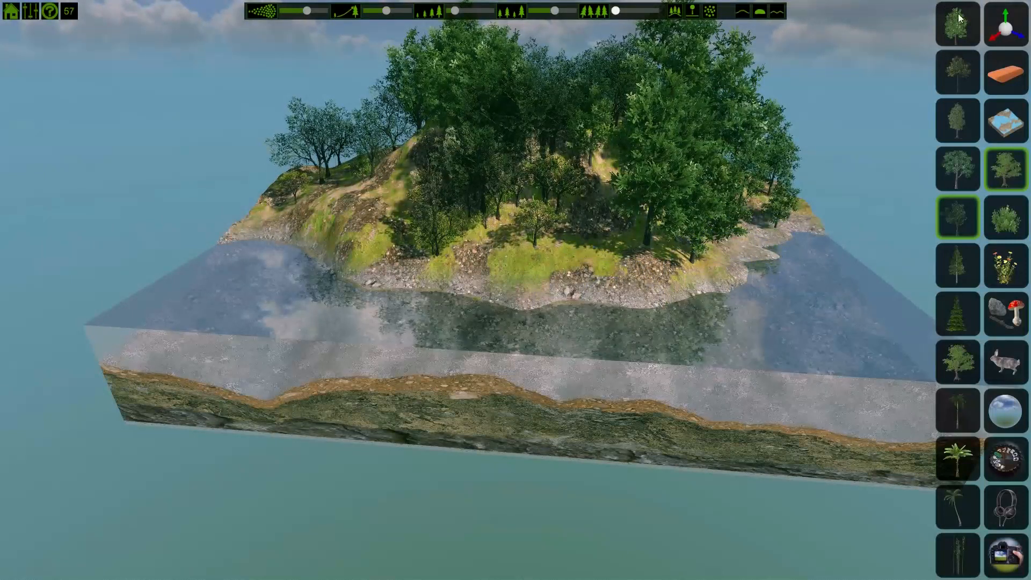
left_click(1017, 215)
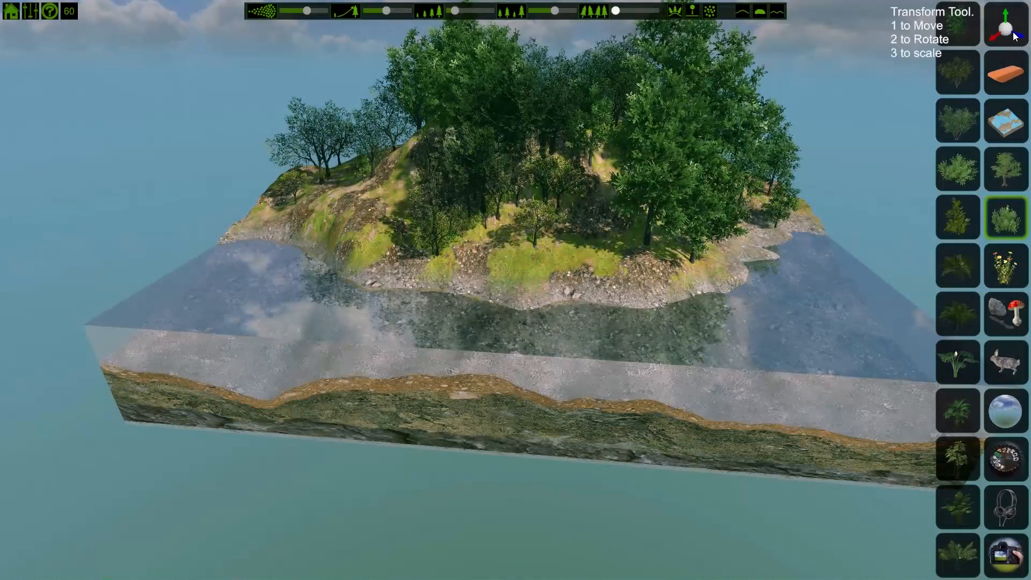
left_click(1000, 80)
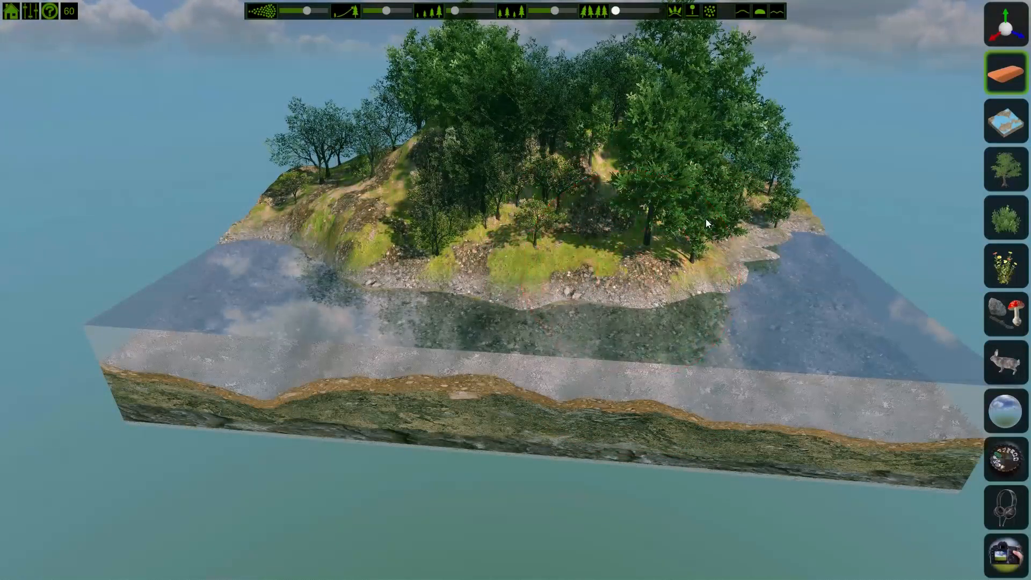
mouse_move(715, 245)
left_mouse_down()
mouse_move(637, 168)
mouse_move(574, 140)
left_mouse_up()
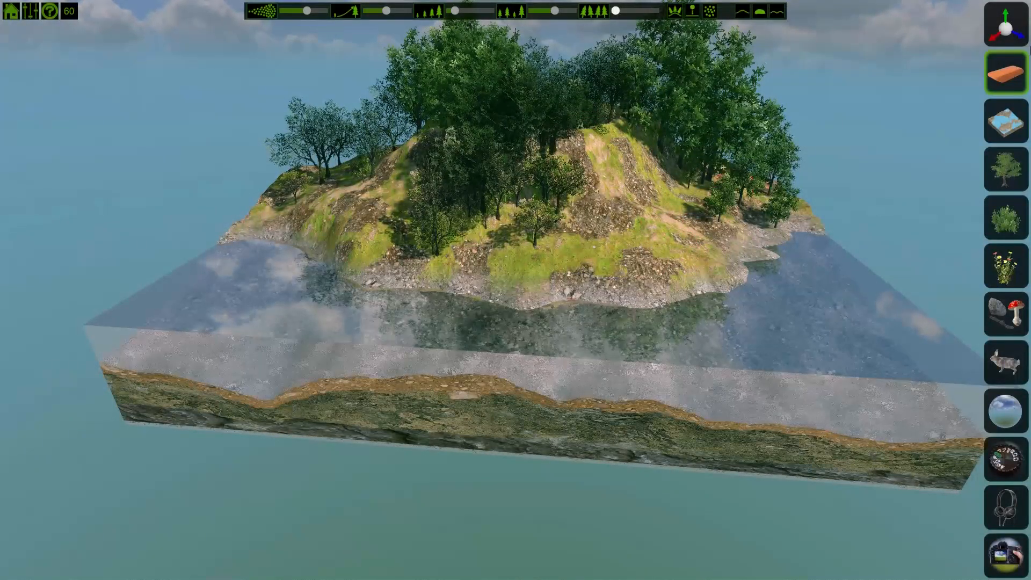
Step: Use the move gizmo to select a tree on the right slope and shift it slightly
left_click(1008, 38)
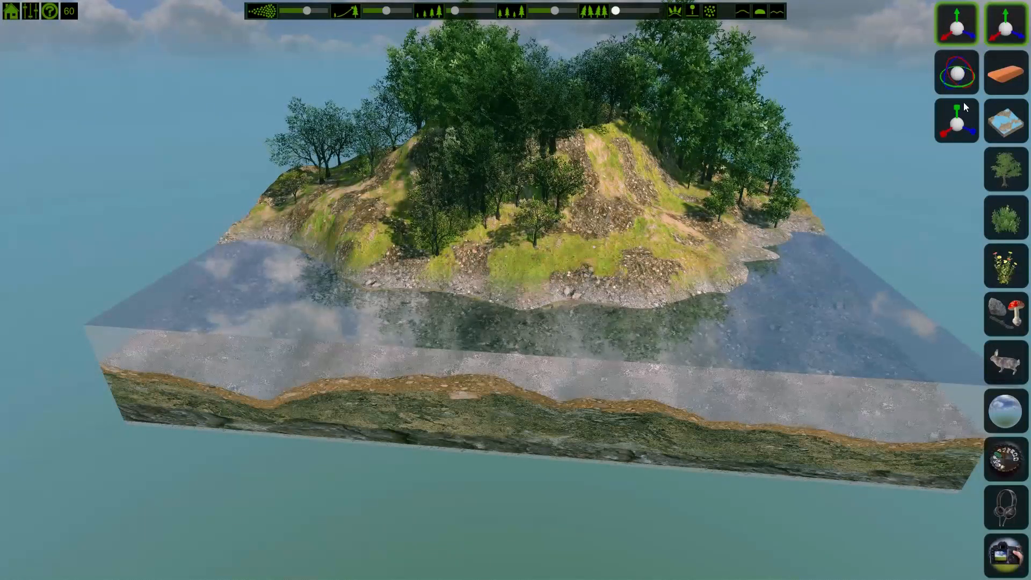
left_click(963, 124)
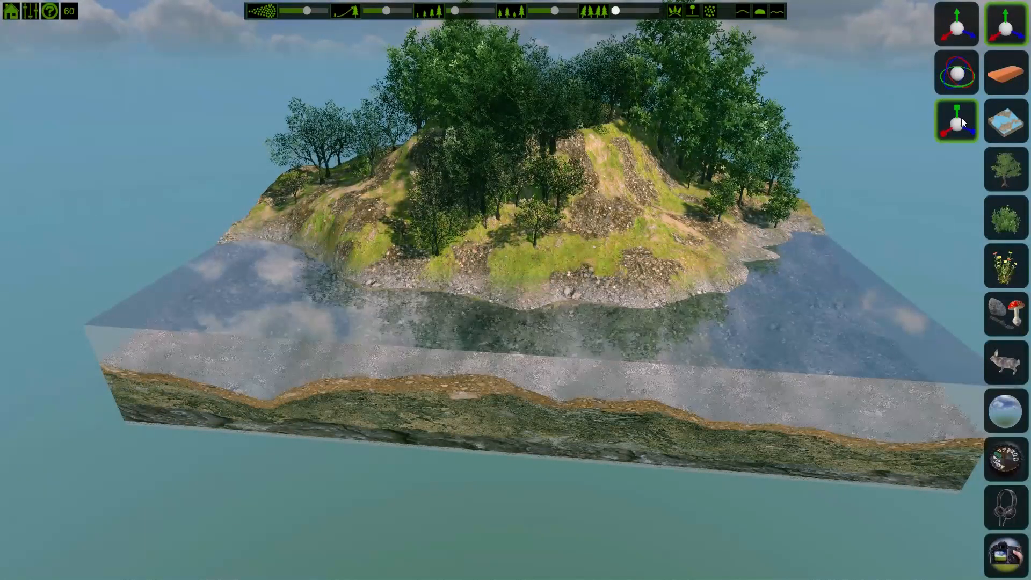
left_click(723, 205)
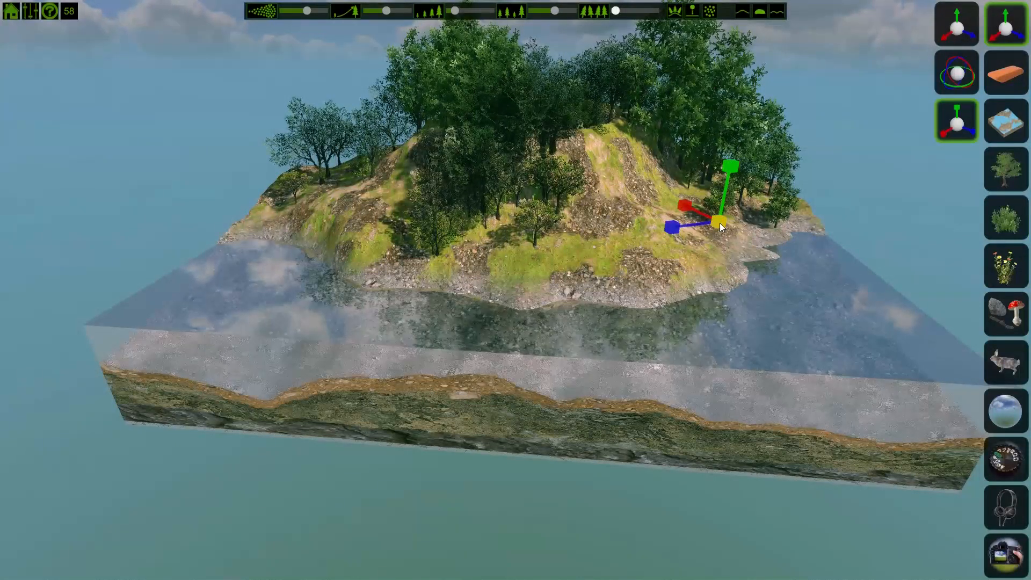
mouse_move(719, 223)
left_mouse_down()
mouse_move(728, 245)
mouse_move(778, 261)
mouse_move(720, 215)
left_mouse_up()
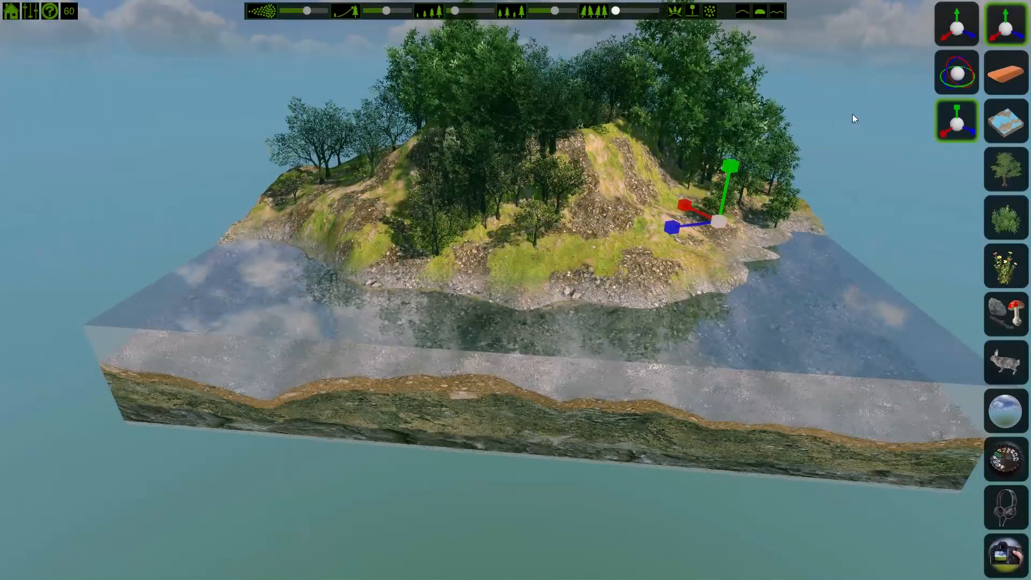
Step: Switch the transform tool to rotate mode, select two trees, and close the transform tool
left_click(963, 67)
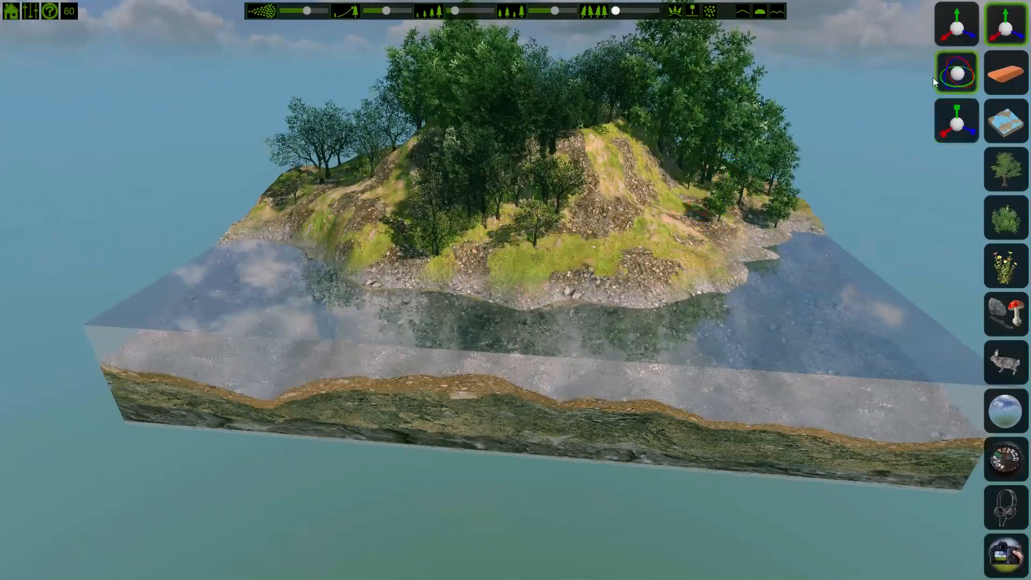
left_click(722, 201)
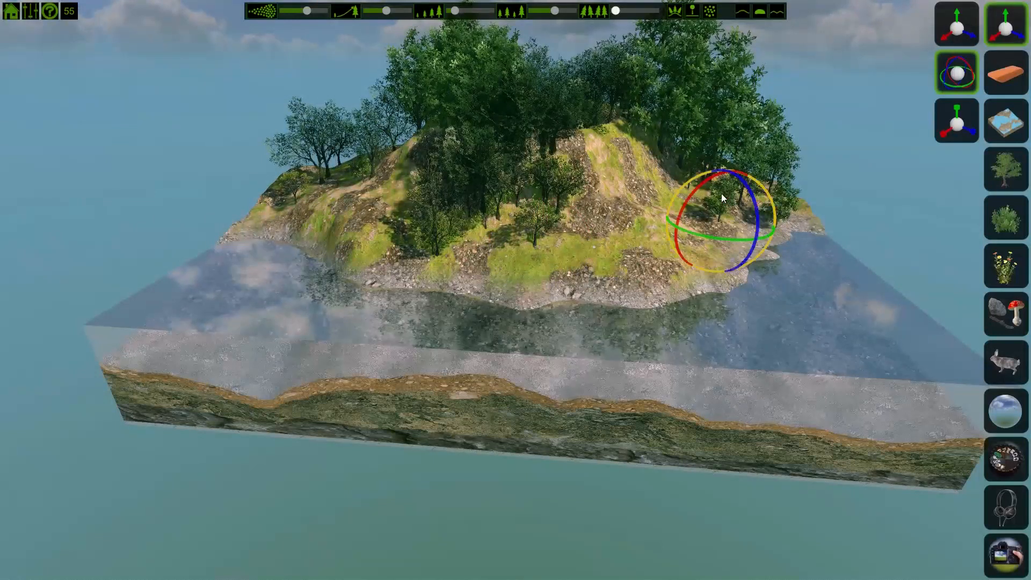
left_click(504, 99)
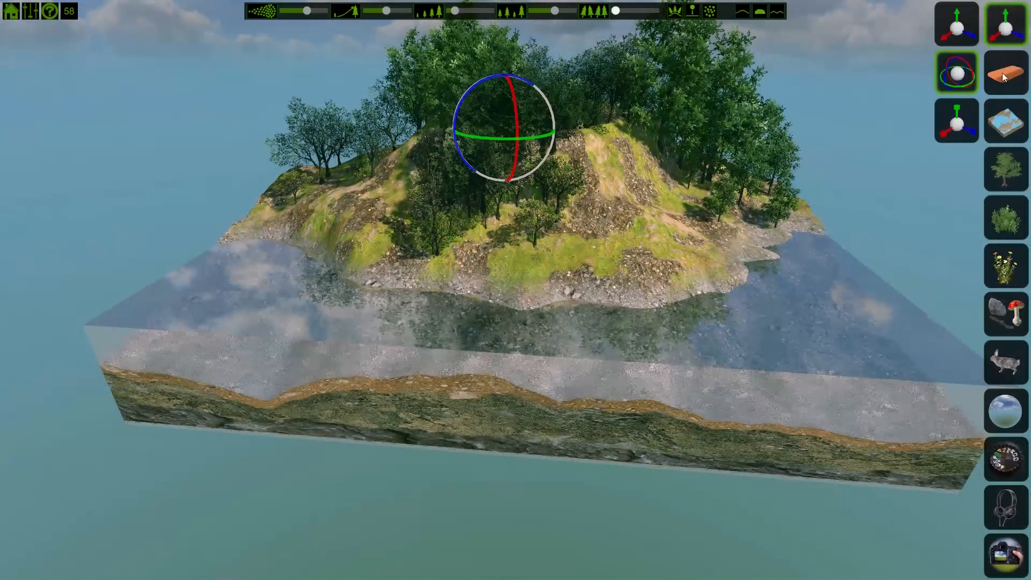
left_click(1010, 22)
Step: Browse the bush, flower and rock-and-mushroom object categories, returning to the trees
left_click(1005, 175)
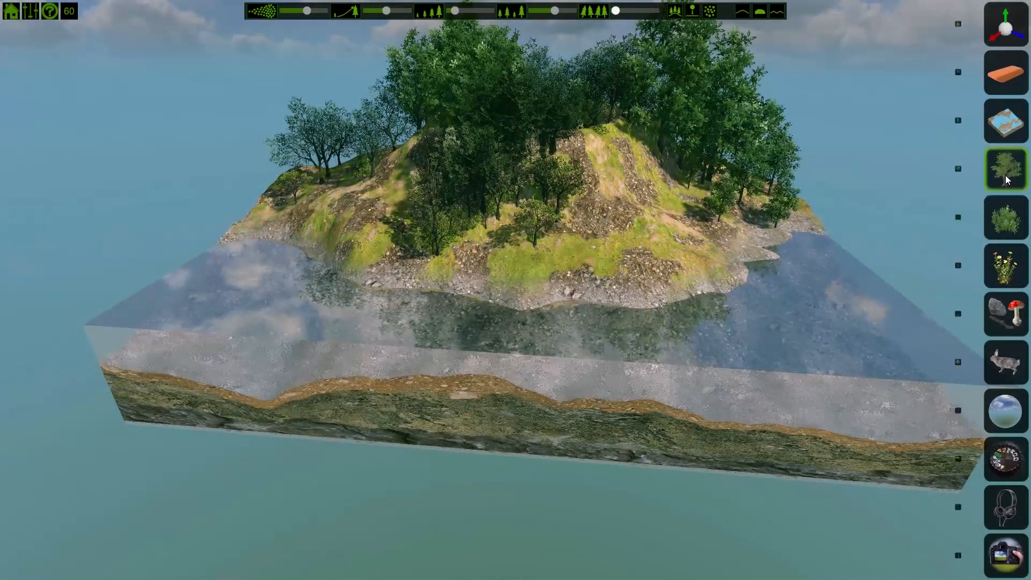
left_click(1001, 226)
left_click(1003, 266)
left_click(1007, 315)
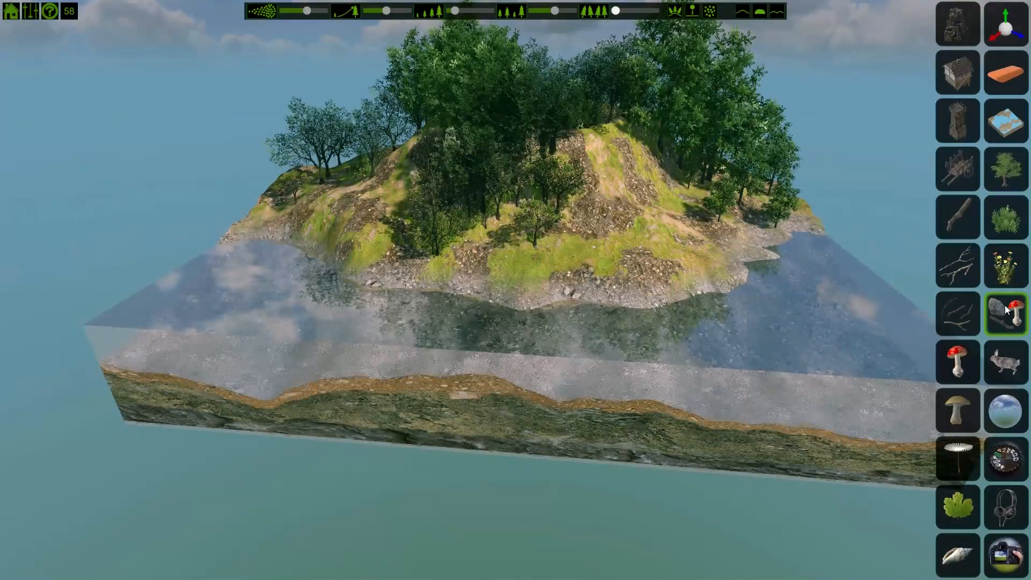
left_click(1007, 168)
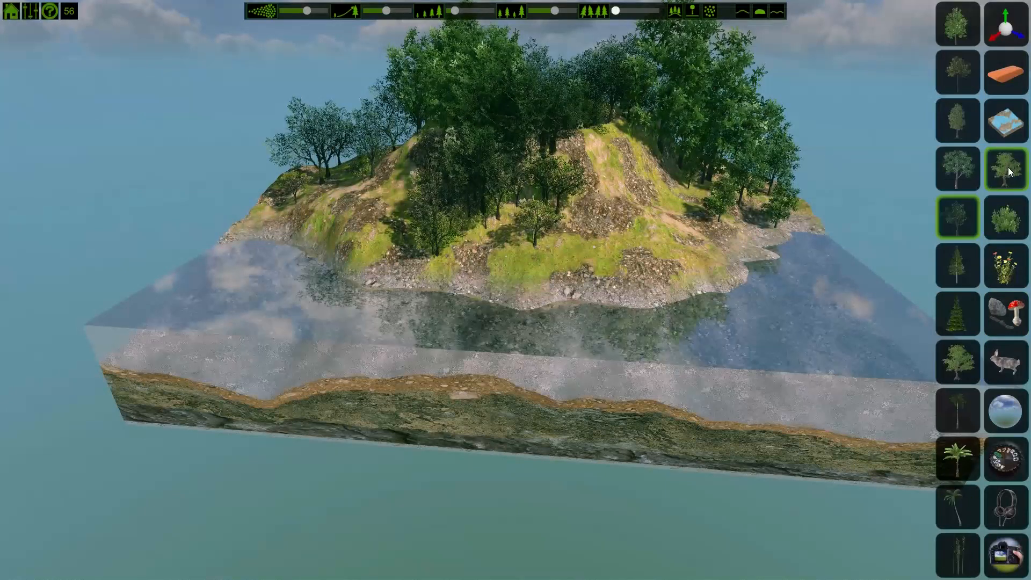
left_click(1009, 316)
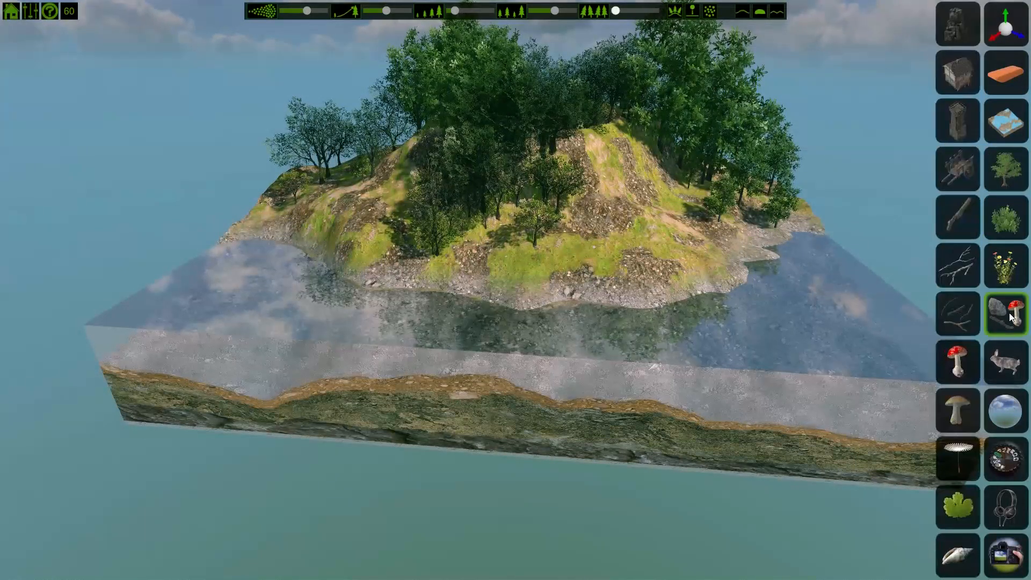
left_click(1004, 169)
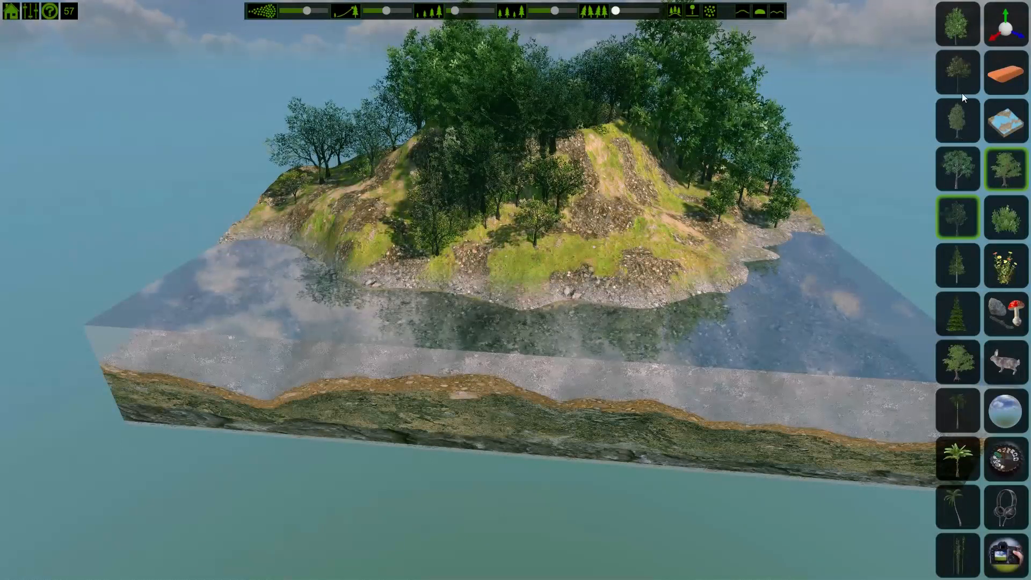
Step: Choose a slender tree type and paint trees on the island's west slope and western edge
left_click(953, 121)
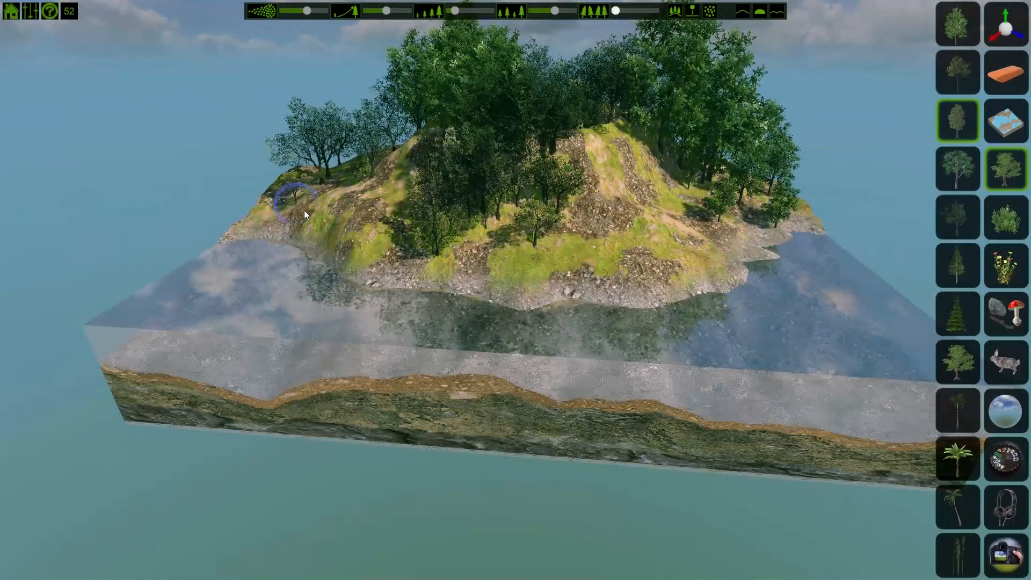
mouse_move(404, 246)
left_mouse_down()
mouse_move(563, 247)
mouse_move(419, 240)
mouse_move(391, 182)
left_mouse_up()
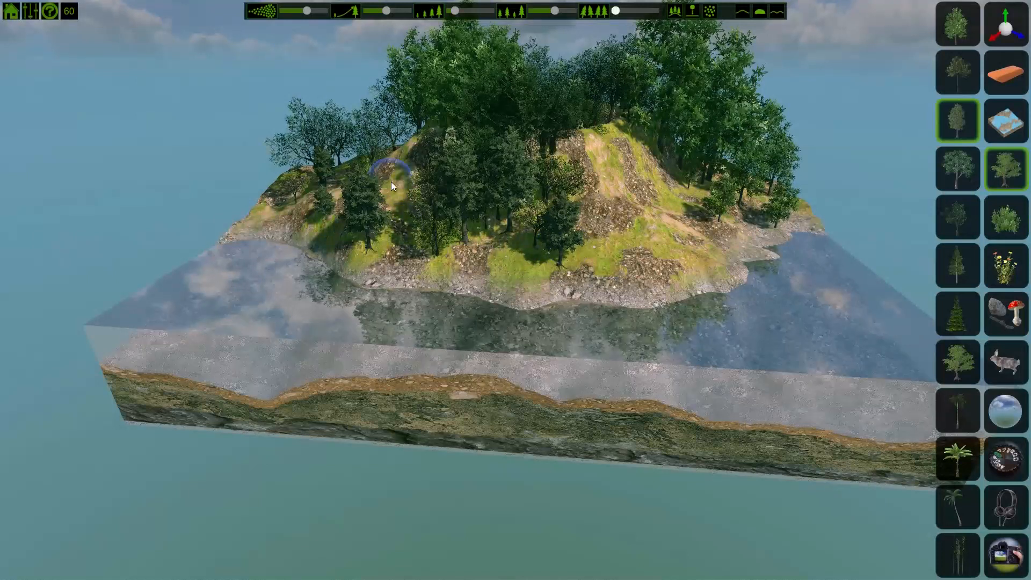
left_click(288, 222)
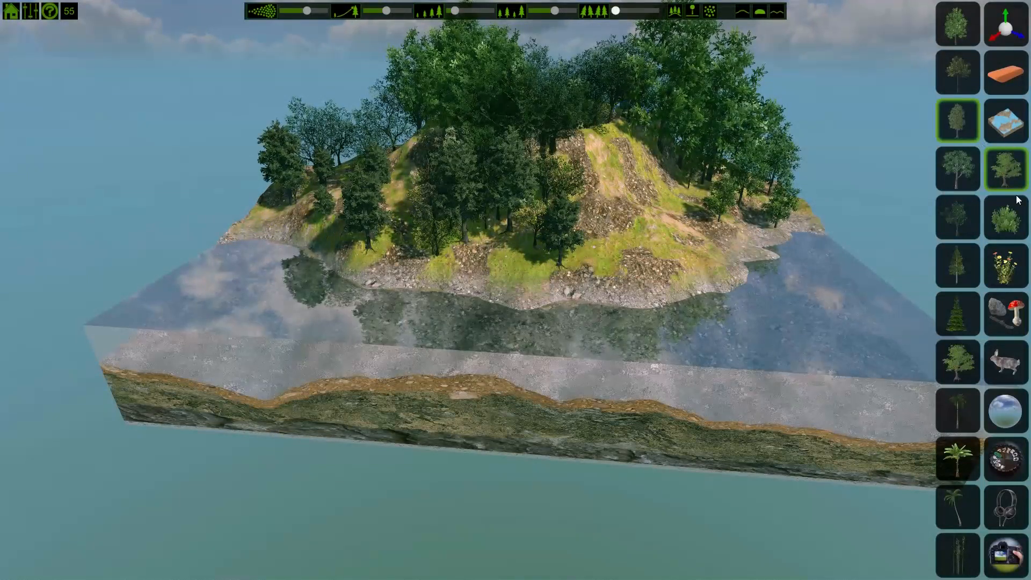
Step: Choose a bush type and paint bushes along the island's southern shoreline
left_click(1007, 216)
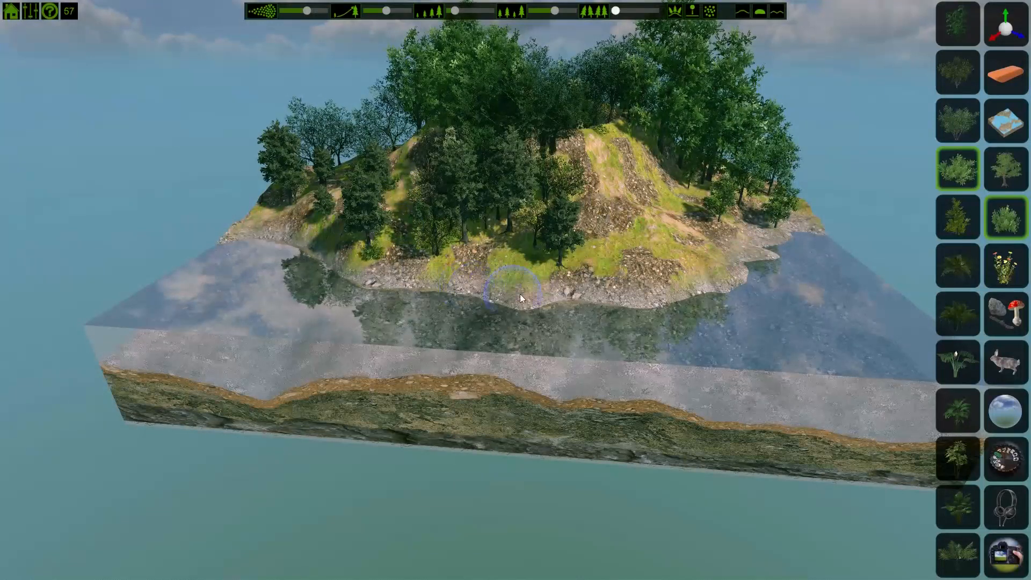
mouse_move(519, 294)
left_mouse_down()
mouse_move(665, 288)
mouse_move(507, 294)
mouse_move(429, 280)
mouse_move(496, 295)
left_mouse_up()
scroll(496, 295, "up", 2)
scroll(496, 295, "up", 5)
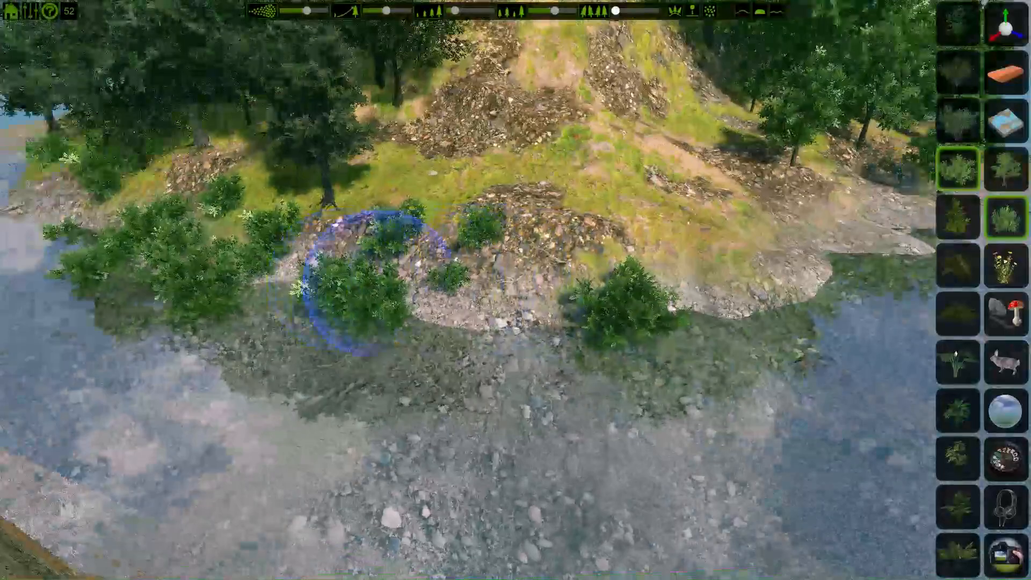
right_click_drag(378, 283, 343, 255)
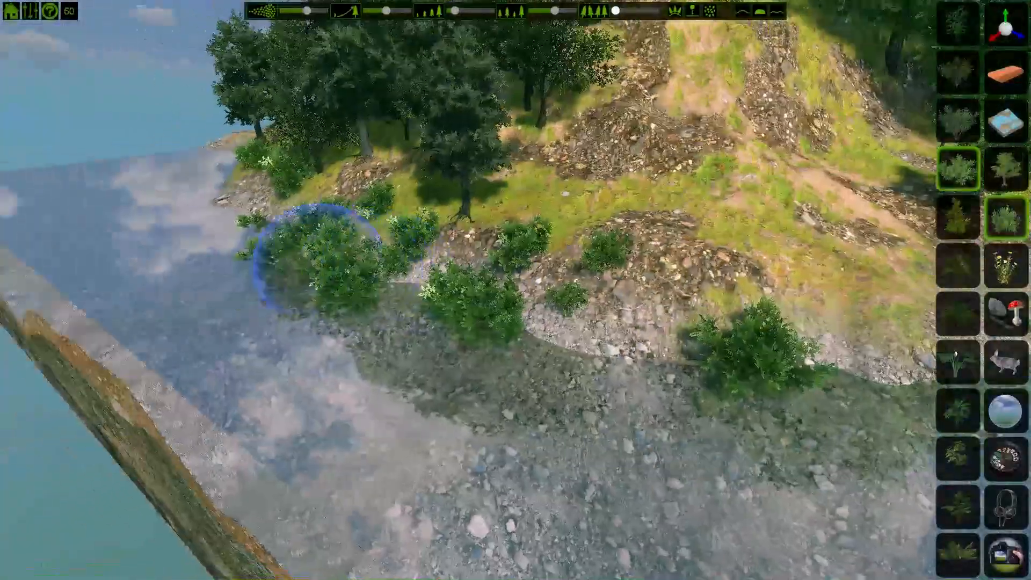
Step: Paint more bushes along the western shore below the trees
scroll(477, 313, "up", 4)
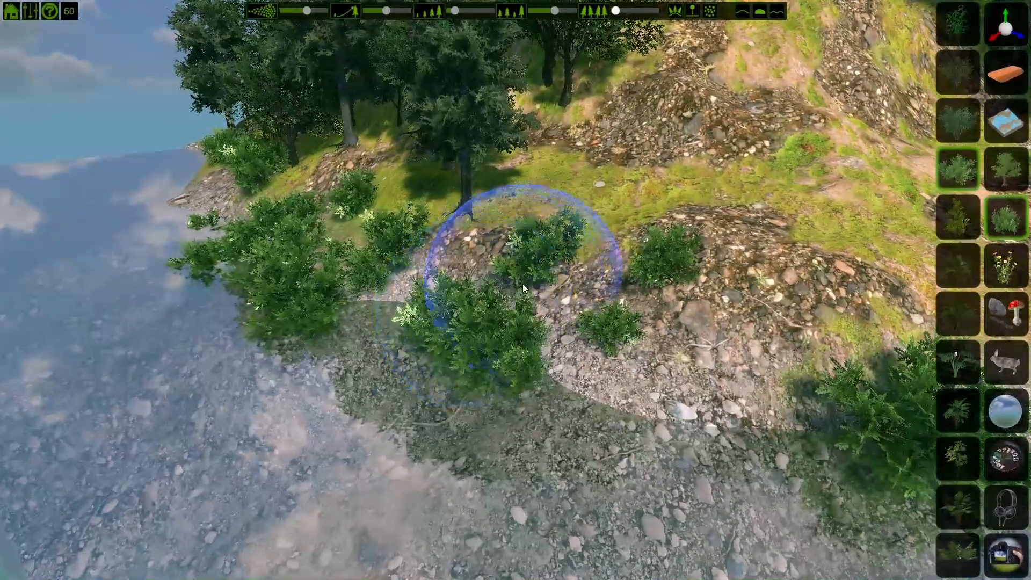
left_click(449, 257)
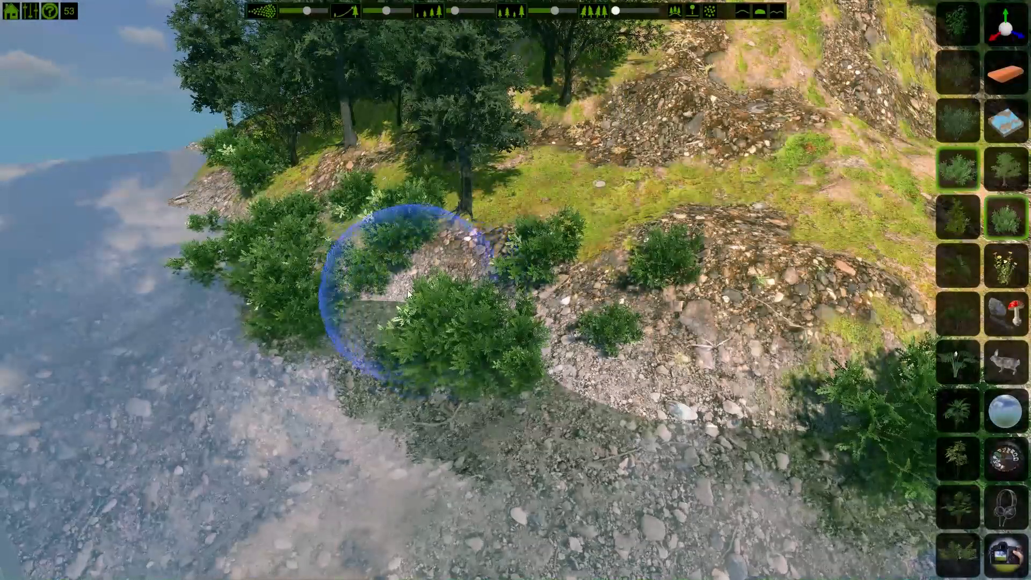
mouse_move(396, 291)
left_mouse_down()
mouse_move(349, 225)
mouse_move(324, 230)
mouse_move(220, 203)
mouse_move(197, 173)
left_mouse_up()
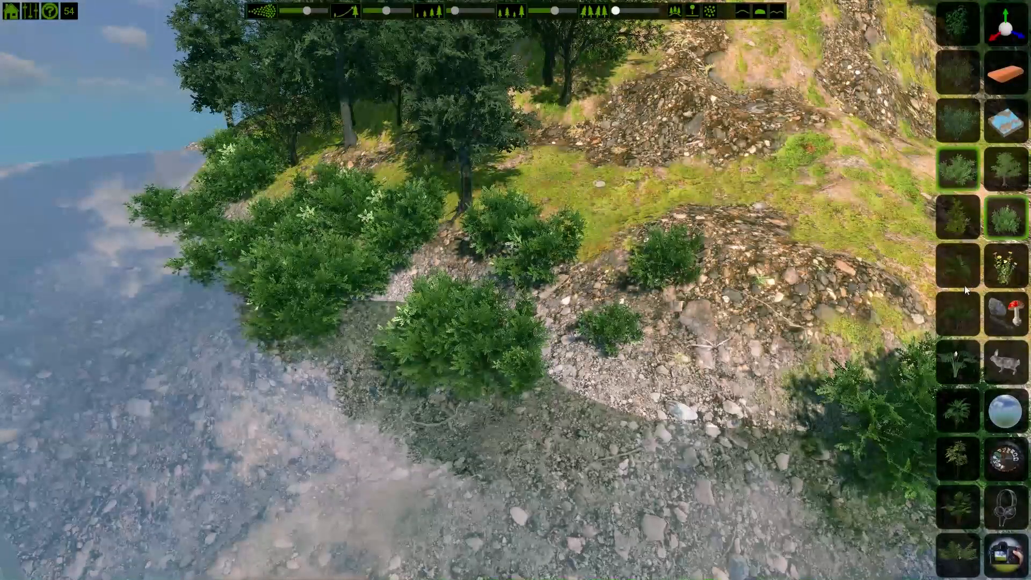
Step: Switch to the flower category, enlarge the brush, and try painting a leafy ground cover across the lower slope
left_click(996, 269)
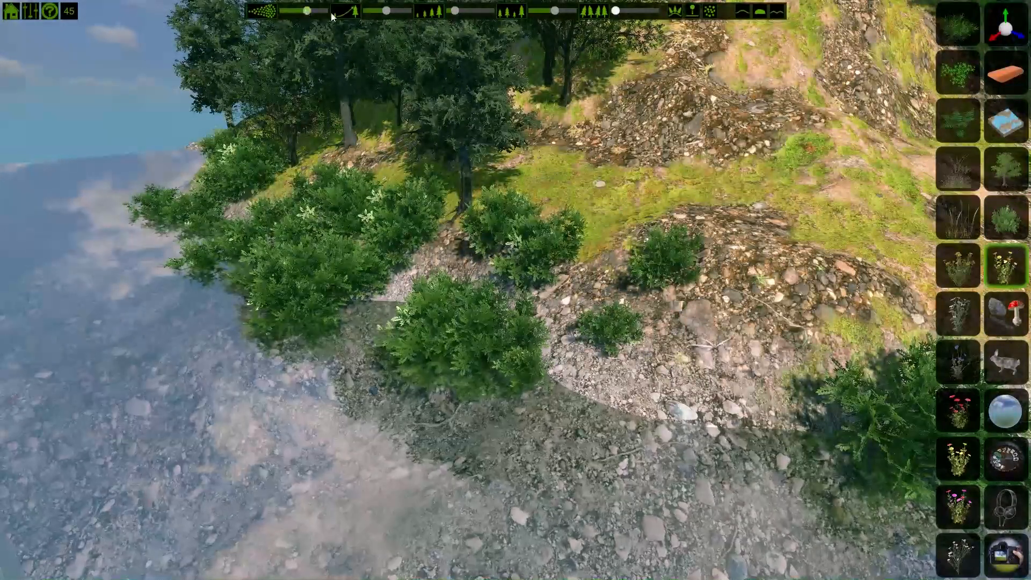
left_click_drag(306, 11, 323, 11)
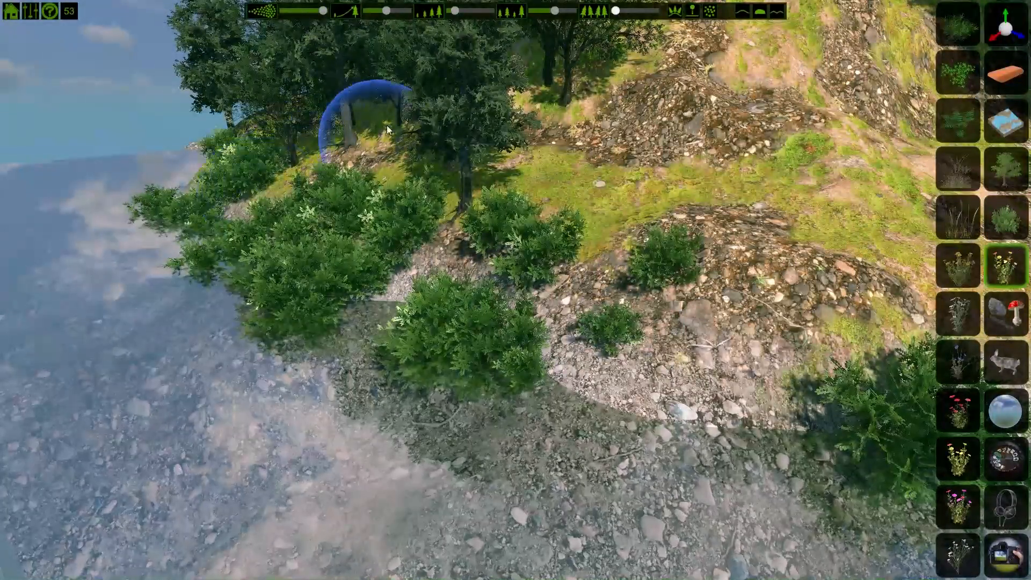
left_click(967, 83)
mouse_move(223, 211)
left_mouse_down()
mouse_move(399, 172)
mouse_move(542, 287)
mouse_move(676, 170)
mouse_move(847, 232)
left_mouse_up()
left_click(927, 233)
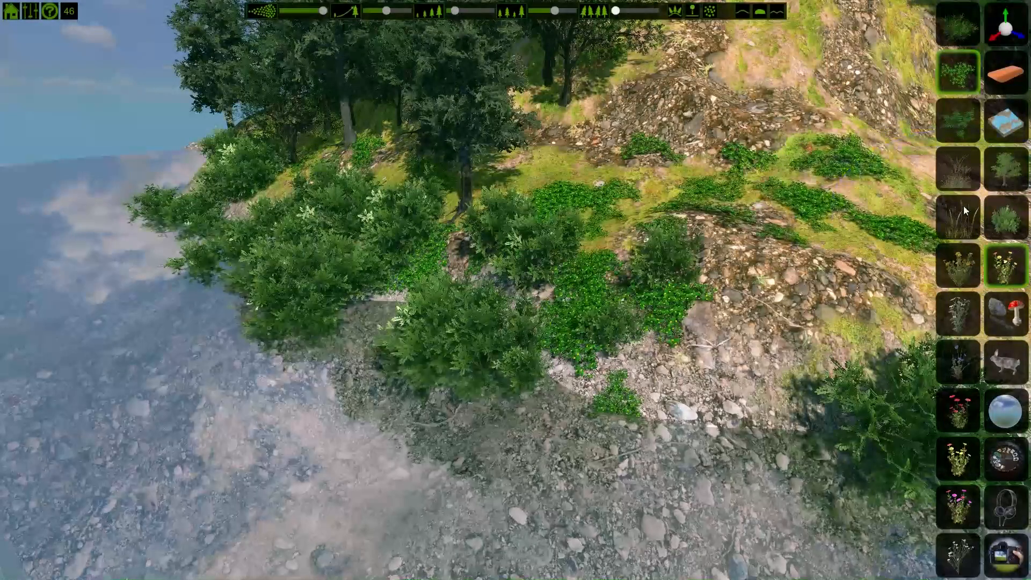
Step: Undo the ground cover and paint grass tufts across the lower slope with a grass type
left_click(962, 209)
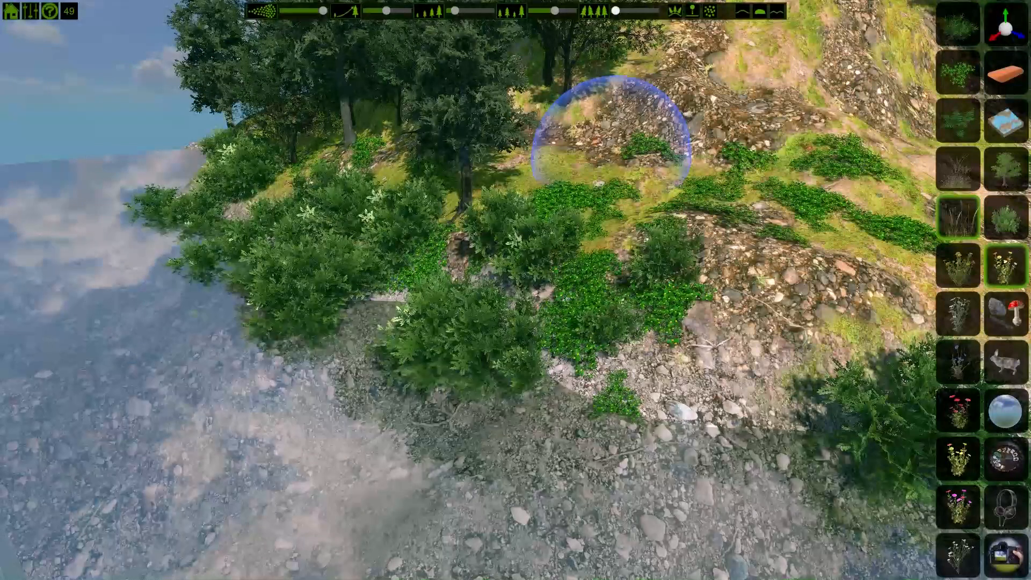
key("ctrl+z")
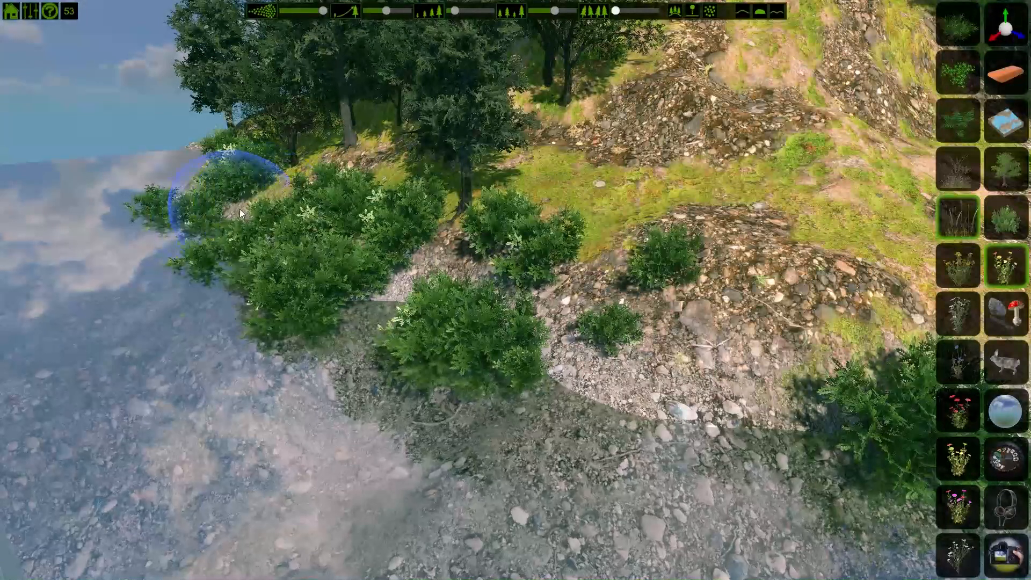
mouse_move(350, 276)
left_mouse_down()
mouse_move(433, 290)
mouse_move(531, 348)
mouse_move(642, 342)
left_mouse_up()
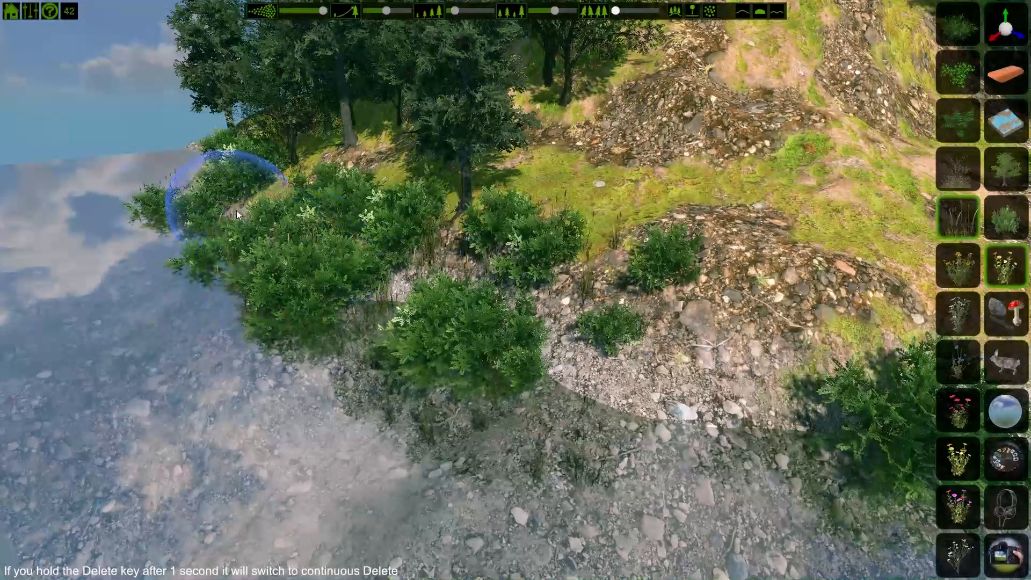
Step: Choose a yellow flower type and paint flowers on the slope among the bushes
left_click(958, 266)
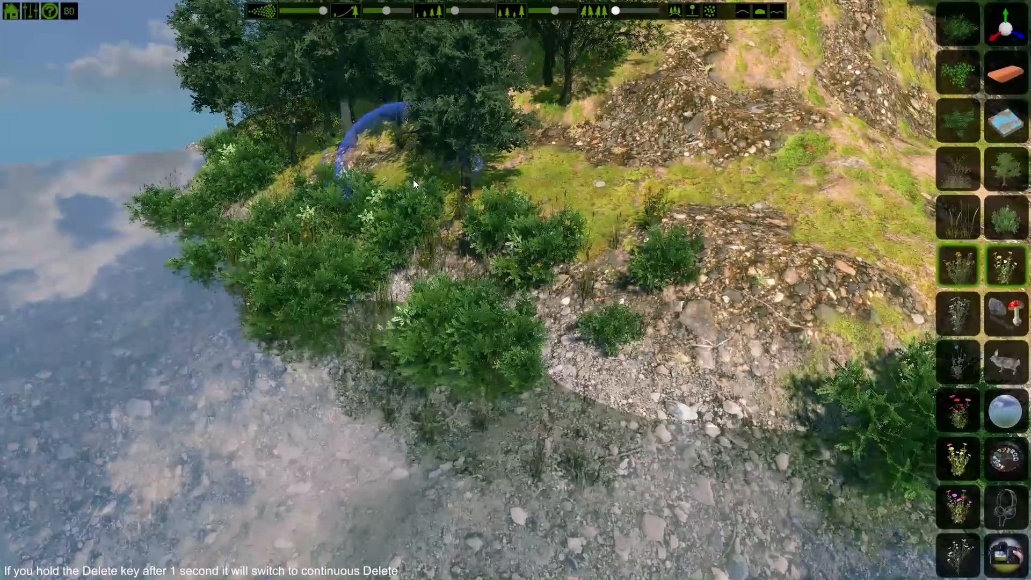
key("w")
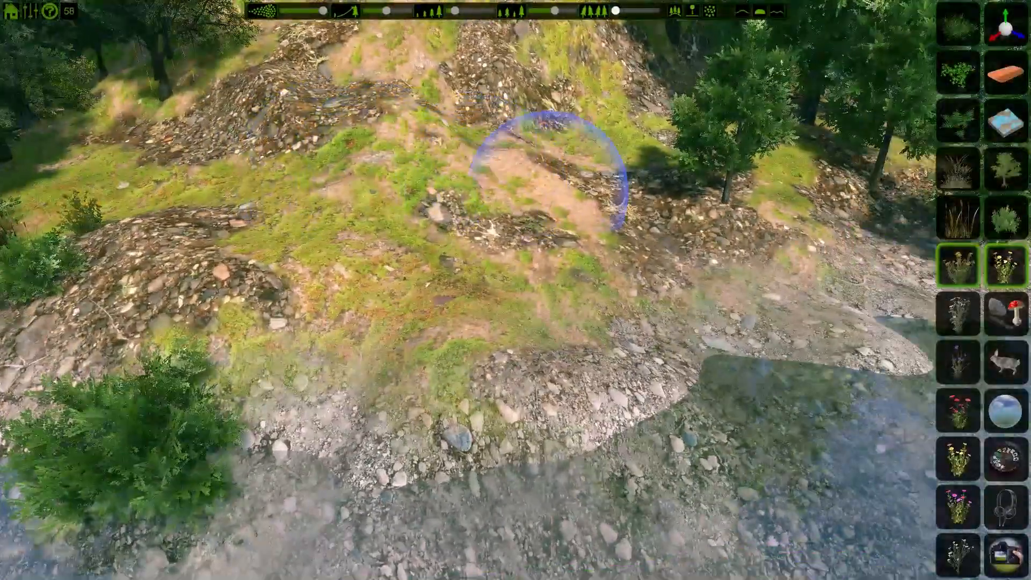
mouse_move(549, 189)
right_mouse_down()
mouse_move(299, 186)
mouse_move(365, 167)
right_mouse_up()
right_click_drag(135, 145, 642, 231)
key("a")
key("w")
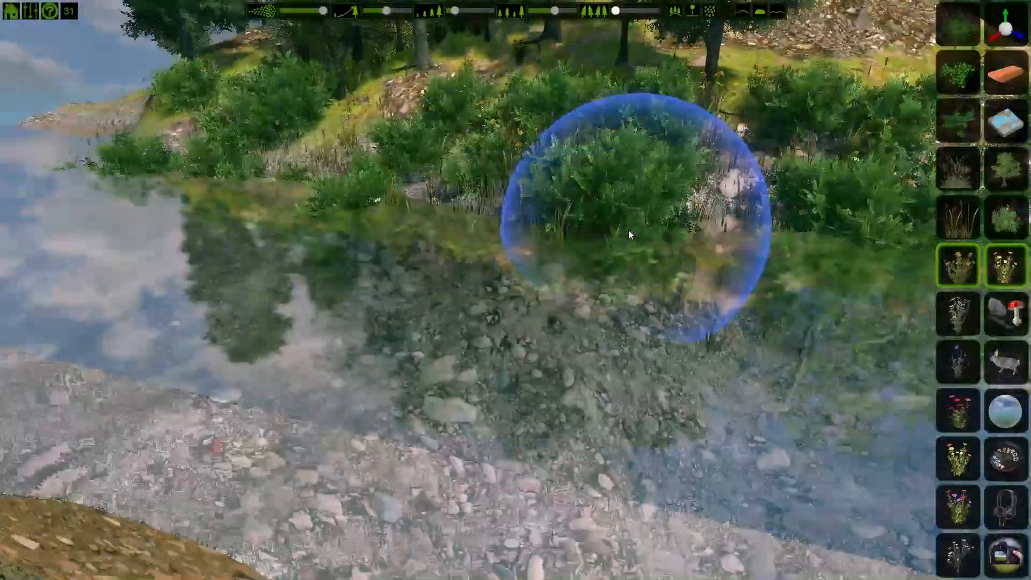
key("s")
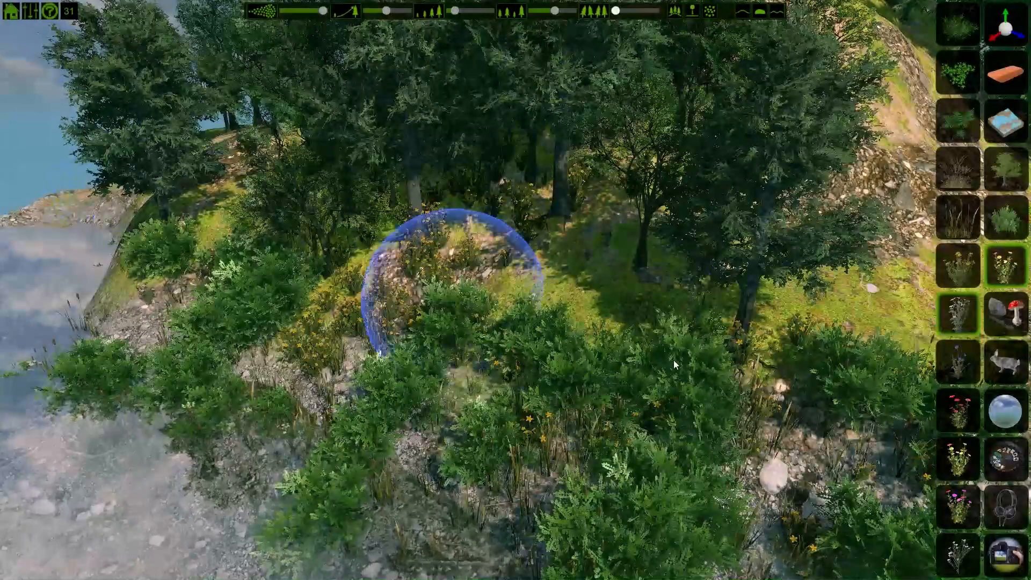
Step: Choose a red flower type and paint flowers among the bushes near the western shore
left_click(958, 361)
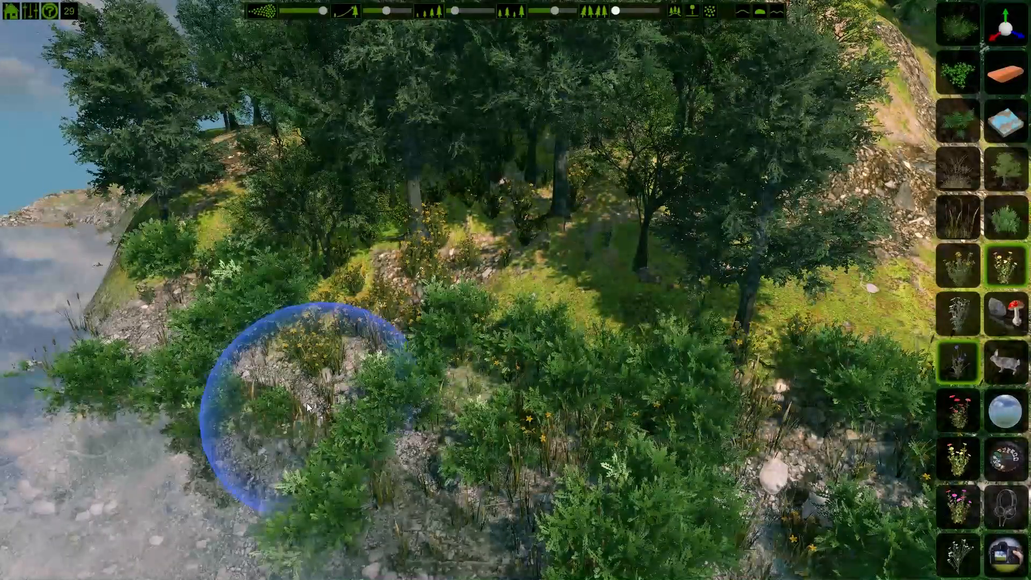
key("a")
key("s")
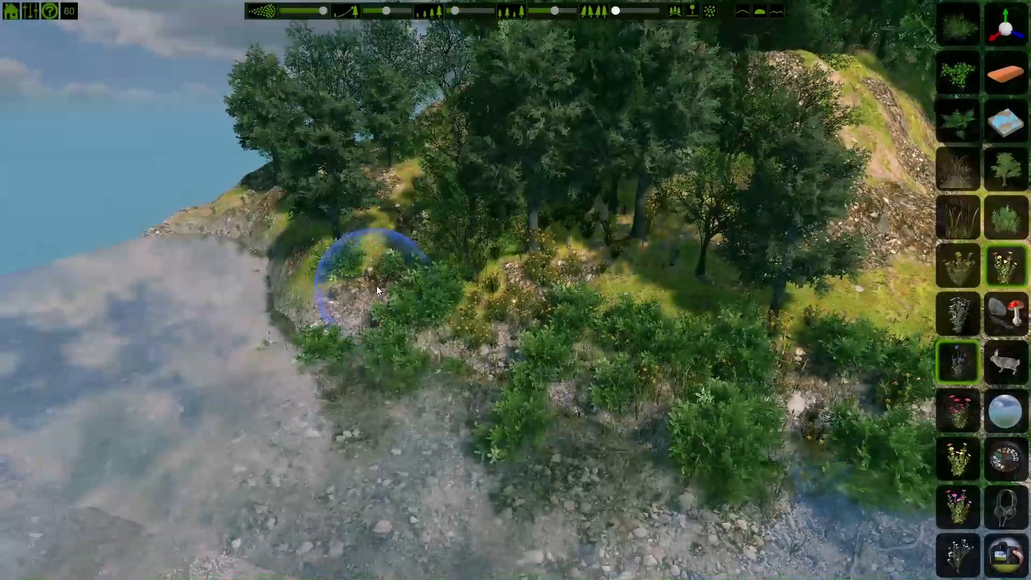
left_click(968, 401)
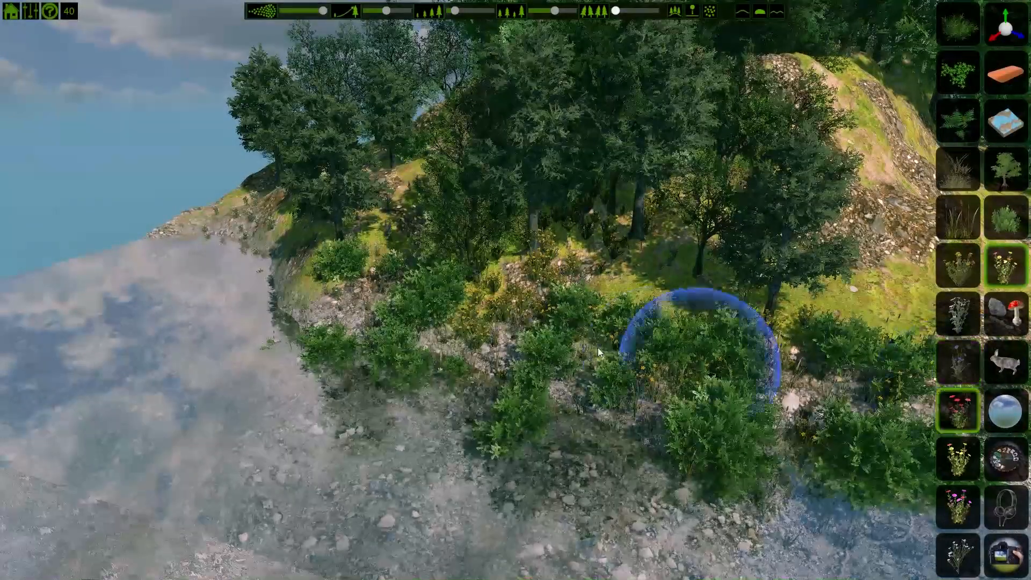
left_click(424, 341)
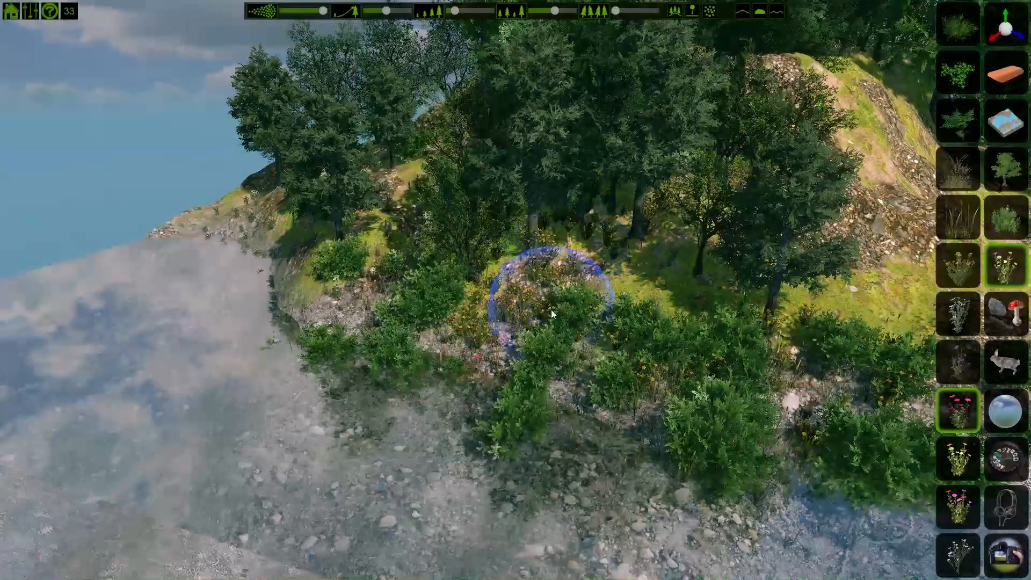
scroll(551, 310, "up", 3)
right_click_drag(550, 309, 601, 292)
mouse_move(584, 387)
right_mouse_down()
mouse_move(486, 376)
mouse_move(684, 374)
mouse_move(725, 357)
mouse_move(723, 346)
right_mouse_up()
scroll(723, 345, "down", 2)
Step: Hide the interface and fly around the island to inspect the planted slopes
key("a")
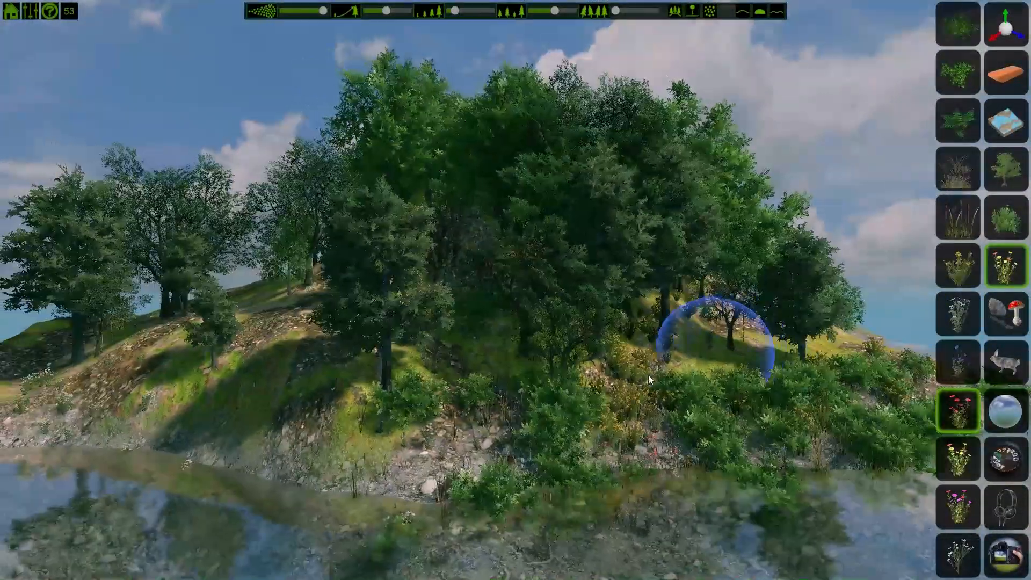
key("space")
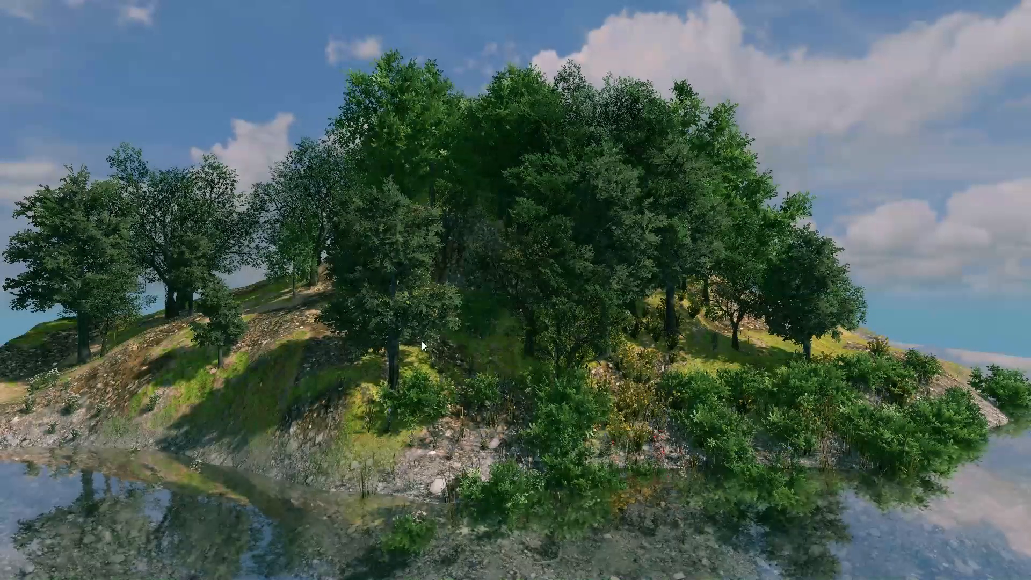
key("a")
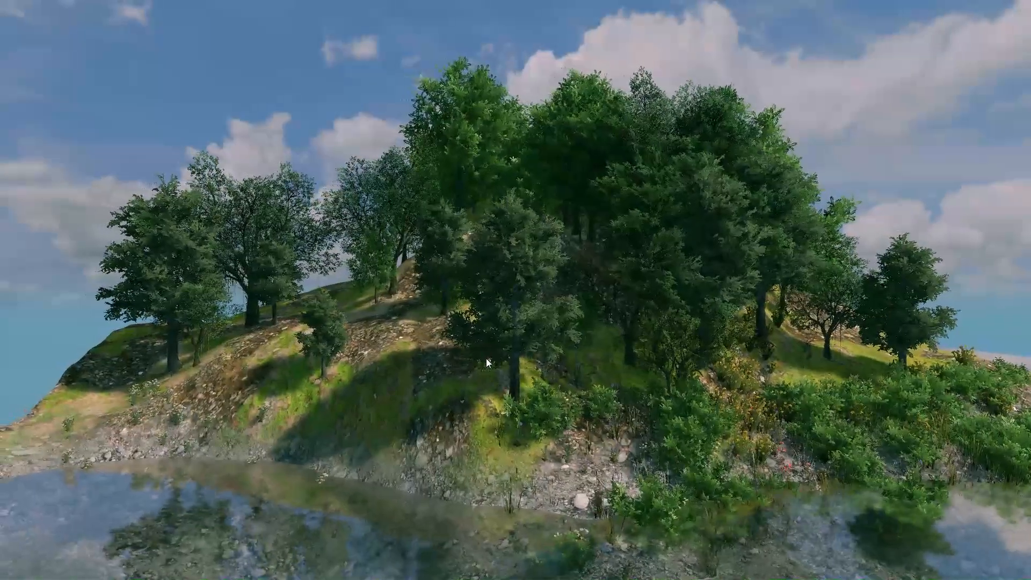
key("d")
right_click_drag(544, 348, 546, 370)
key("a")
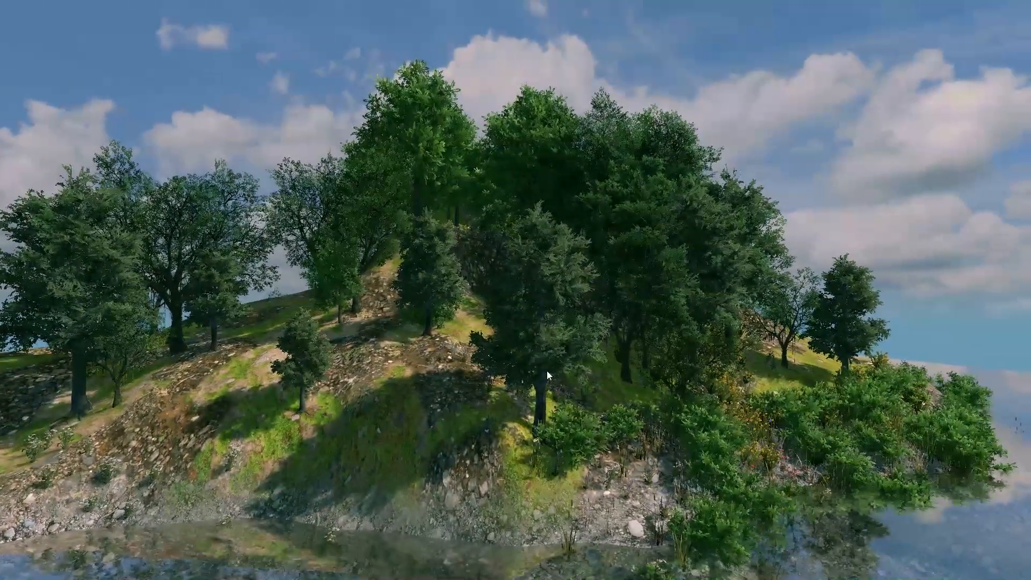
key("w")
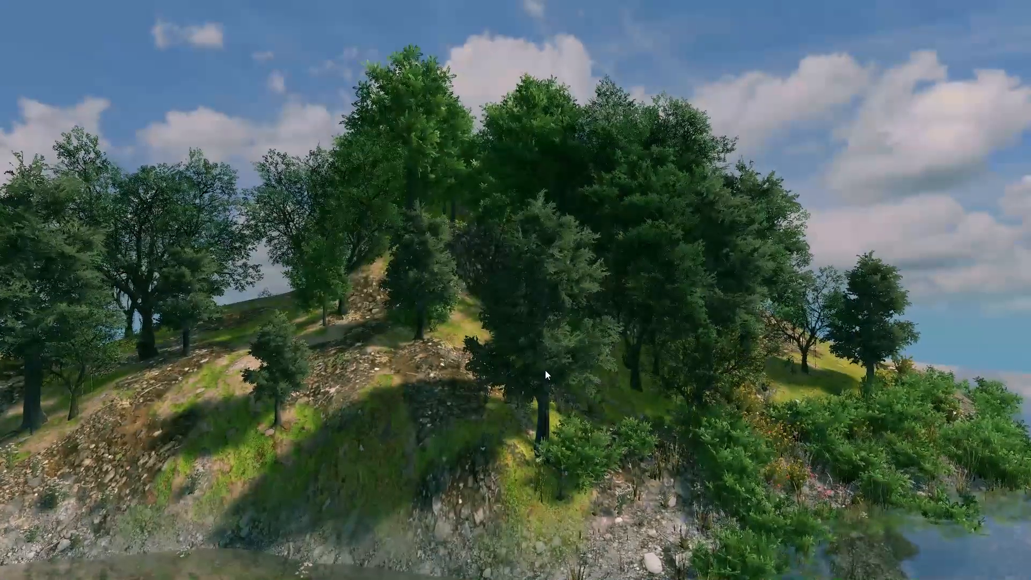
key("q")
right_click_drag(543, 370, 524, 352)
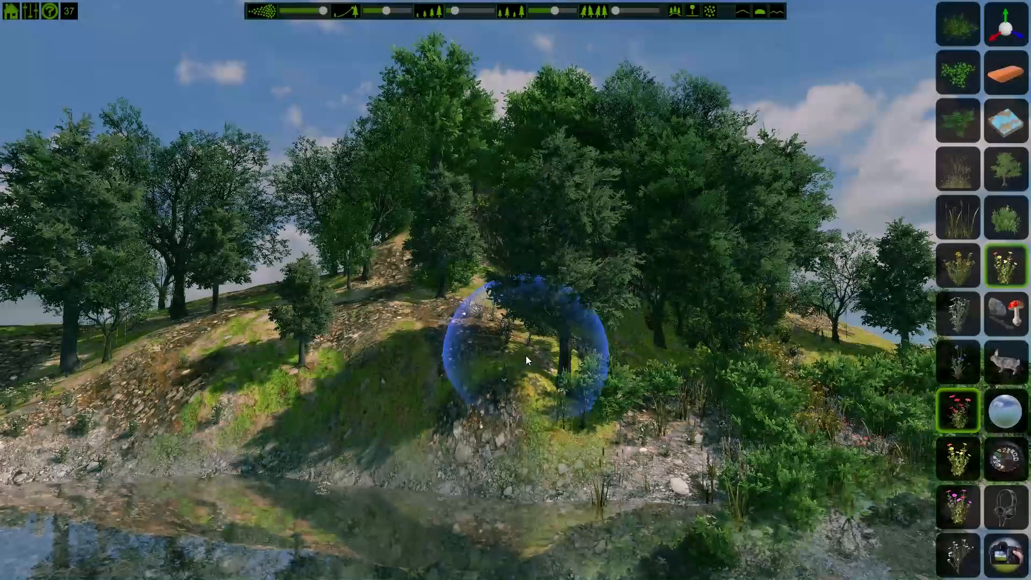
Step: Open the animal category and browse the fish, butterfly, dragonfly and bird types
left_click(1018, 364)
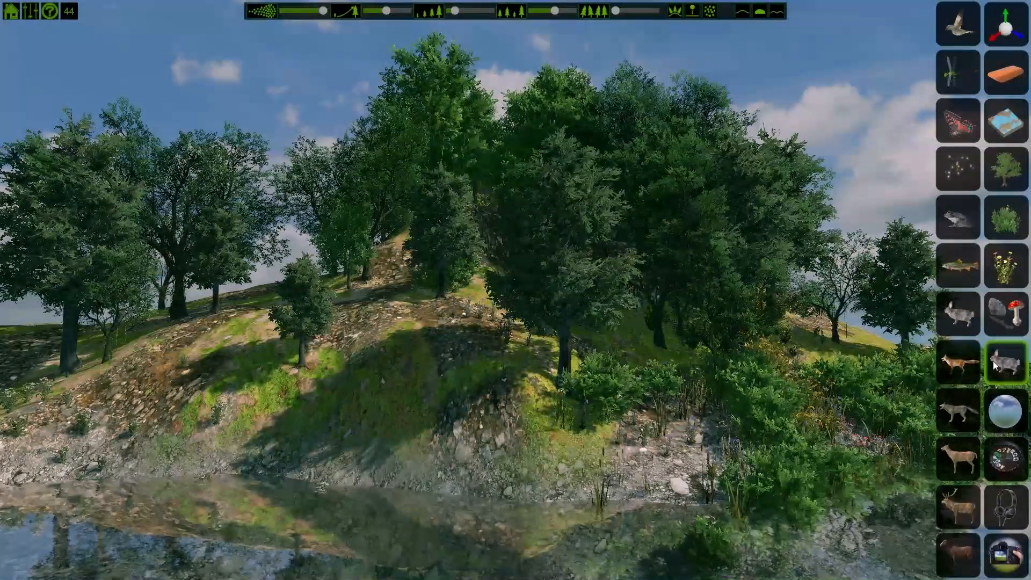
left_click(955, 269)
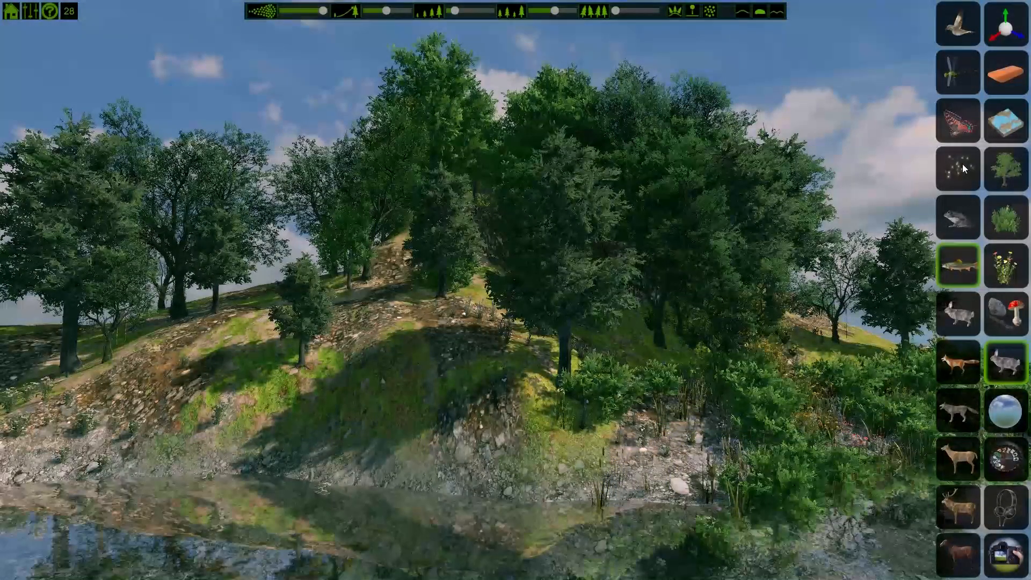
left_click(967, 125)
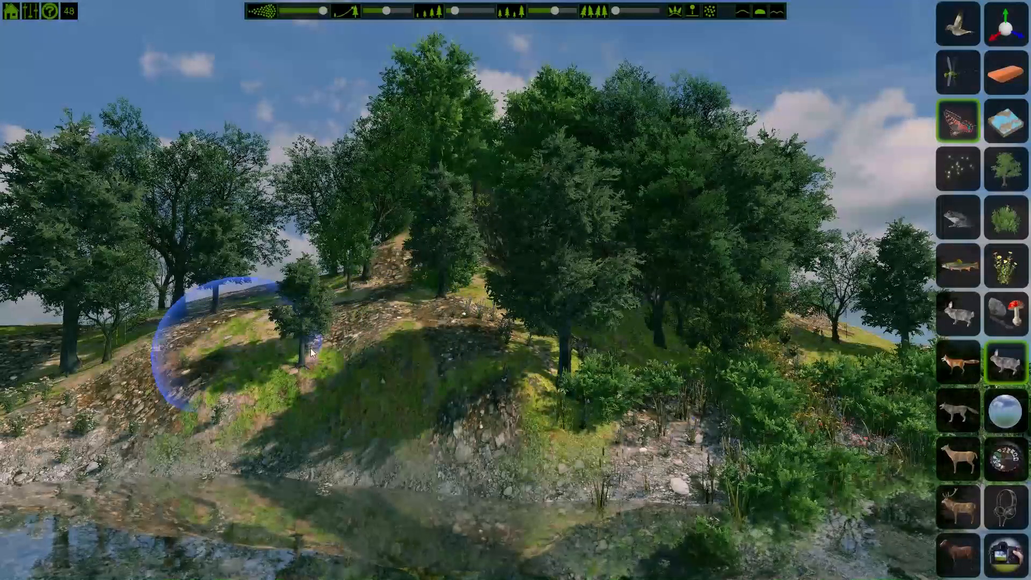
left_click(968, 70)
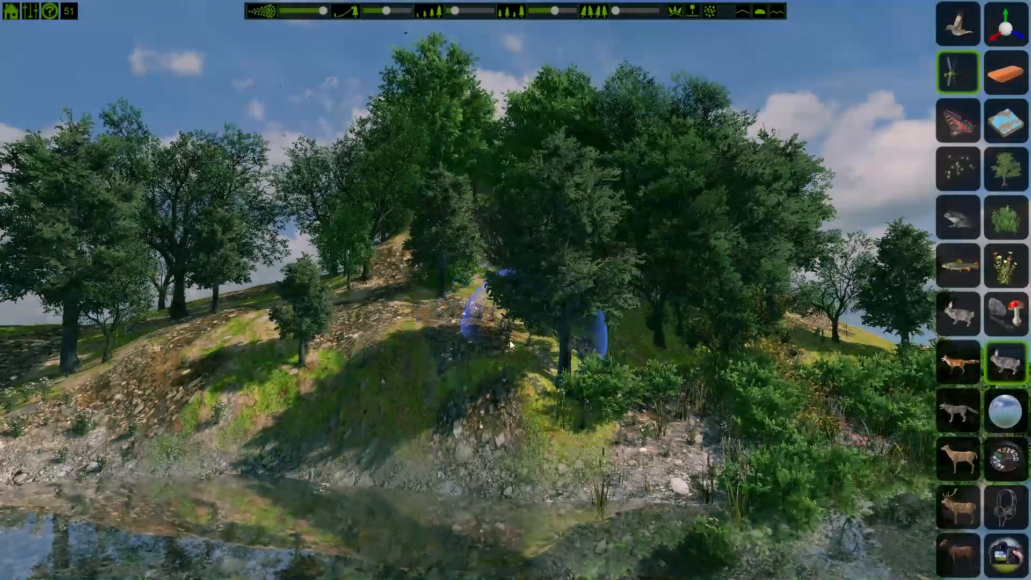
left_click(961, 29)
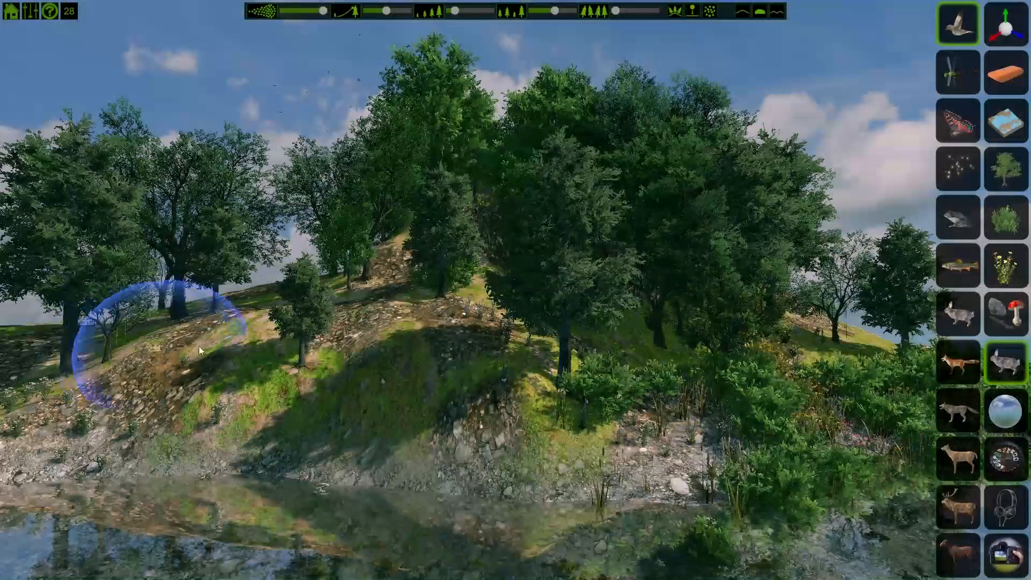
Step: Paint wolves across the slope and undo them
left_click(959, 414)
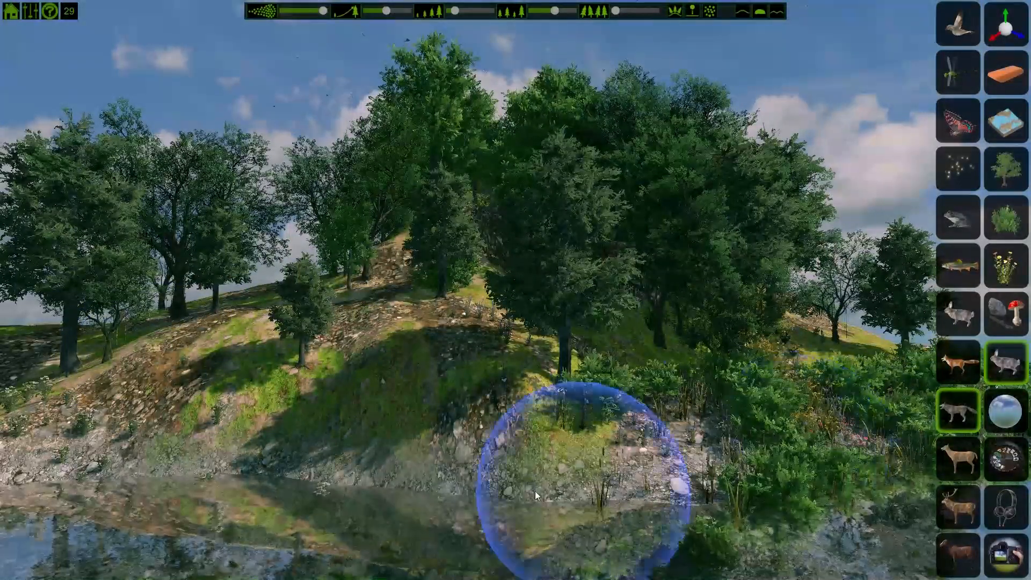
mouse_move(535, 491)
left_mouse_down()
mouse_move(324, 416)
mouse_move(179, 410)
mouse_move(204, 408)
left_mouse_up()
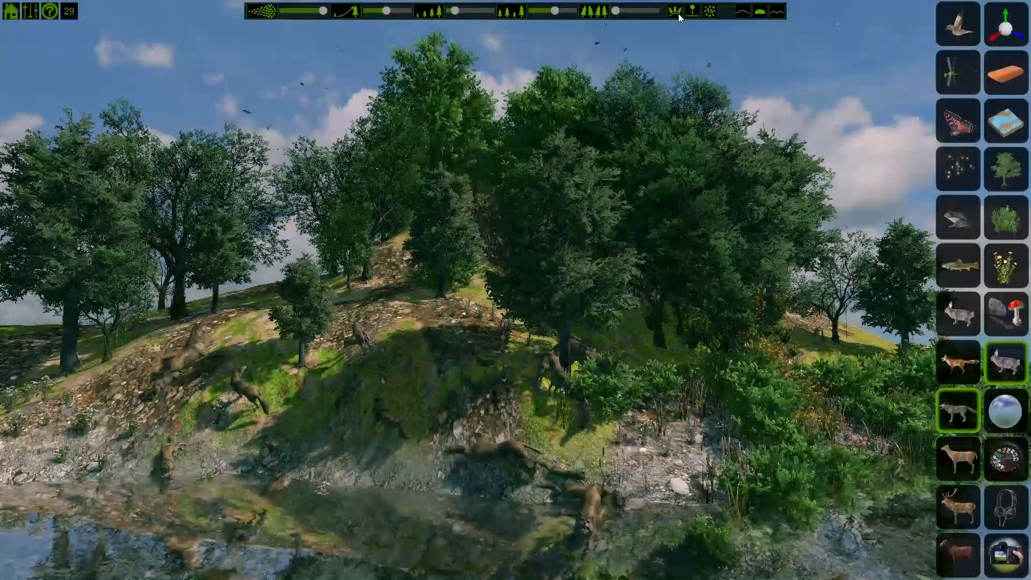
key("ctrl+z")
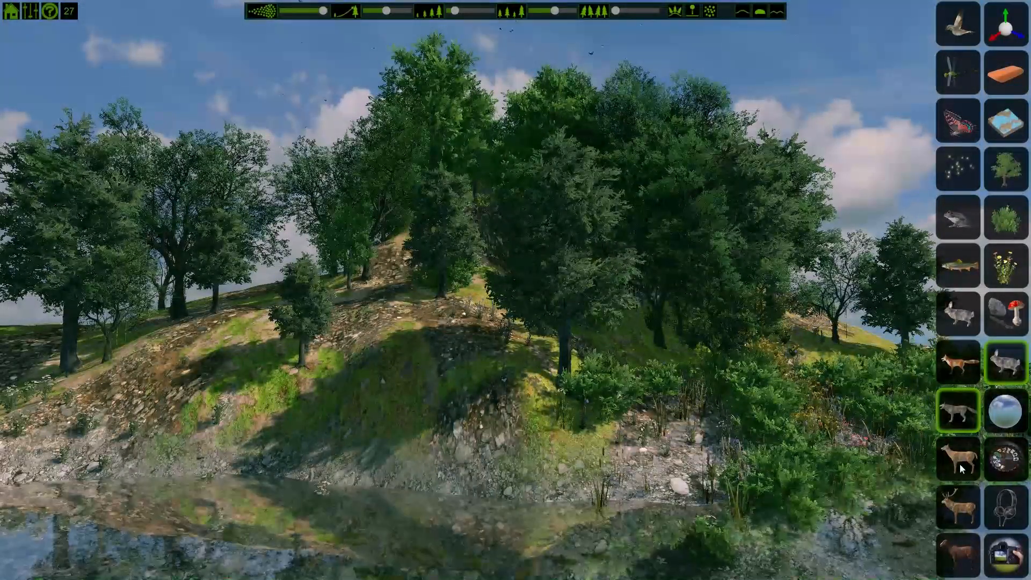
Step: Choose the stag type and place a stag on the hilltop among the trees
left_click(958, 507)
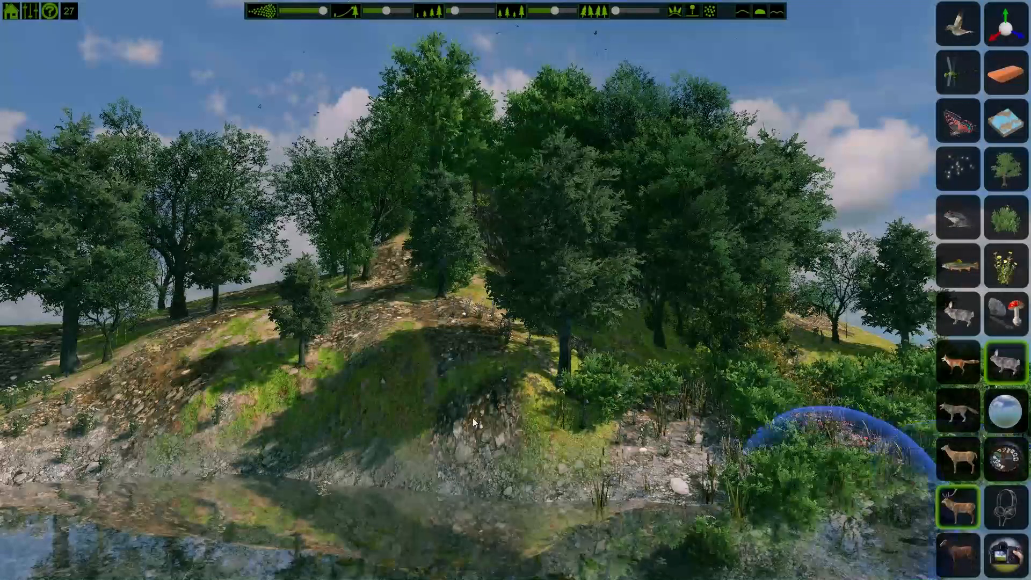
left_click(366, 304)
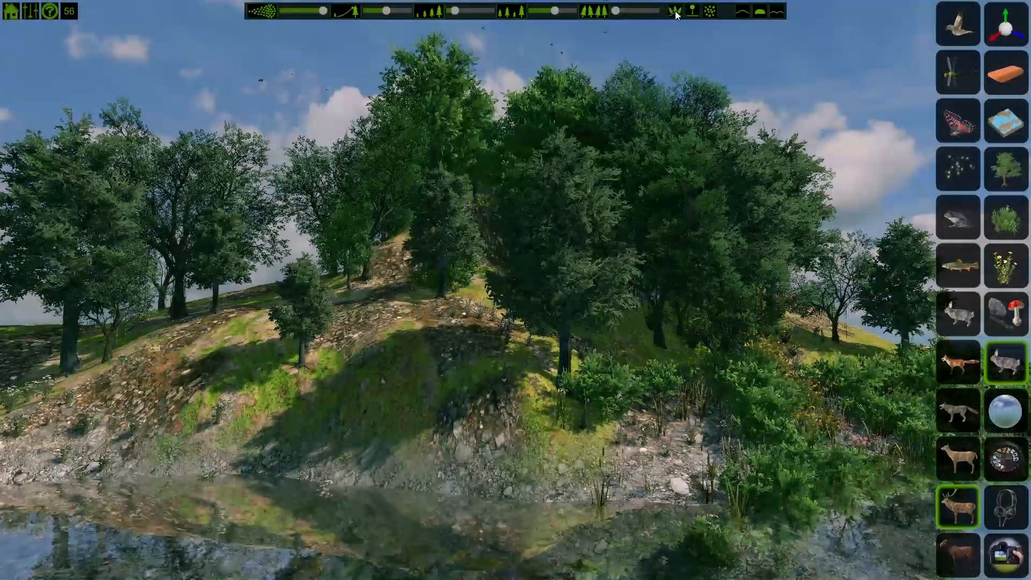
left_click(360, 304)
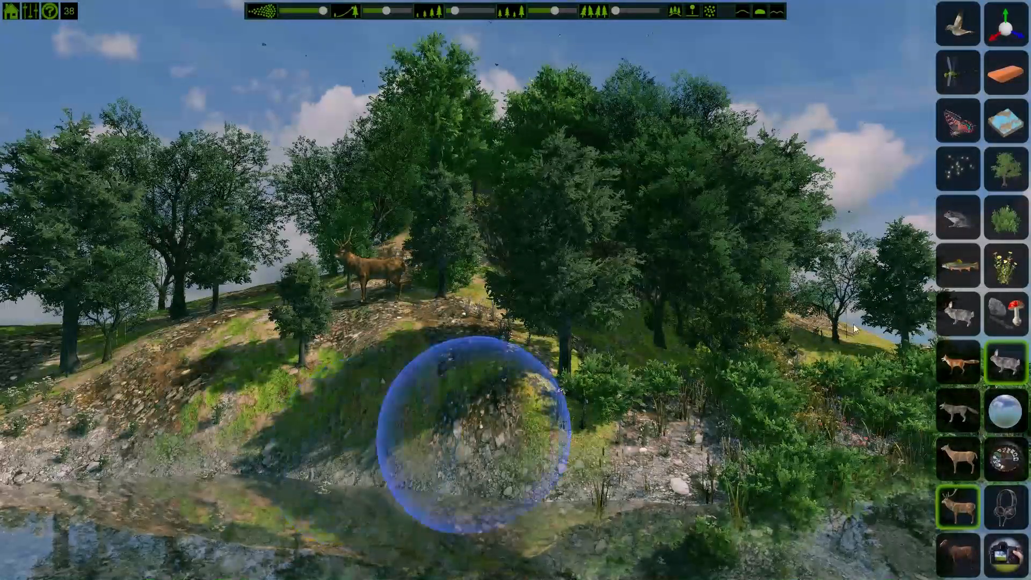
Step: Open the sky category, preview the sky presets and choose the deep blue sky
left_click(1000, 416)
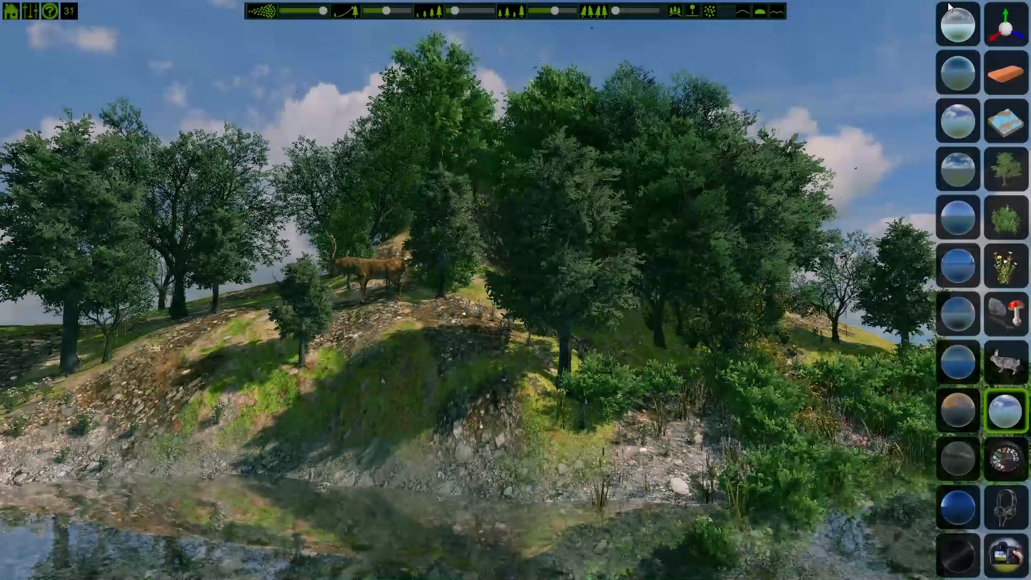
left_click(957, 25)
left_click(960, 69)
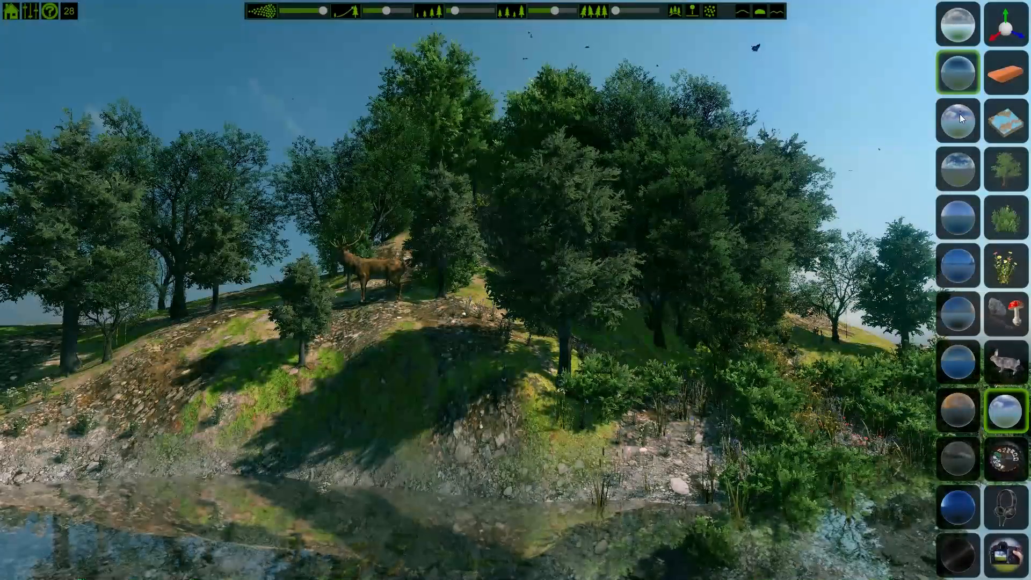
left_click(959, 115)
left_click(956, 165)
left_click(961, 214)
left_click(958, 265)
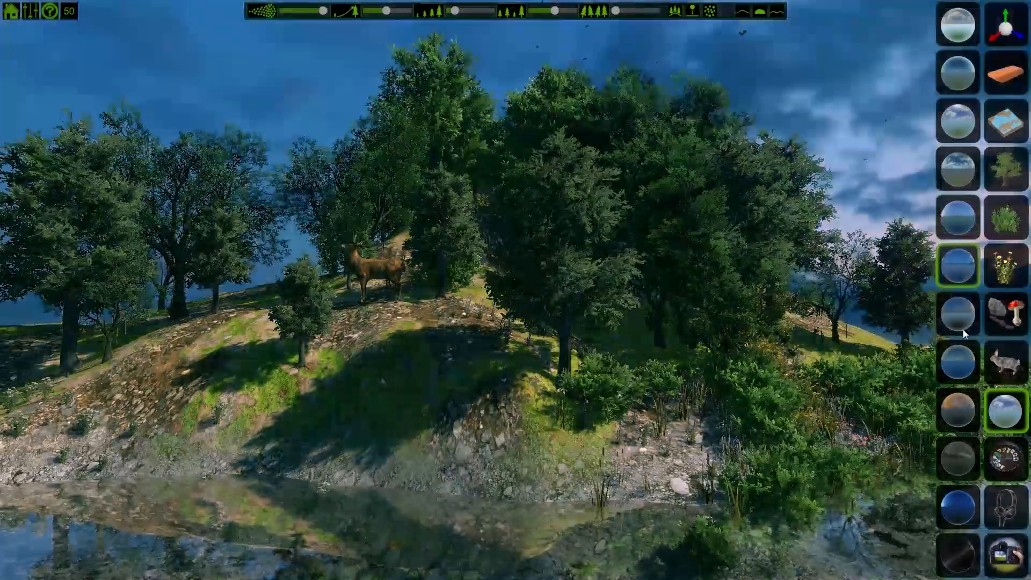
left_click(961, 322)
left_click(958, 362)
left_click(959, 410)
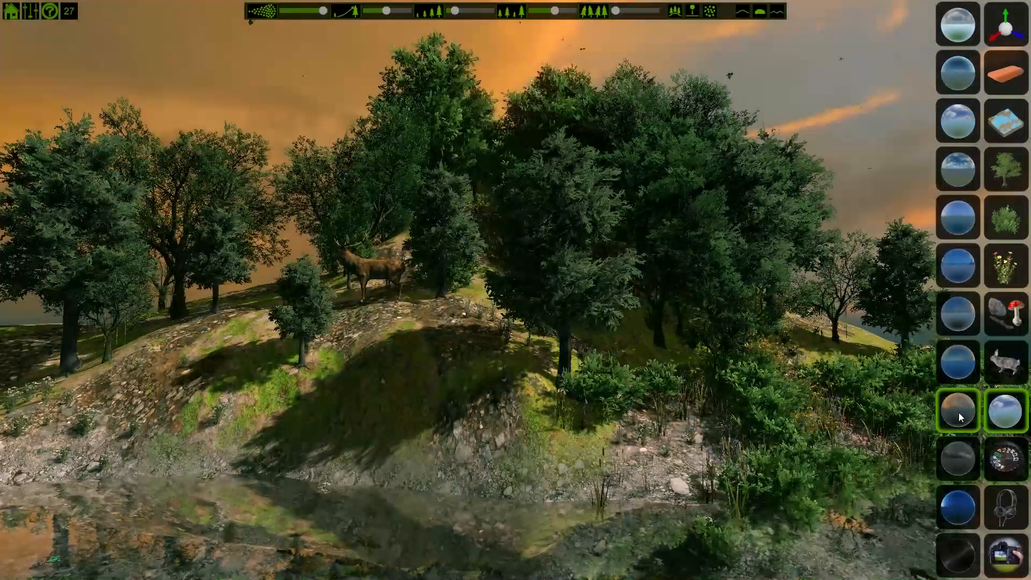
left_click(962, 178)
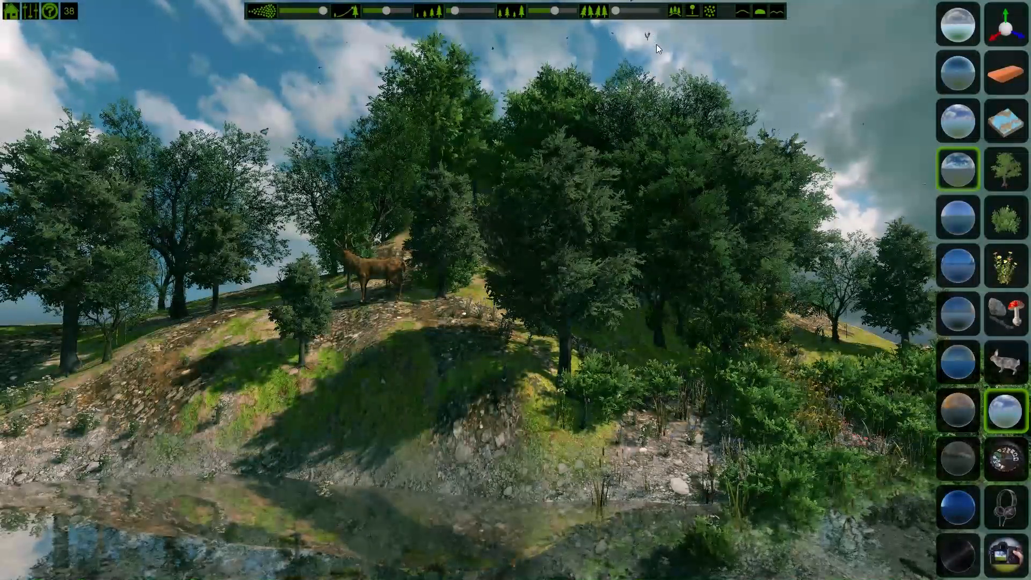
left_click(965, 515)
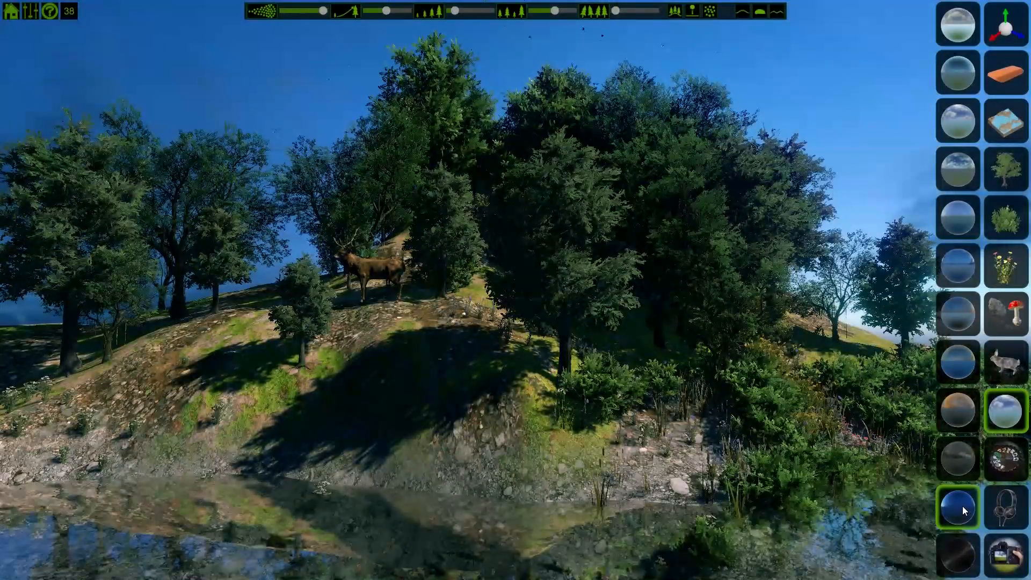
Step: Open the lighting and camera settings and rotate the sun's direction
left_click(1008, 316)
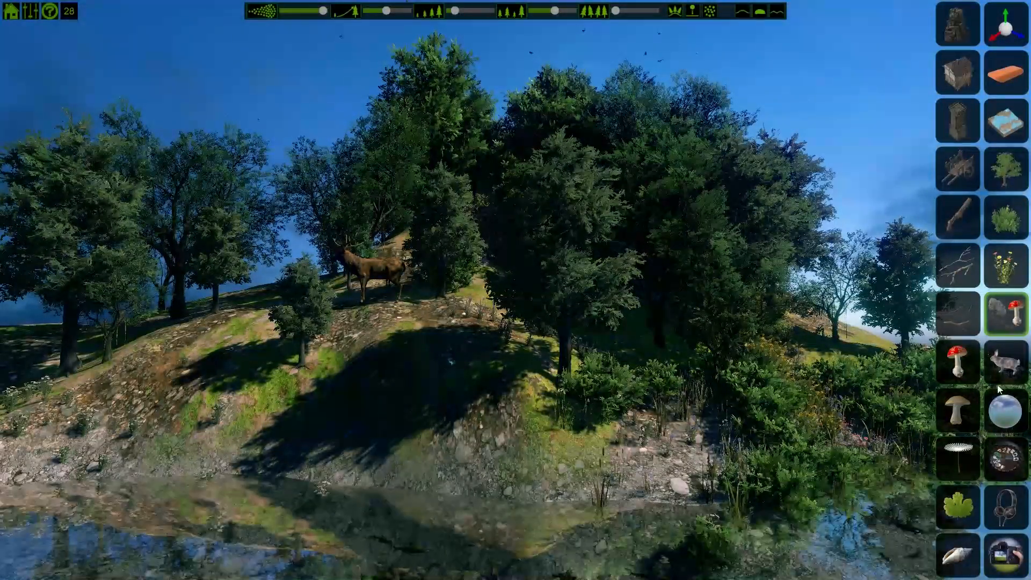
left_click(1006, 412)
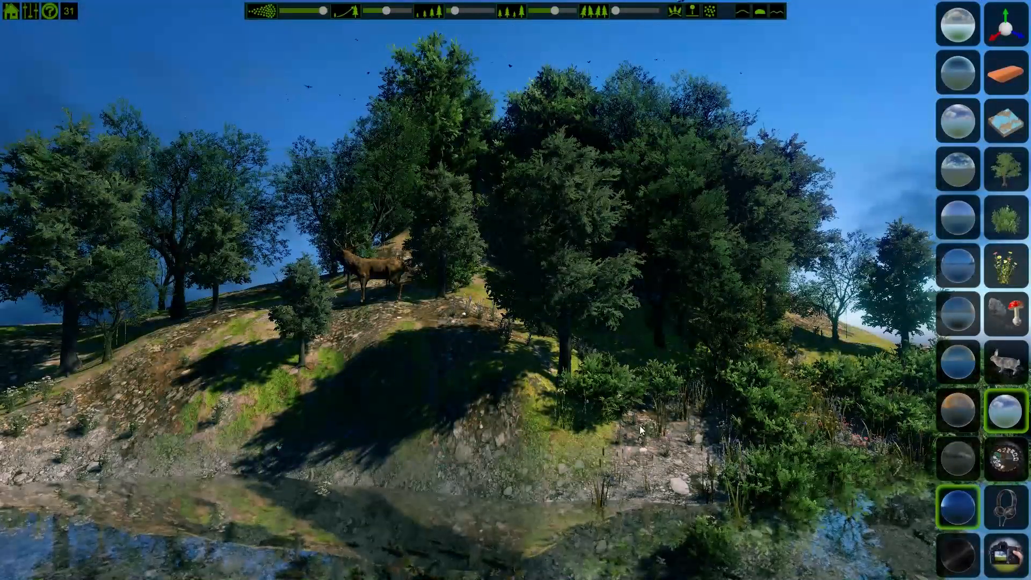
left_click(1004, 459)
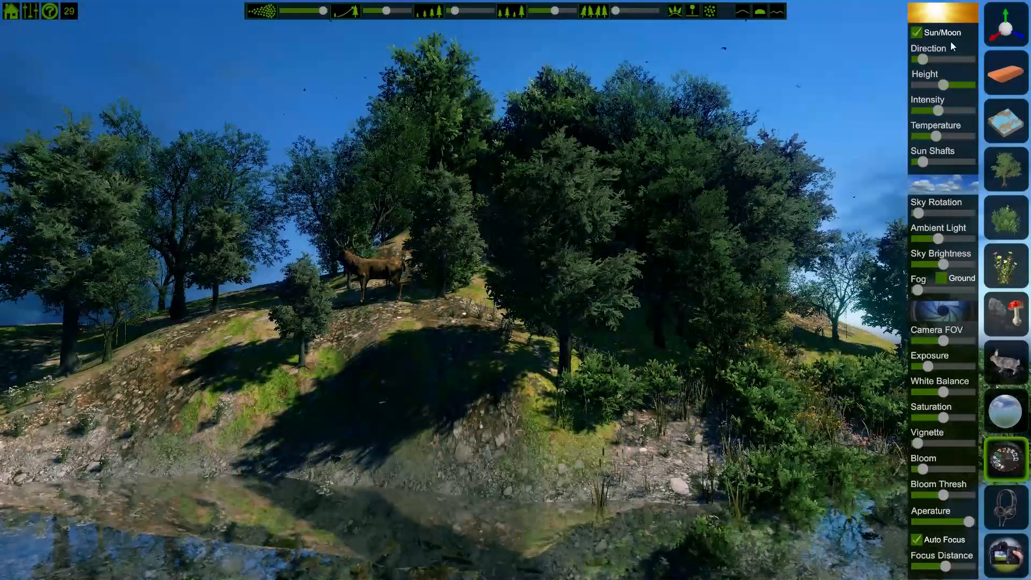
left_click_drag(924, 60, 956, 61)
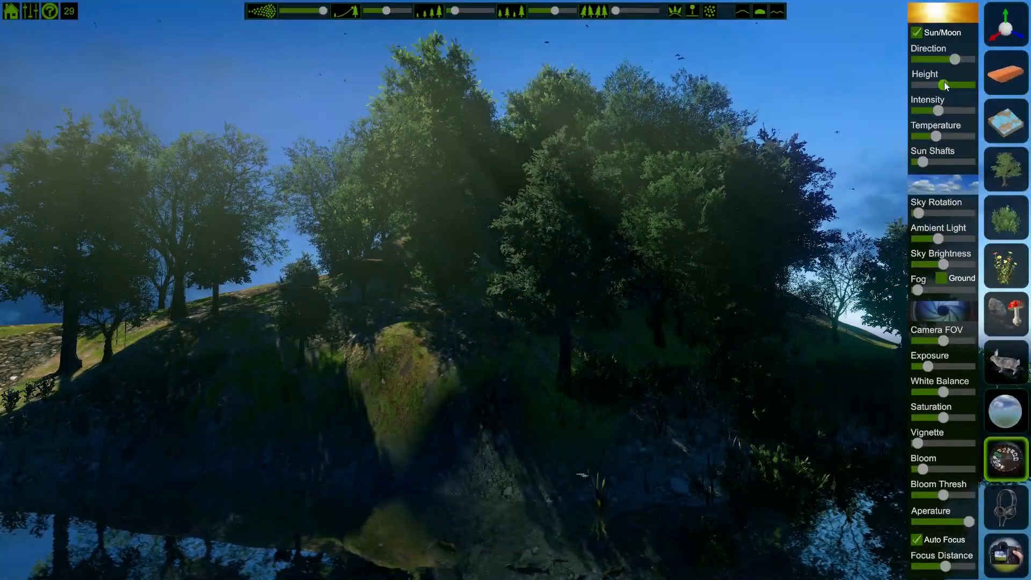
Step: Adjust the sun temperature, increase the sun shafts and rotate the sky slightly
left_click_drag(943, 84, 919, 137)
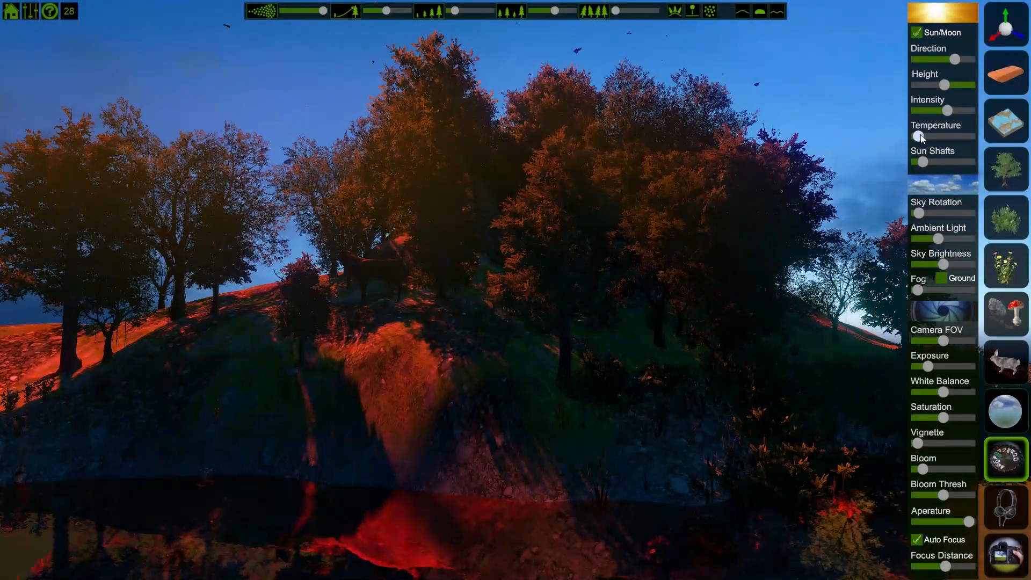
left_click_drag(920, 135, 943, 168)
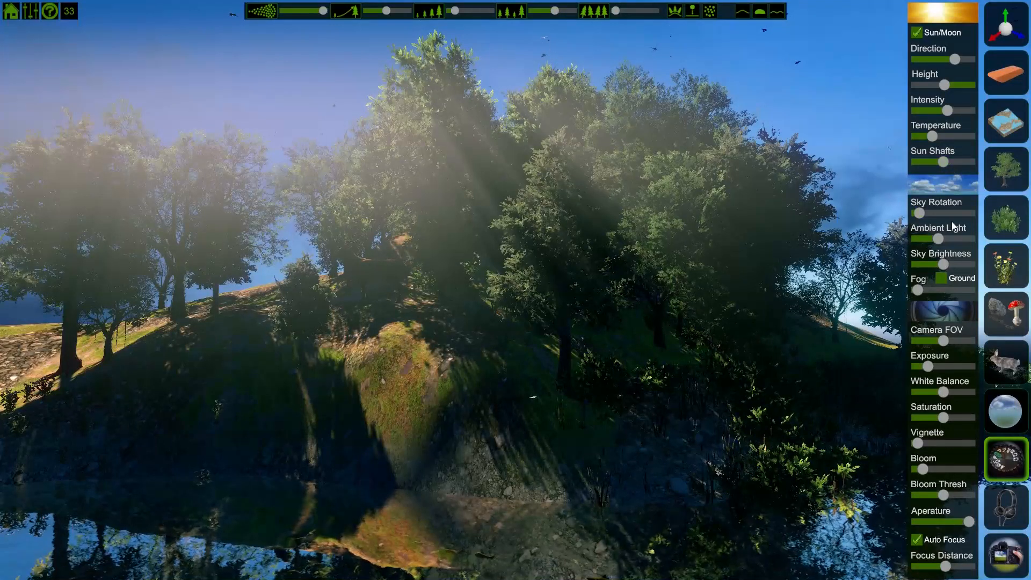
mouse_move(918, 213)
left_mouse_down()
mouse_move(954, 220)
mouse_move(908, 217)
mouse_move(929, 223)
left_mouse_up()
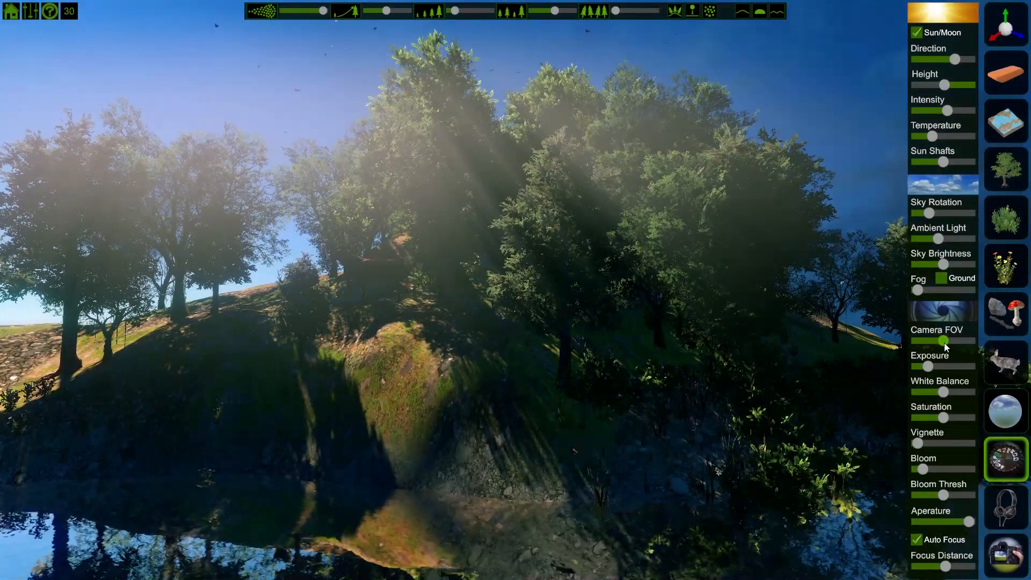
Step: Try different camera field of view and white balance values while looking around the scene
left_click_drag(940, 340, 915, 346)
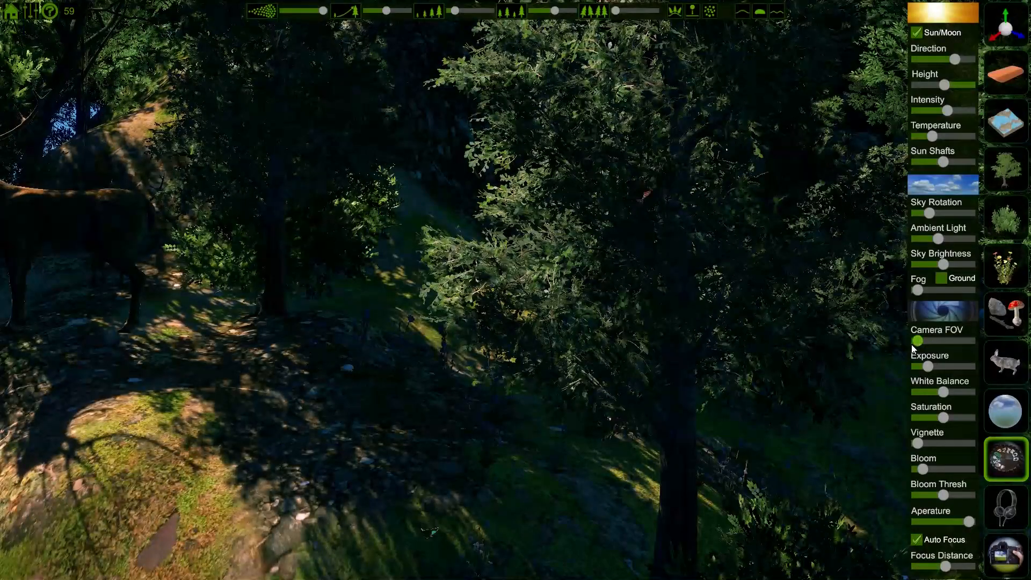
right_click_drag(649, 271, 499, 252)
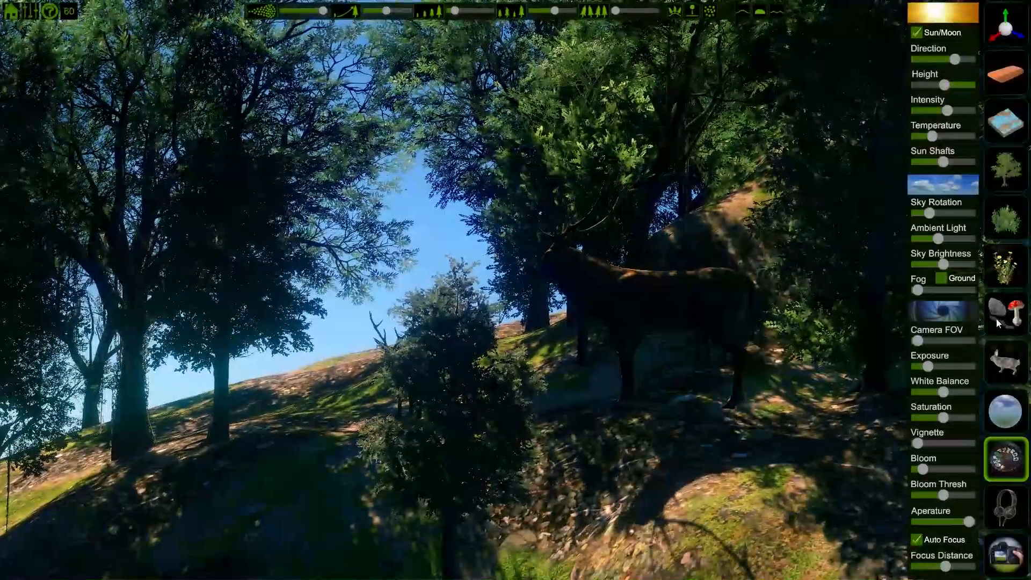
left_click_drag(919, 343, 961, 345)
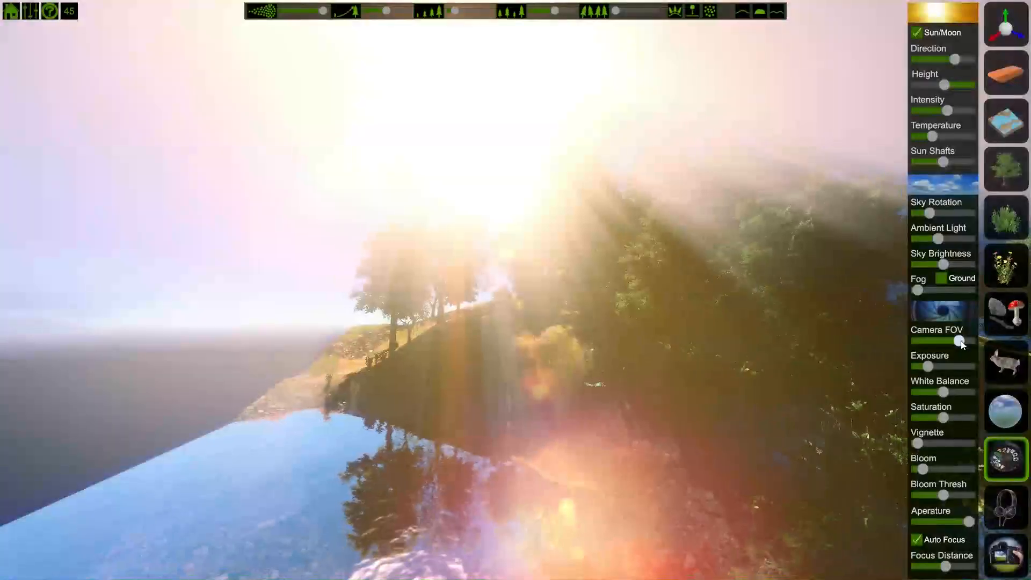
right_click_drag(795, 386, 950, 408)
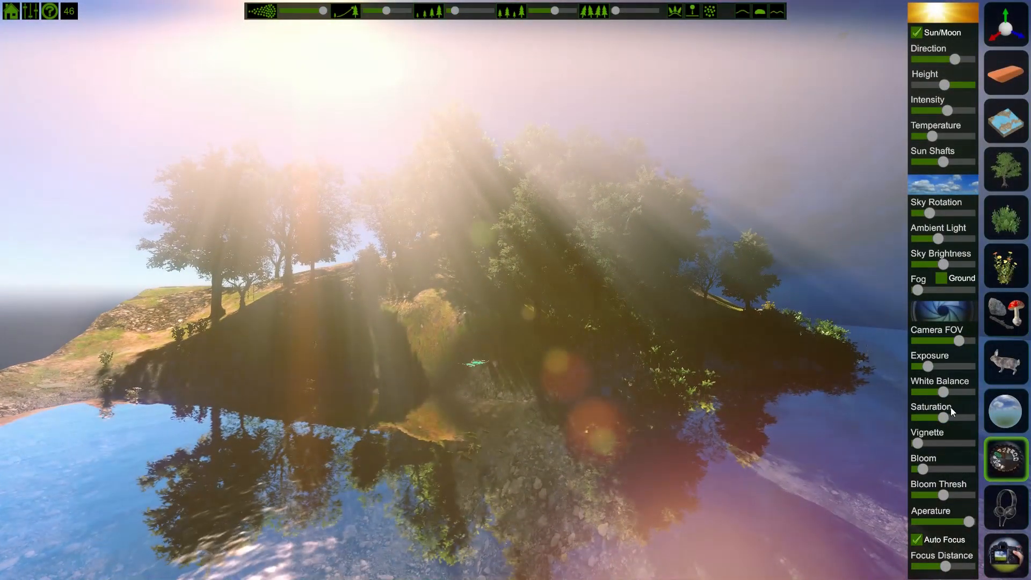
left_click_drag(962, 337, 942, 340)
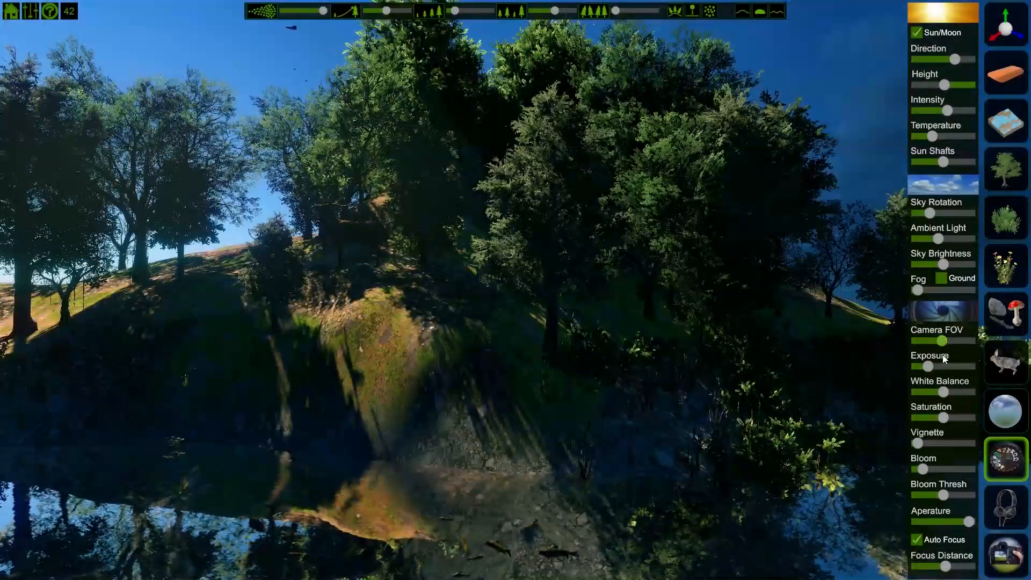
left_click_drag(927, 366, 971, 392)
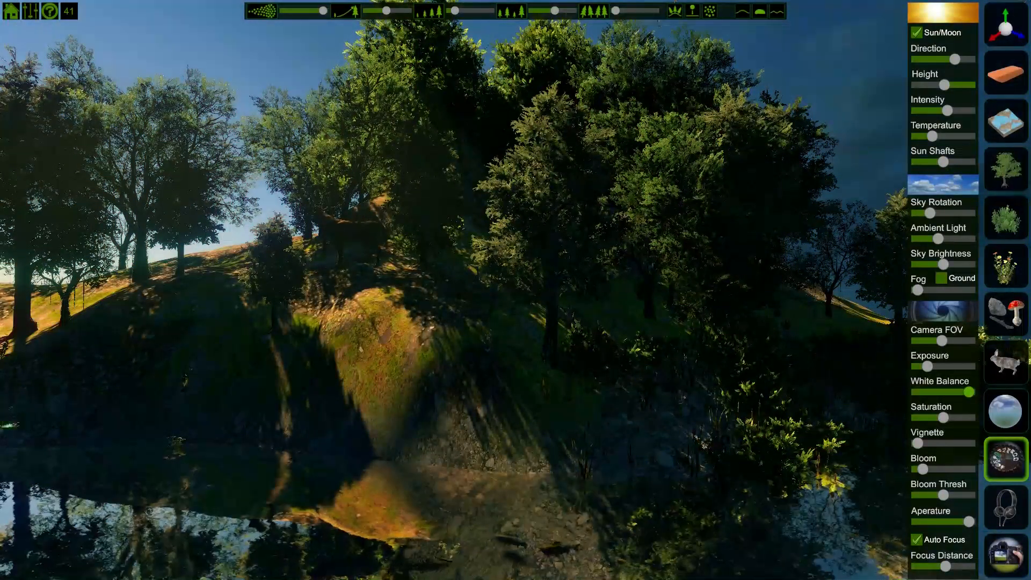
left_click_drag(969, 393, 906, 408)
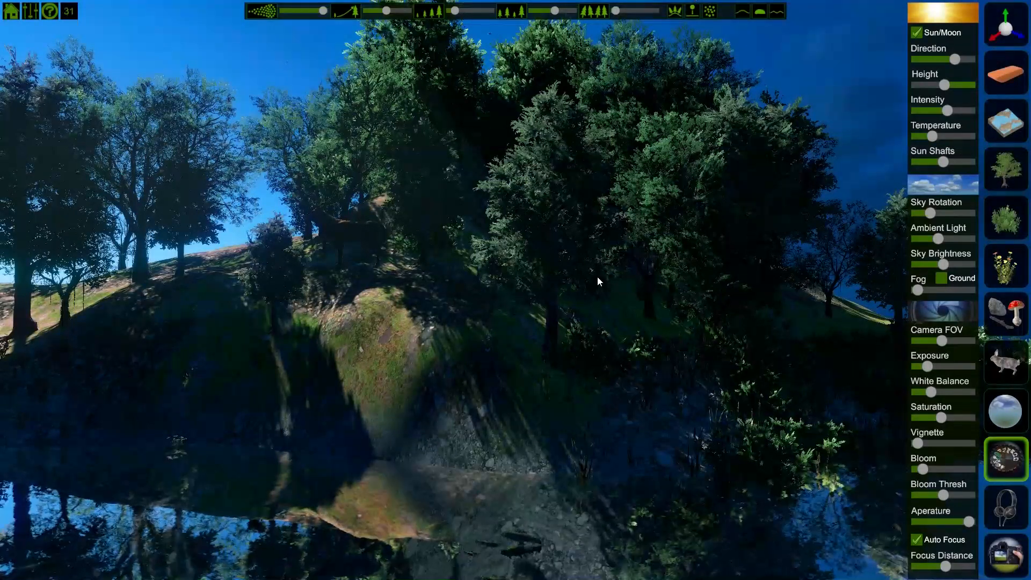
Step: Start a new scene from the main menu
left_click(10, 9)
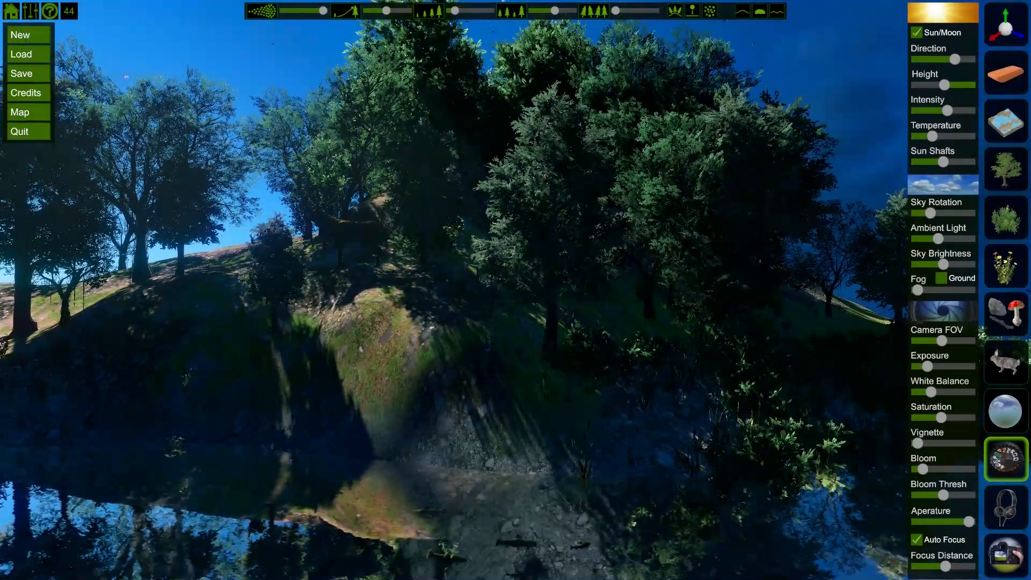
left_click(19, 35)
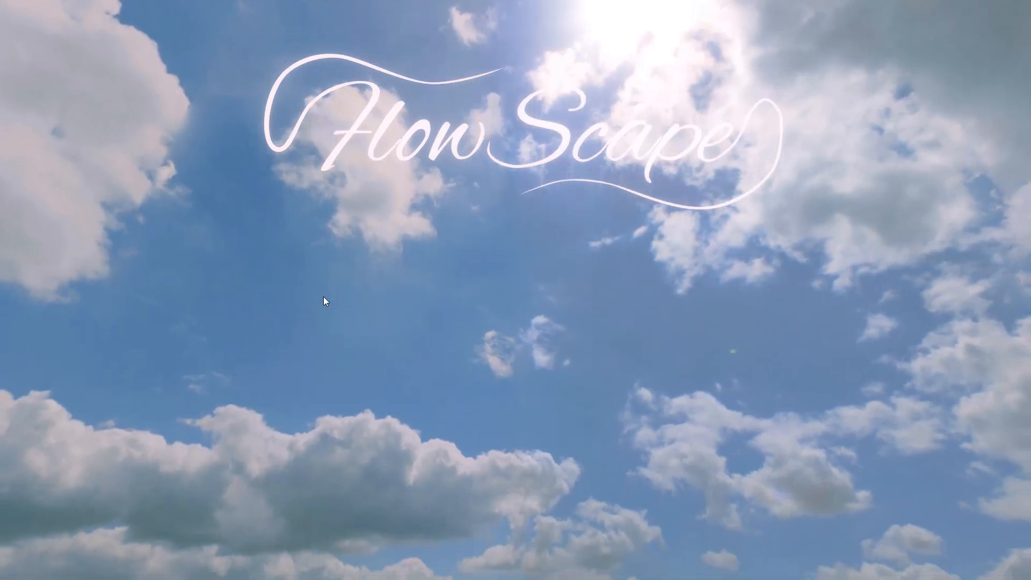
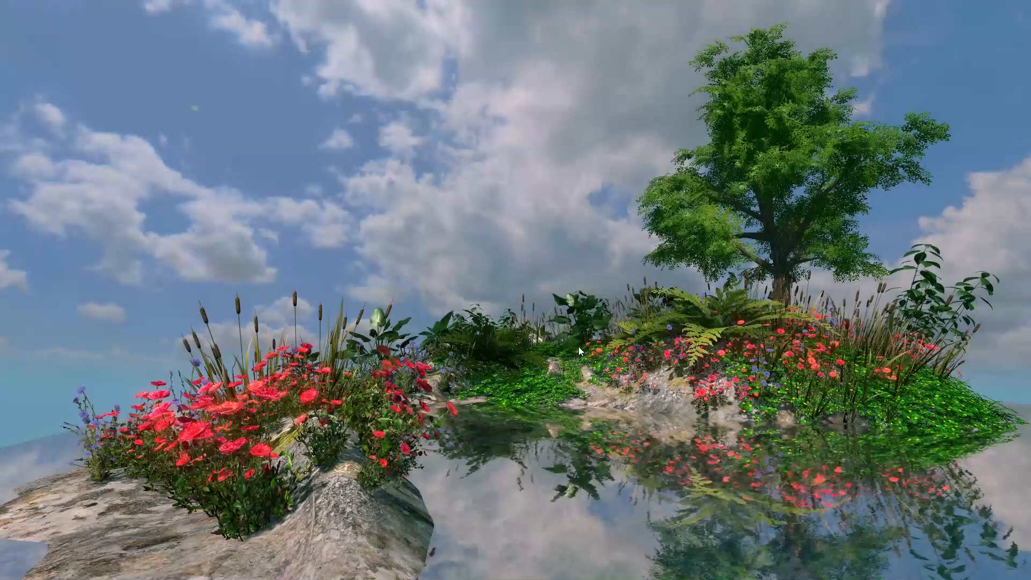
key("Tab")
left_click(998, 127)
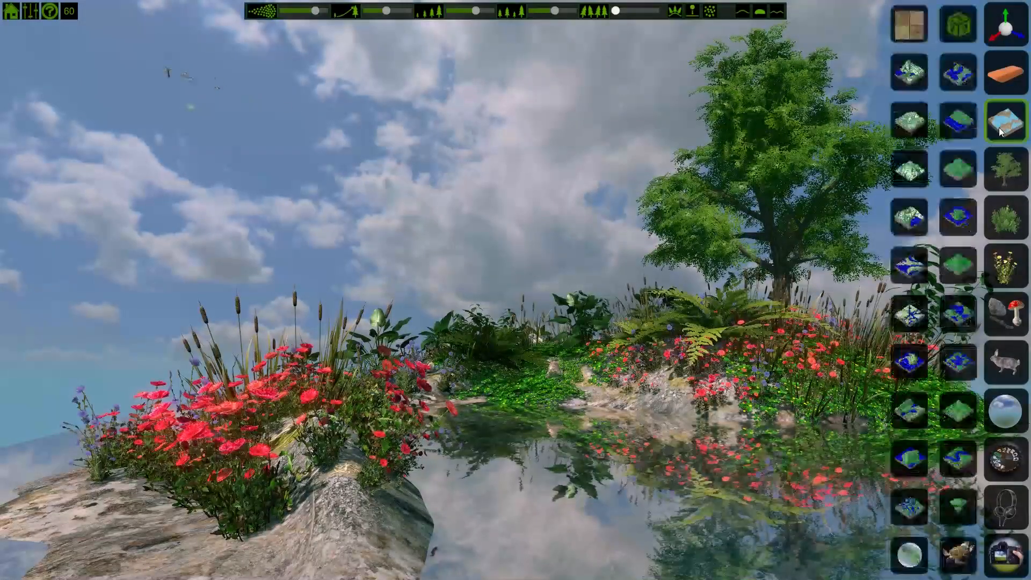
left_click(911, 25)
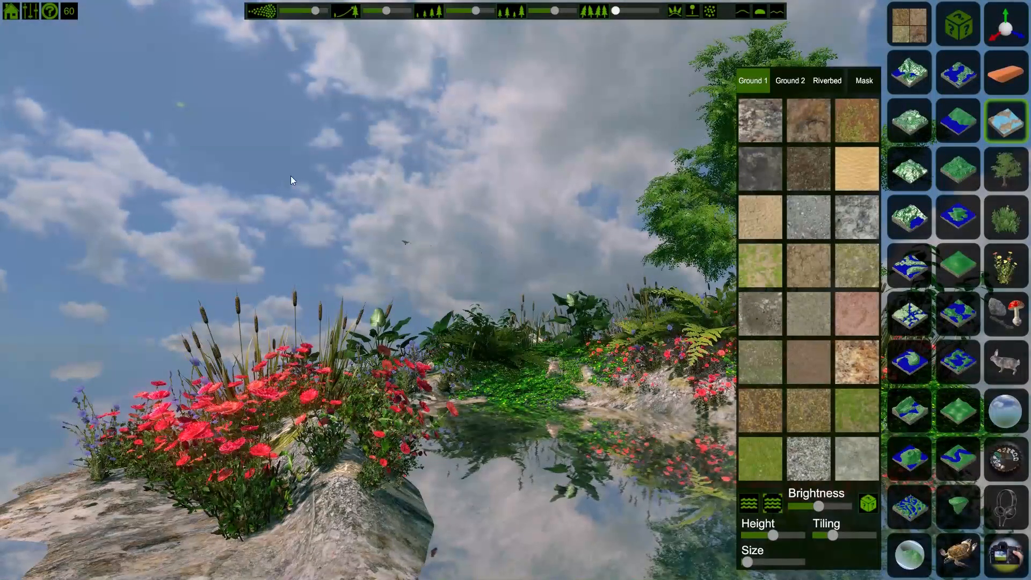
left_click(910, 32)
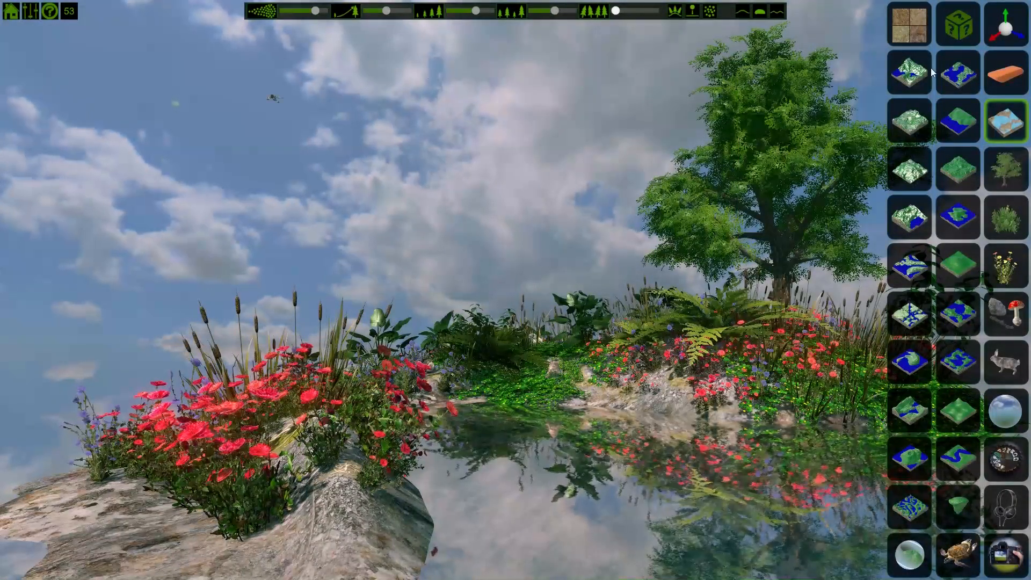
Step: Apply a stormy sunset sky preset from the sky presets
left_click(1014, 461)
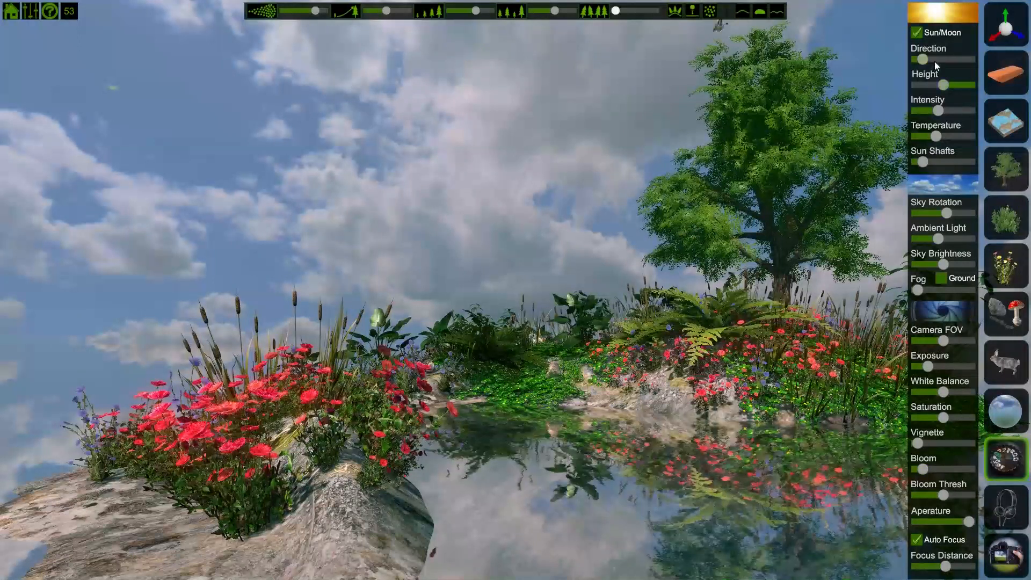
left_click(994, 401)
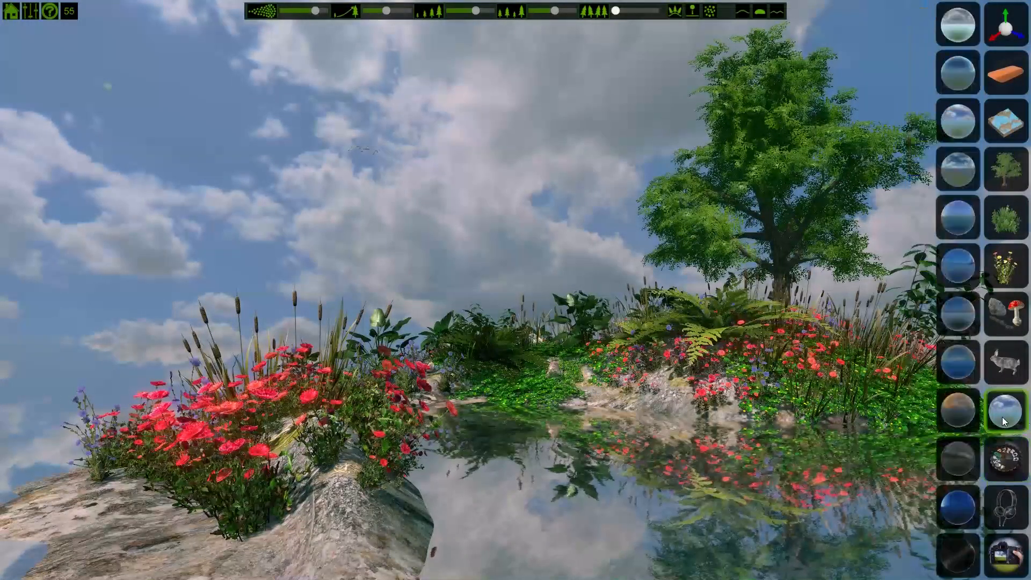
left_click(960, 416)
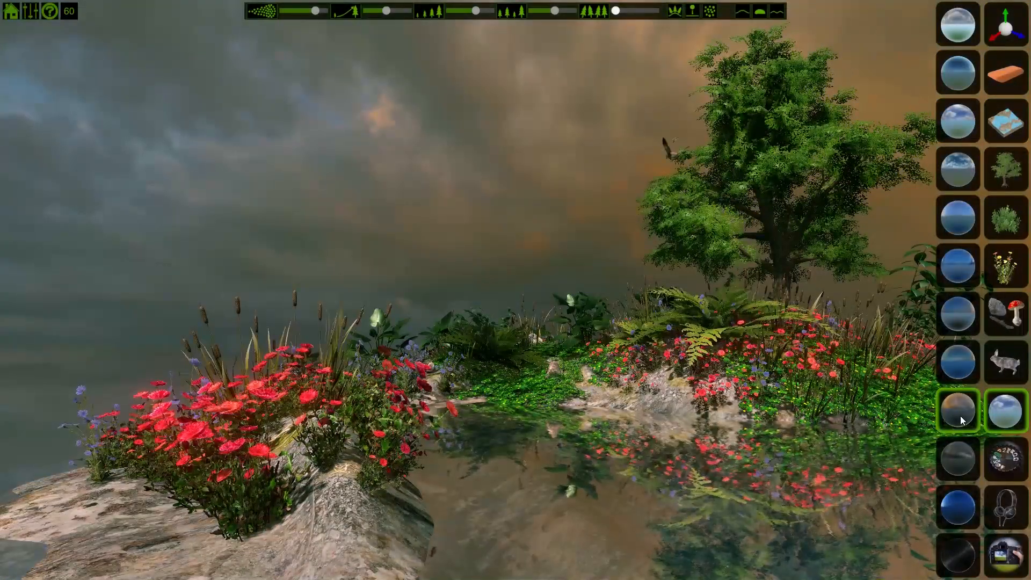
Step: Reopen the lighting settings and rotate the sun direction and the sky rotation
left_click(1005, 459)
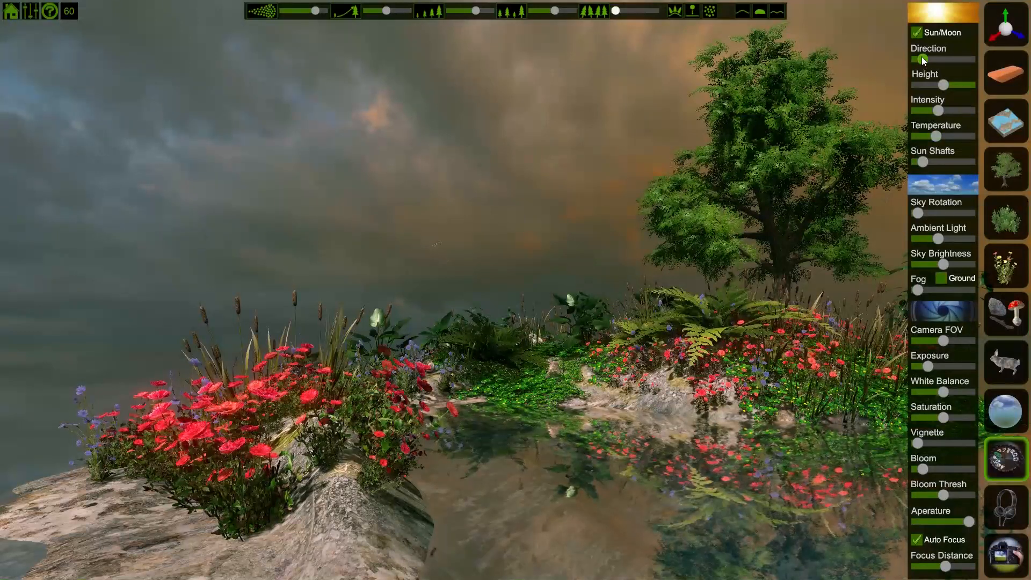
mouse_move(921, 58)
left_mouse_down()
mouse_move(961, 60)
mouse_move(937, 60)
left_mouse_up()
left_click_drag(919, 212, 948, 215)
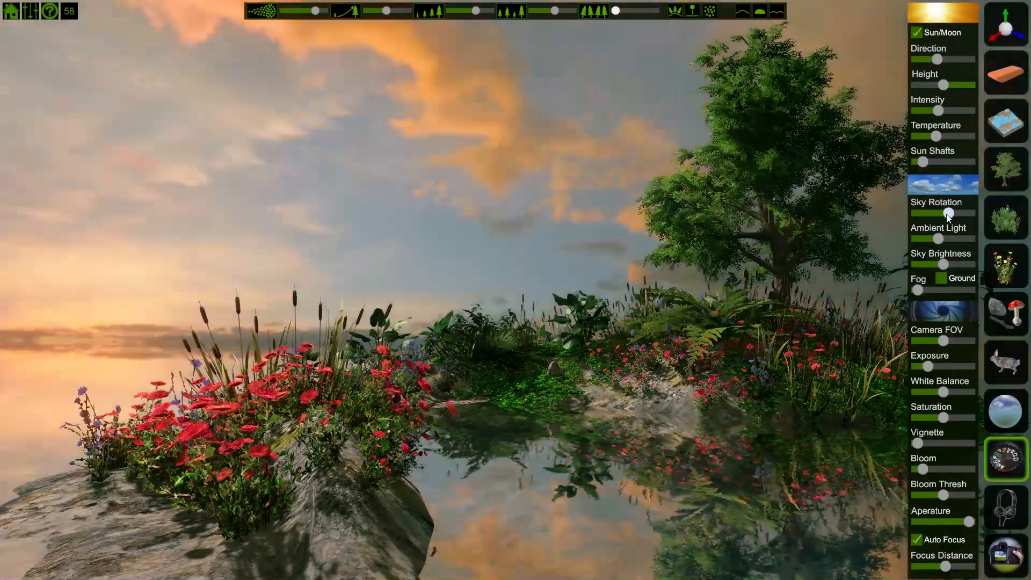
mouse_move(939, 60)
left_mouse_down()
mouse_move(953, 61)
mouse_move(940, 88)
mouse_move(923, 87)
mouse_move(949, 60)
left_mouse_up()
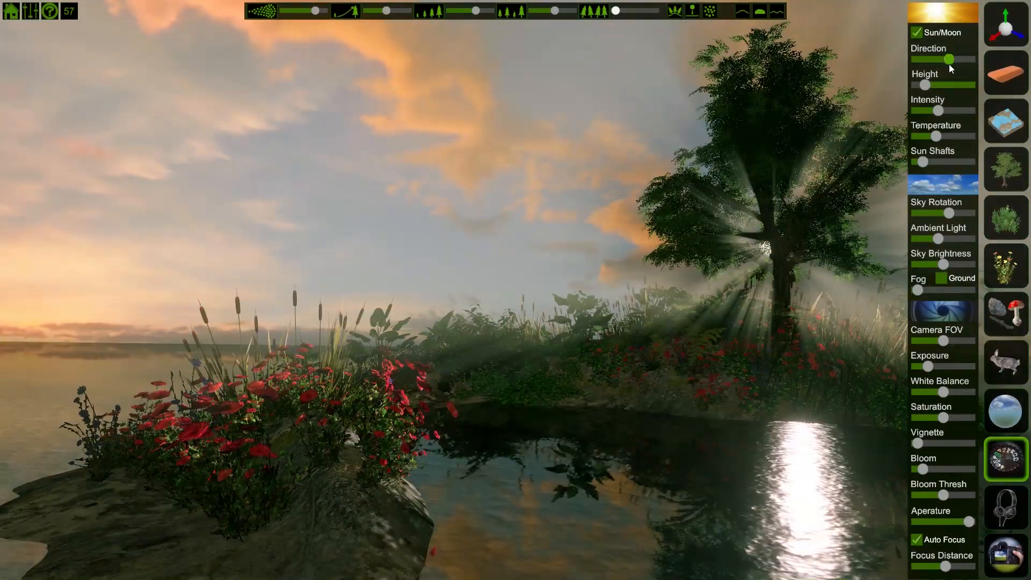
left_click_drag(949, 60, 936, 60)
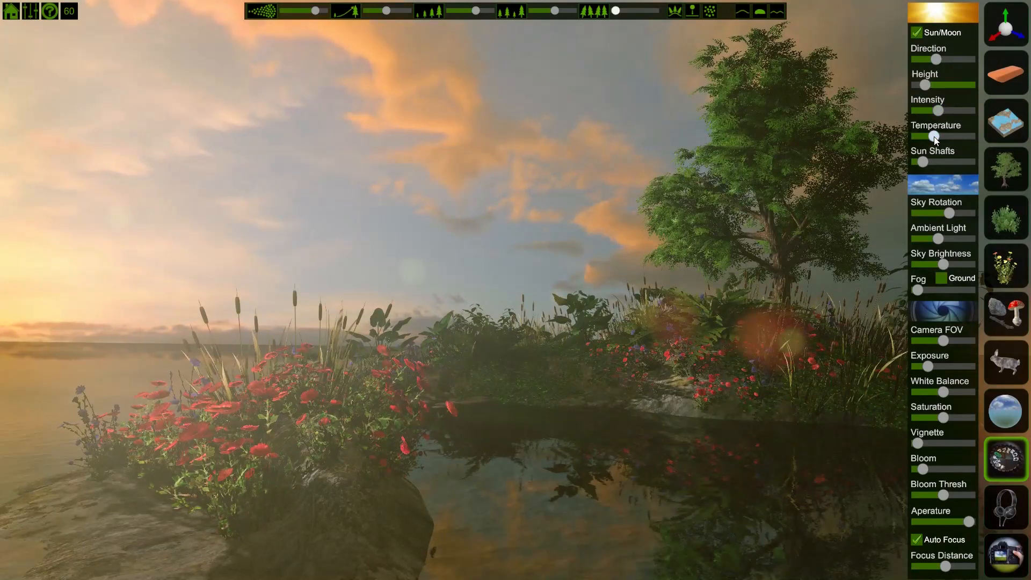
Step: Increase the sun shafts, nudge the sun intensity and raise the ambient light
left_click(929, 162)
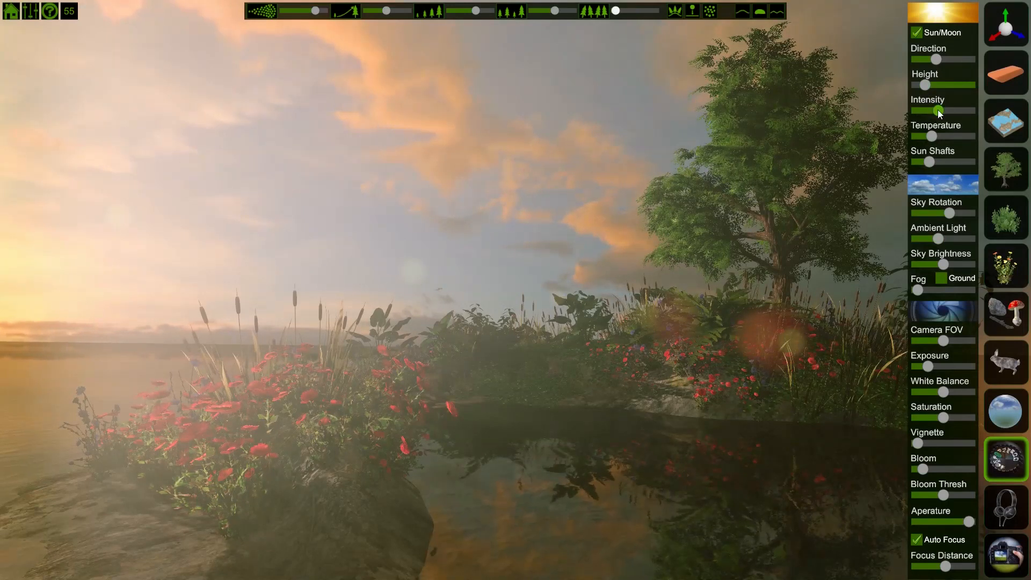
mouse_move(939, 114)
left_mouse_down()
mouse_move(926, 115)
mouse_move(935, 115)
left_mouse_up()
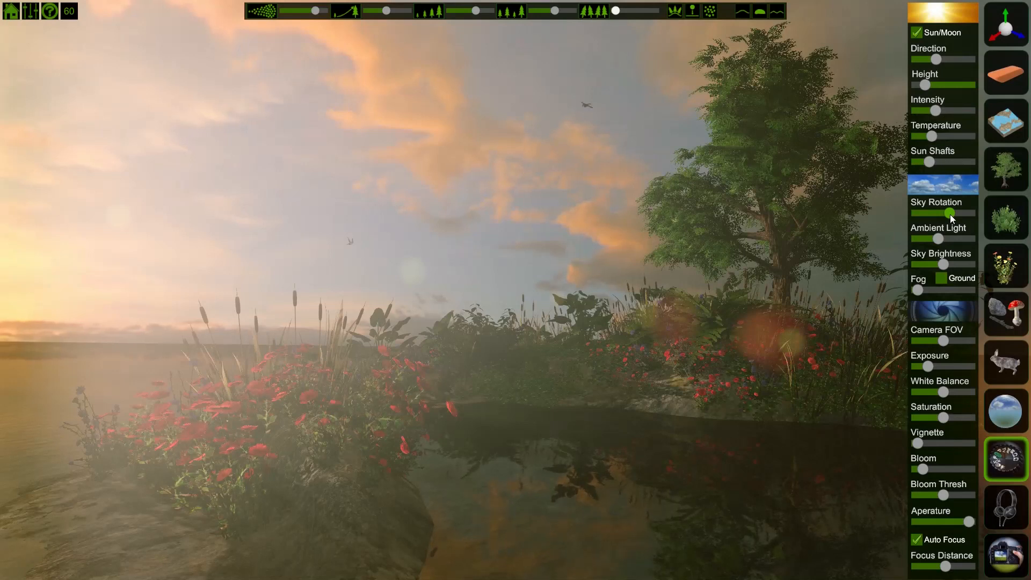
left_click_drag(942, 238, 951, 259)
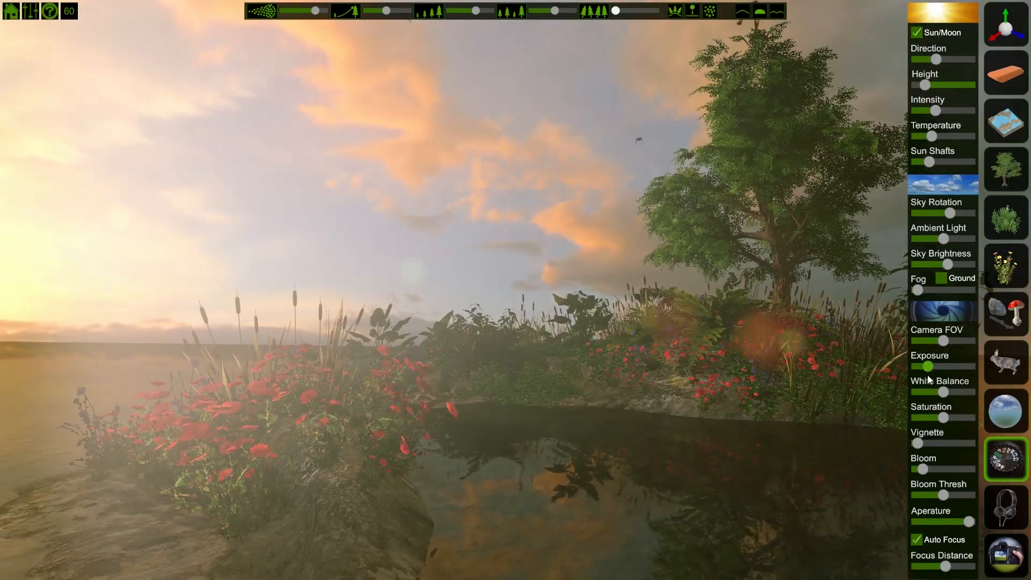
Step: Fine-tune the exposure, bloom and sky brightness to balance the hazy sunset look
mouse_move(928, 366)
left_mouse_down()
mouse_move(947, 366)
mouse_move(920, 366)
mouse_move(946, 366)
mouse_move(931, 367)
left_mouse_up()
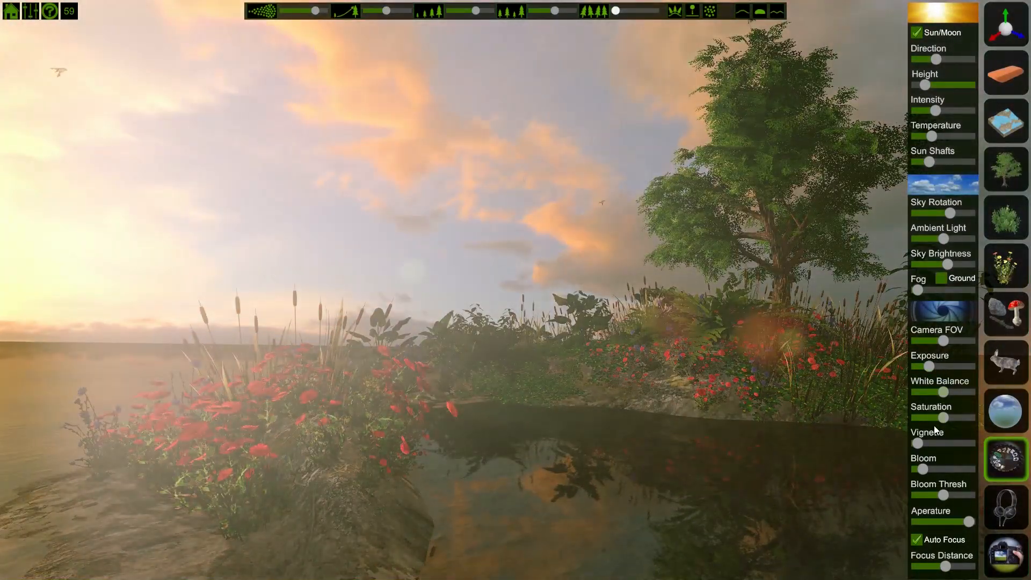
mouse_move(925, 473)
left_mouse_down()
mouse_move(973, 475)
mouse_move(926, 472)
left_mouse_up()
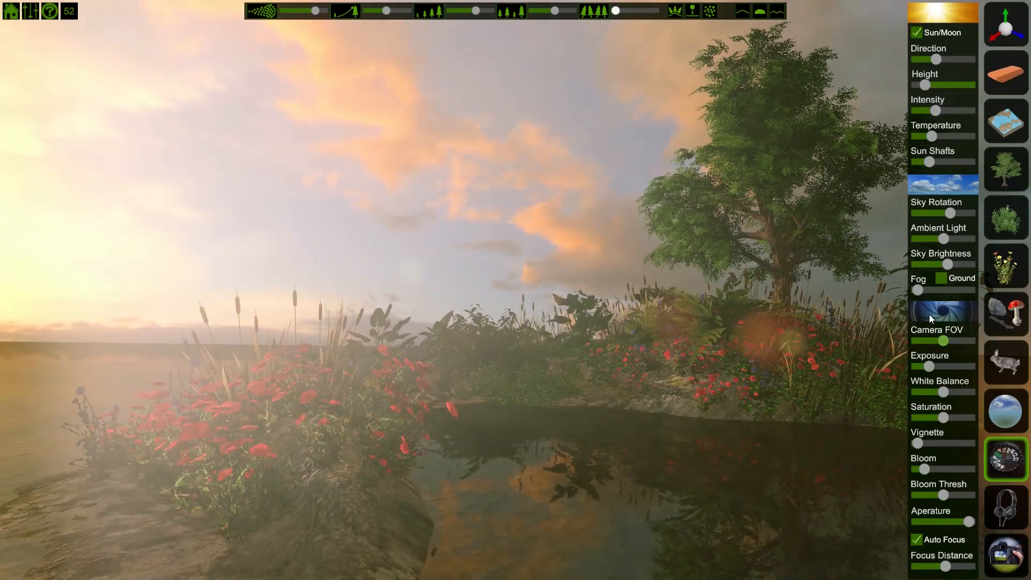
left_click_drag(944, 263, 936, 263)
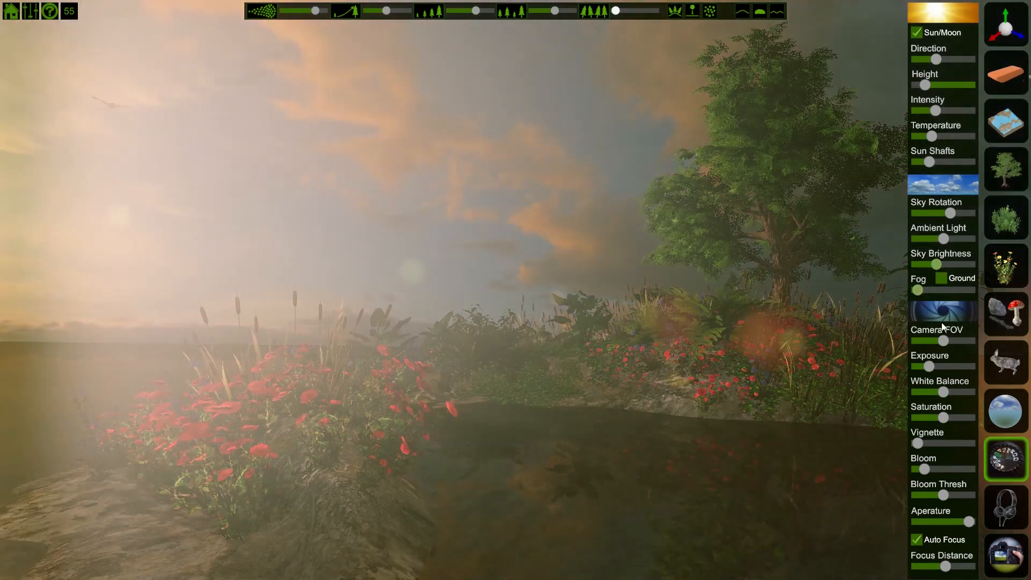
mouse_move(923, 468)
left_mouse_down()
mouse_move(955, 470)
mouse_move(931, 466)
left_mouse_up()
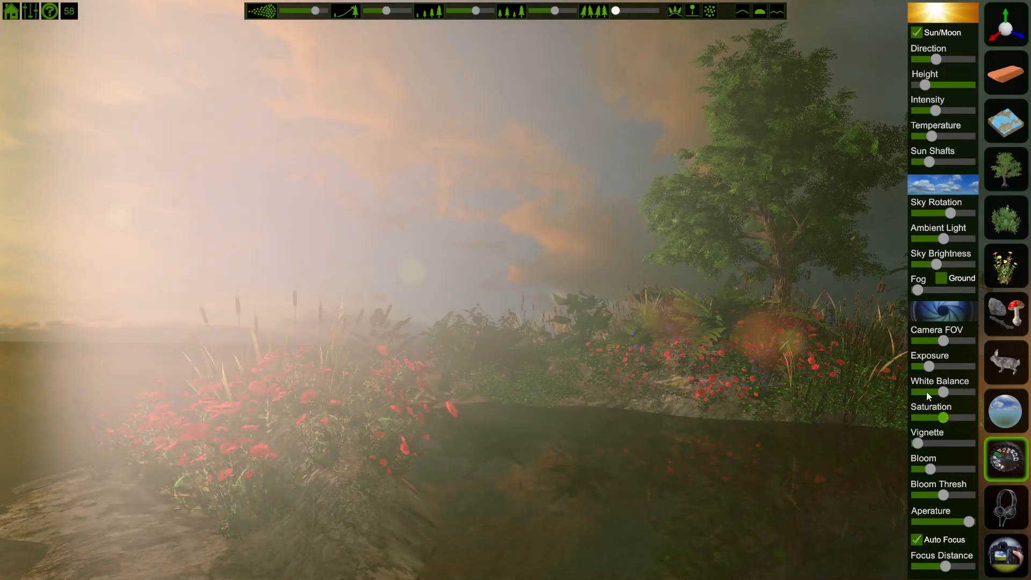
mouse_move(930, 364)
left_mouse_down()
mouse_move(917, 364)
mouse_move(934, 367)
left_mouse_up()
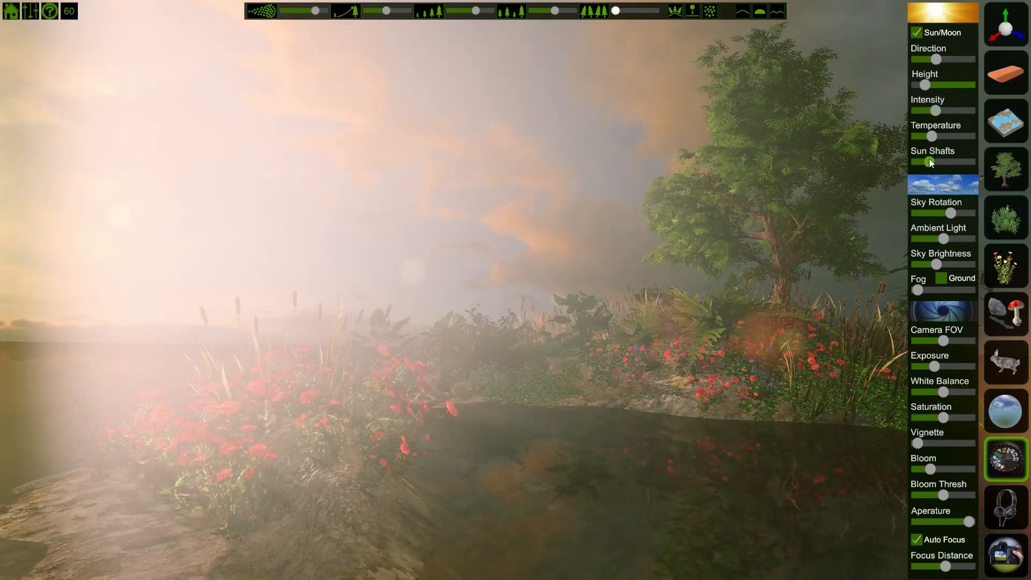
Step: Lower the sun shafts, adjust intensity and sky brightness, and raise the exposure slightly
left_click_drag(929, 160, 925, 166)
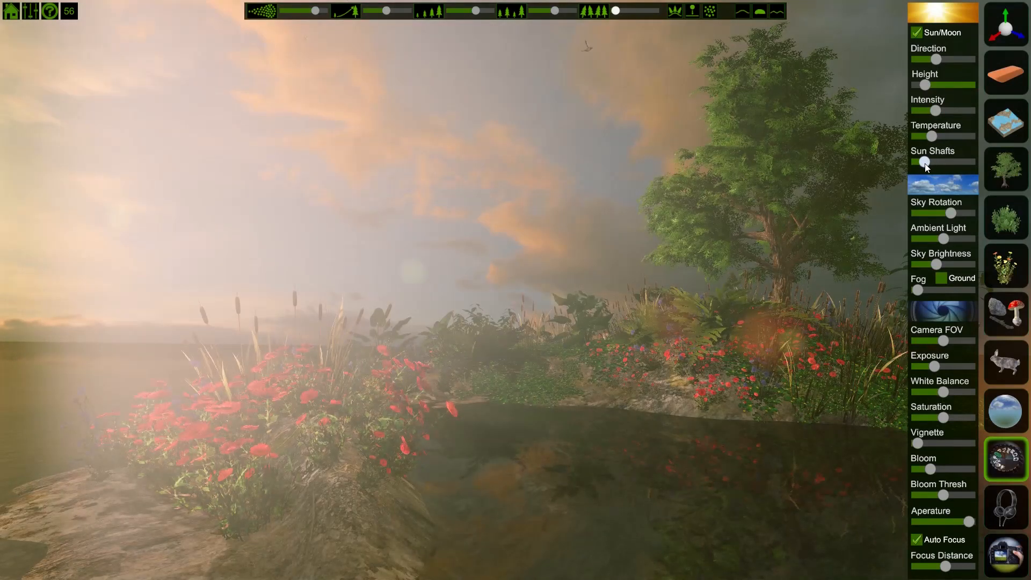
mouse_move(933, 110)
left_mouse_down()
mouse_move(919, 111)
mouse_move(934, 112)
left_mouse_up()
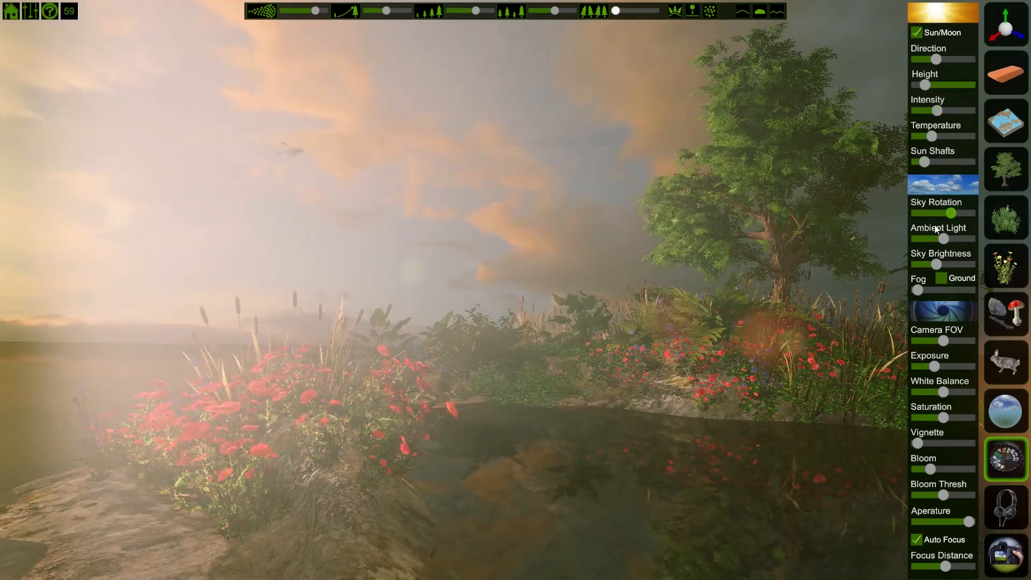
left_click_drag(943, 238, 935, 262)
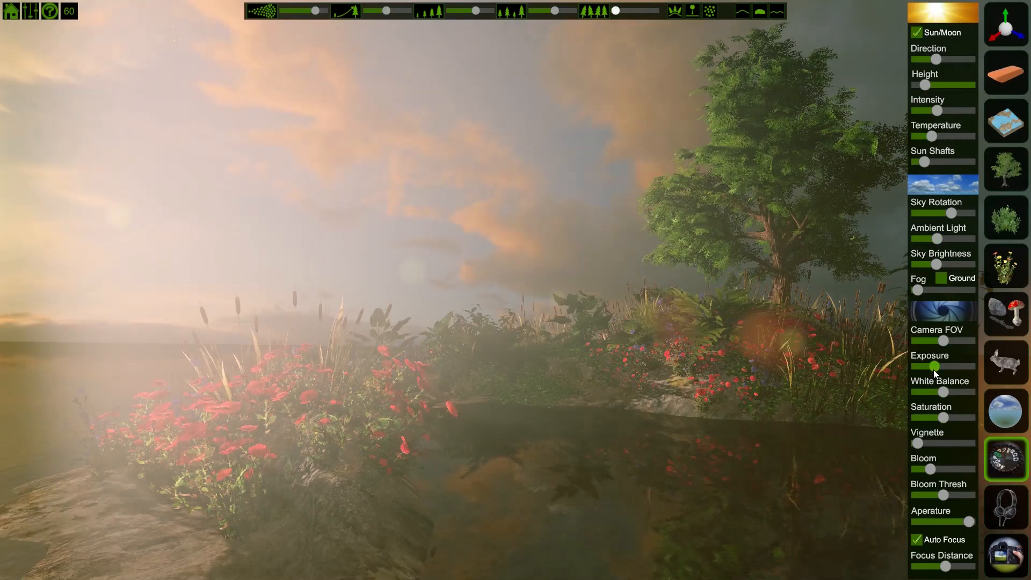
mouse_move(934, 367)
left_mouse_down()
mouse_move(971, 371)
mouse_move(939, 369)
left_mouse_up()
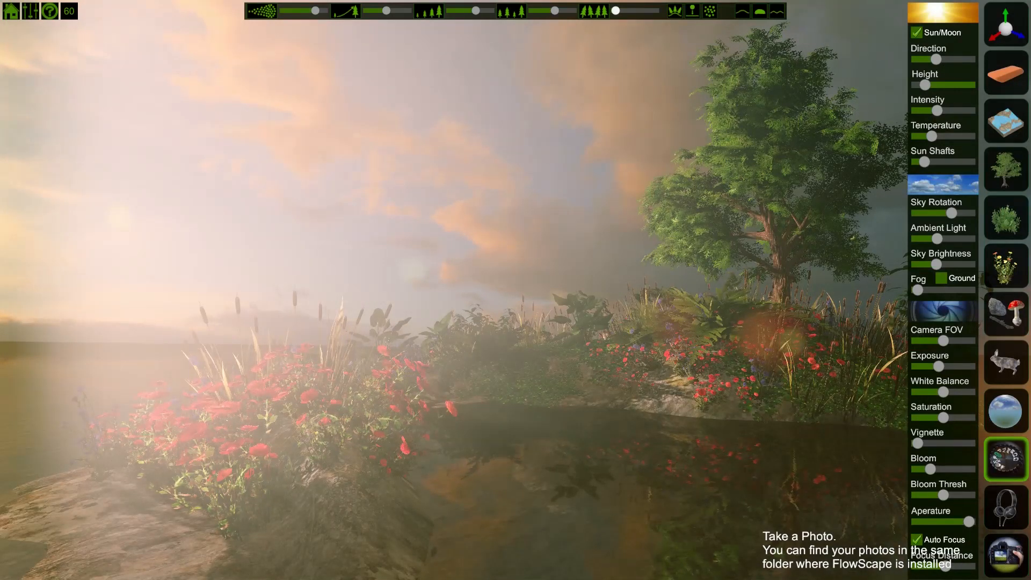
Step: Take a photo of the scene and hide the interface
left_click(1002, 549)
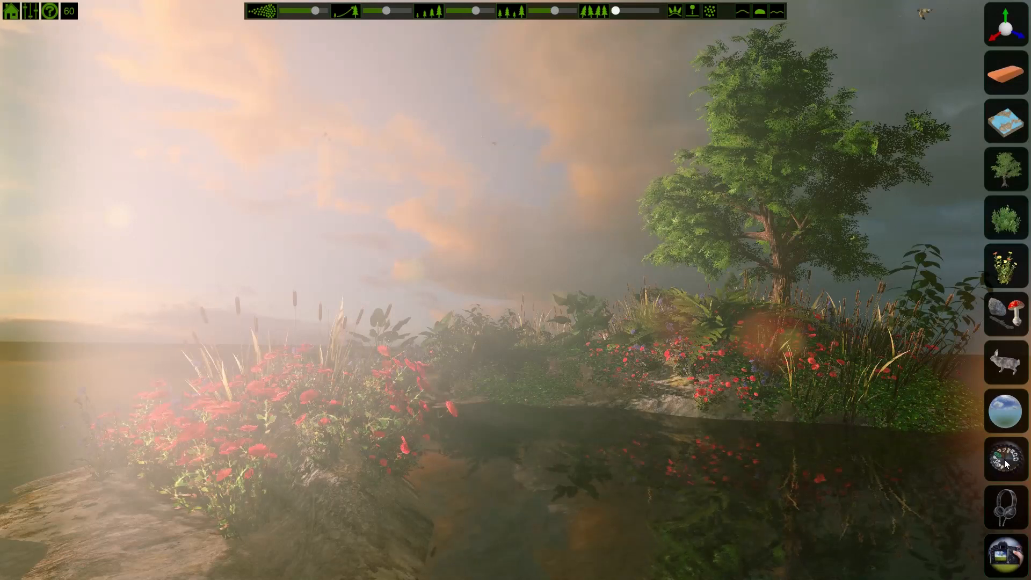
key("Tab")
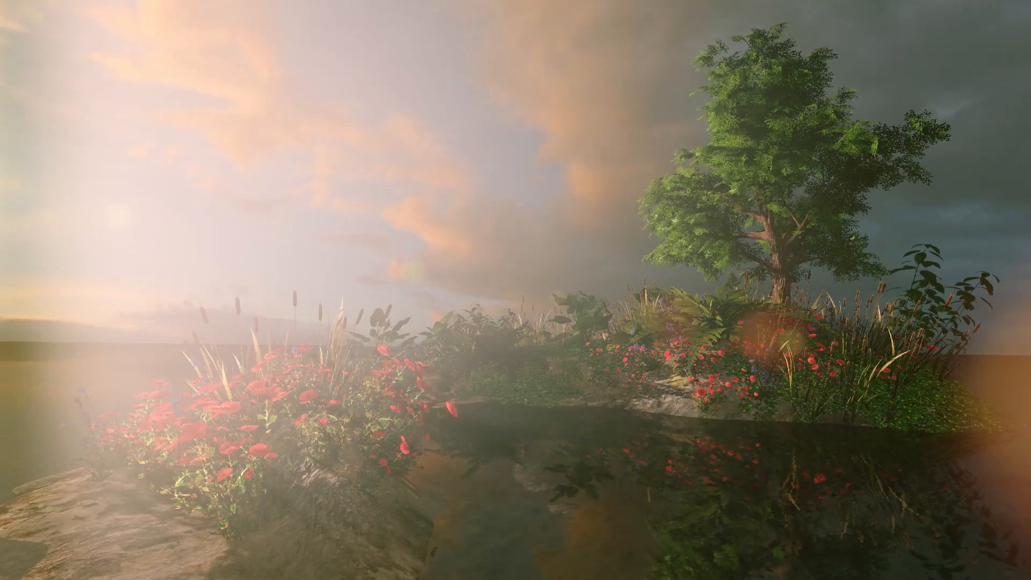
right_click_drag(548, 299, 719, 324)
right_click_drag(633, 318, 742, 284)
key("a")
key("e")
key("s")
key("q")
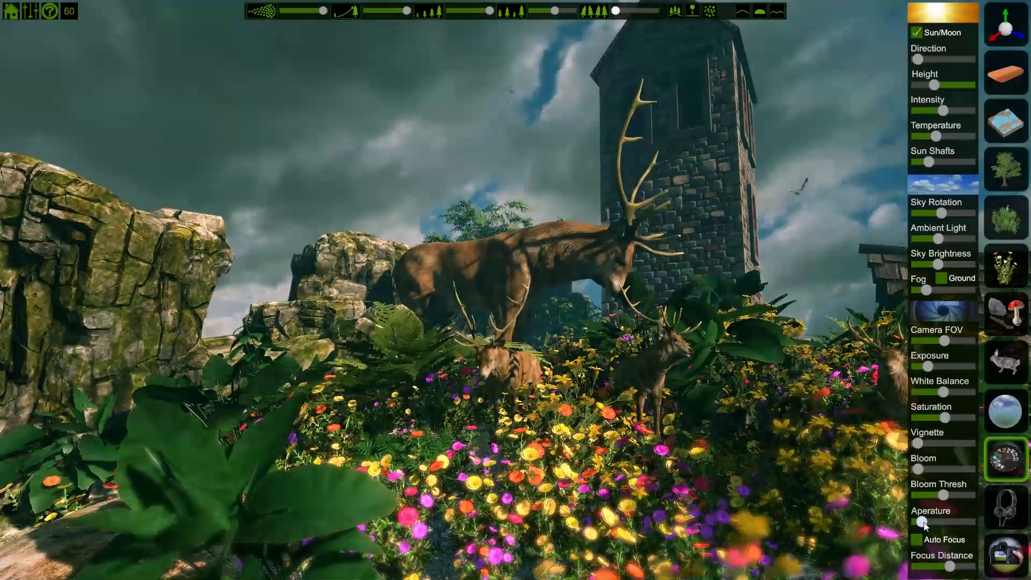
Step: Lower the aperture, adjust the focus distance and increase the vignette in the deer scene
left_click_drag(931, 523, 920, 523)
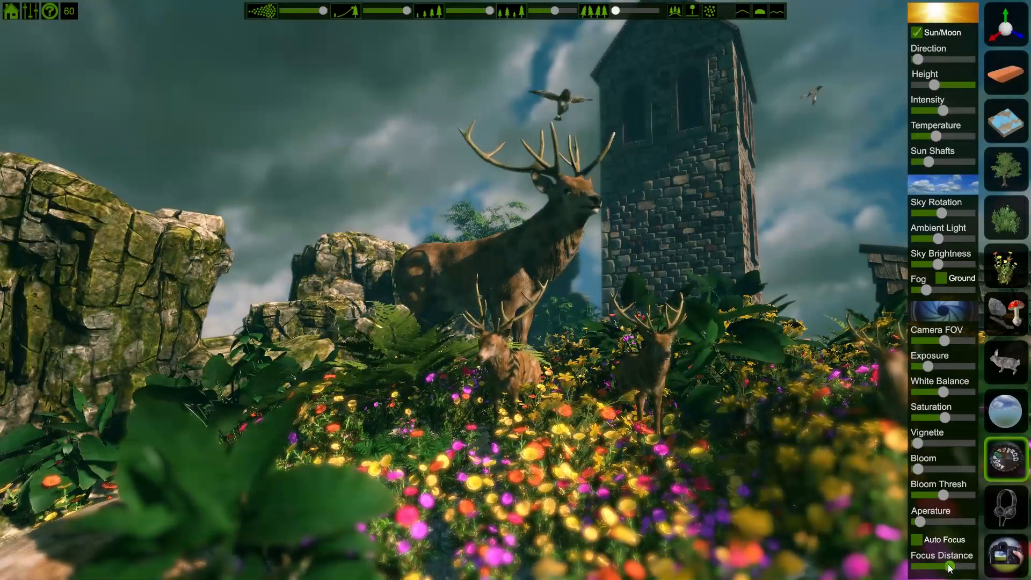
left_click_drag(946, 570, 956, 565)
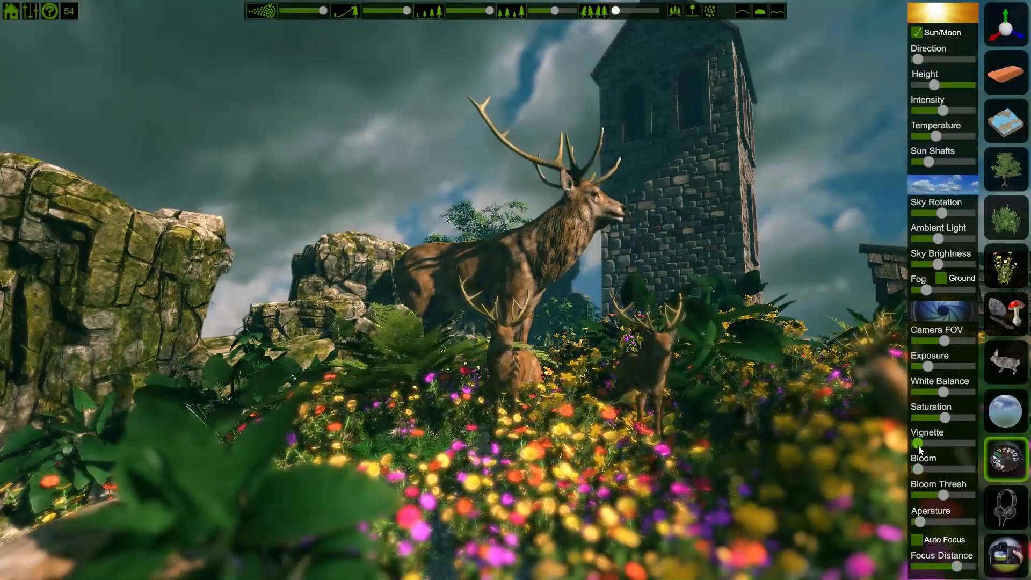
left_click_drag(917, 443, 957, 444)
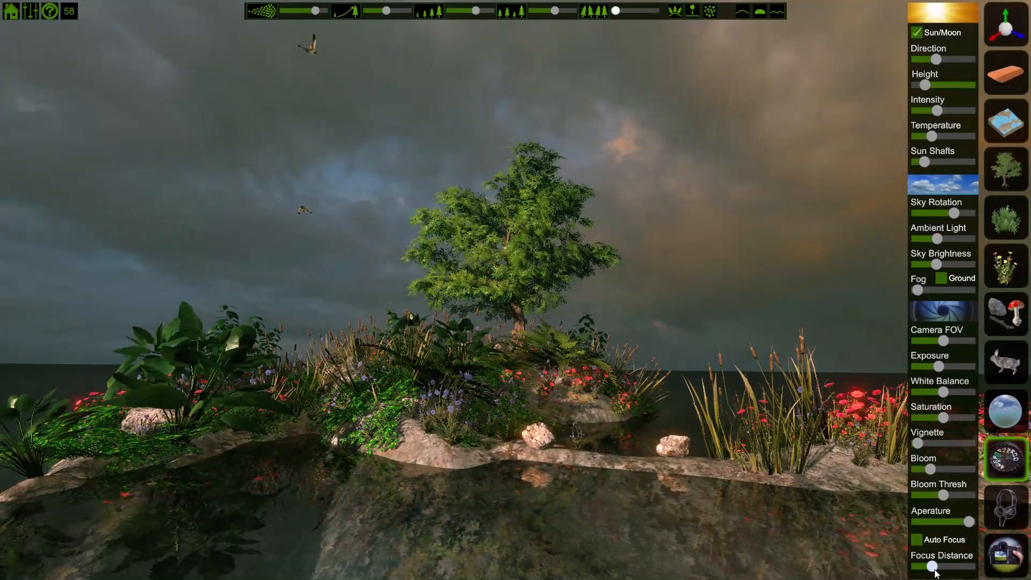
left_click(934, 569)
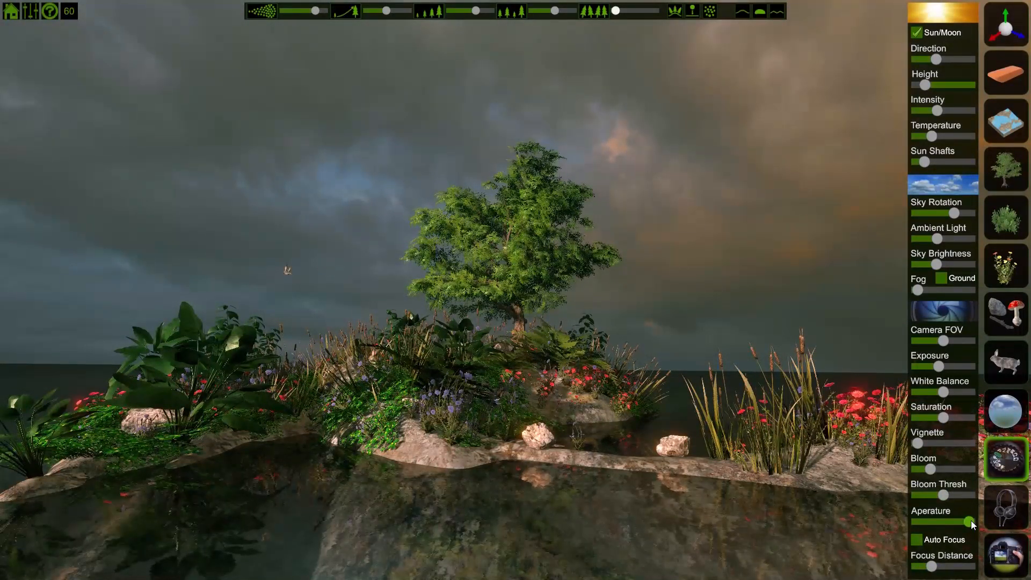
Step: Lower the aperture to blur the background and adjust the focus distance on the island
left_click_drag(946, 519, 923, 520)
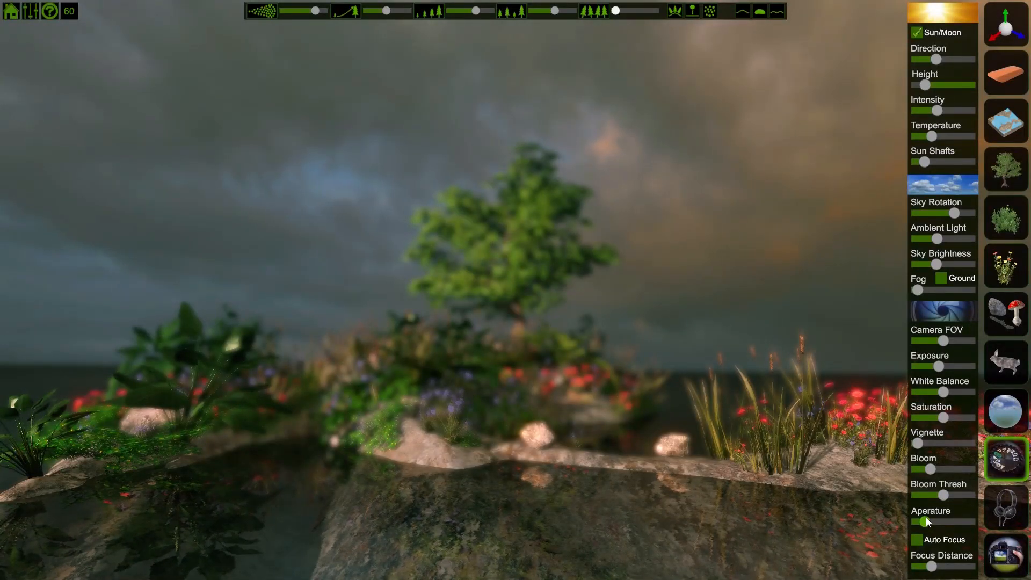
left_click_drag(924, 520, 994, 530)
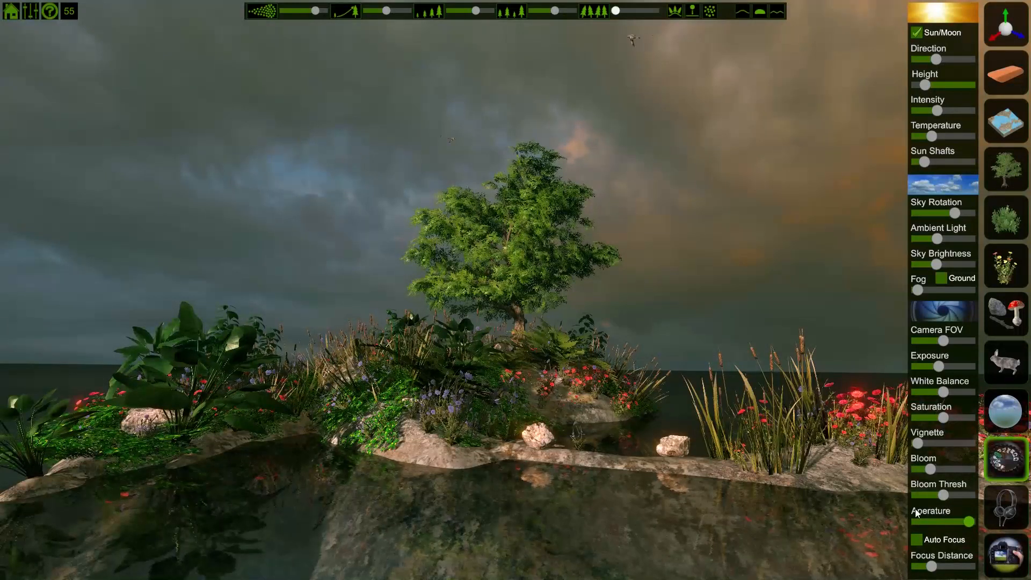
left_click_drag(967, 521, 928, 522)
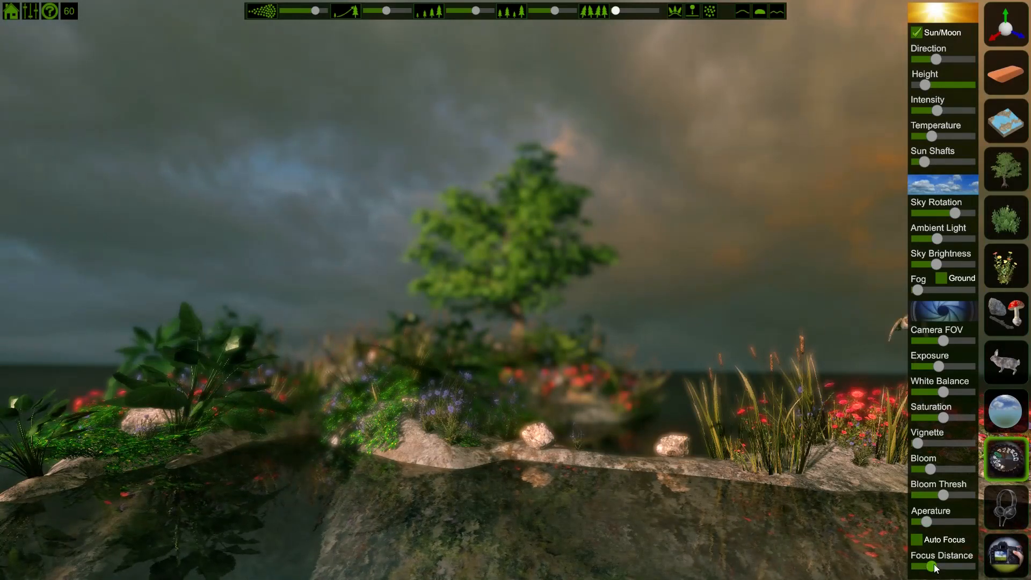
left_click_drag(938, 567, 944, 567)
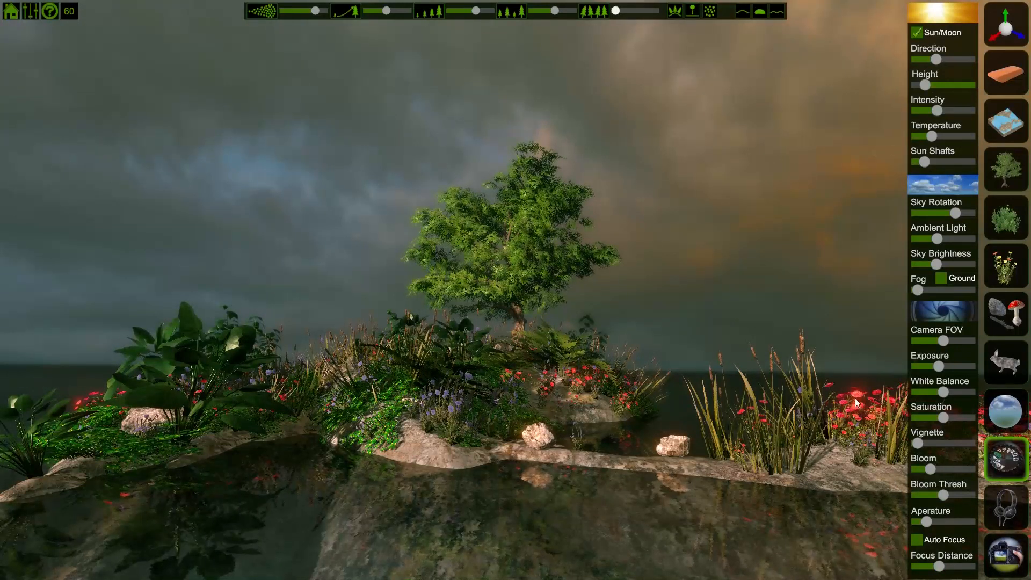
Step: Raise the bloom to maximum and toggle the interface off and on to preview
left_click_drag(928, 471, 967, 471)
key("Tab")
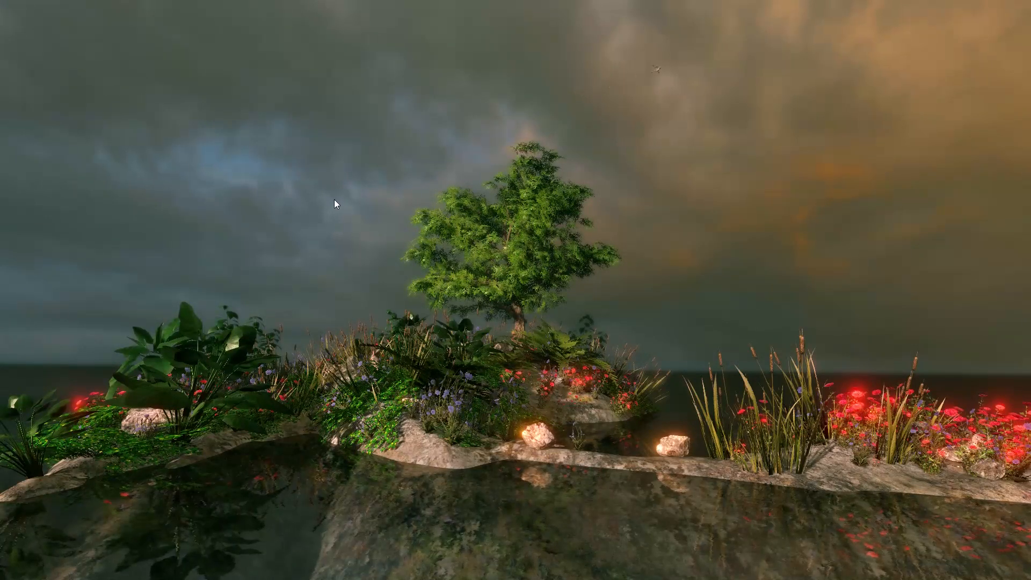
key("Tab")
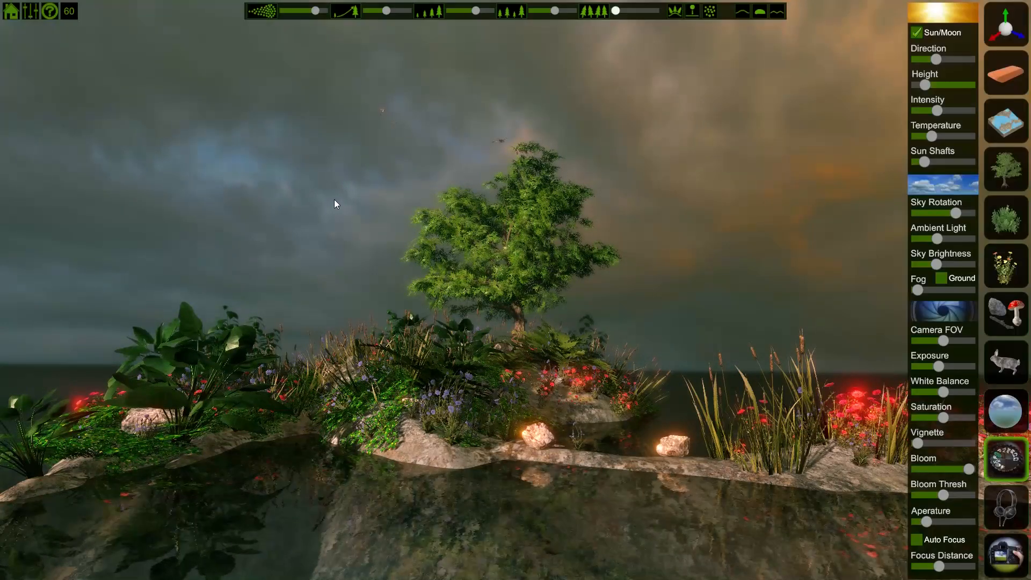
Step: Start a new landscape and choose to stay with the generated island
left_click(10, 10)
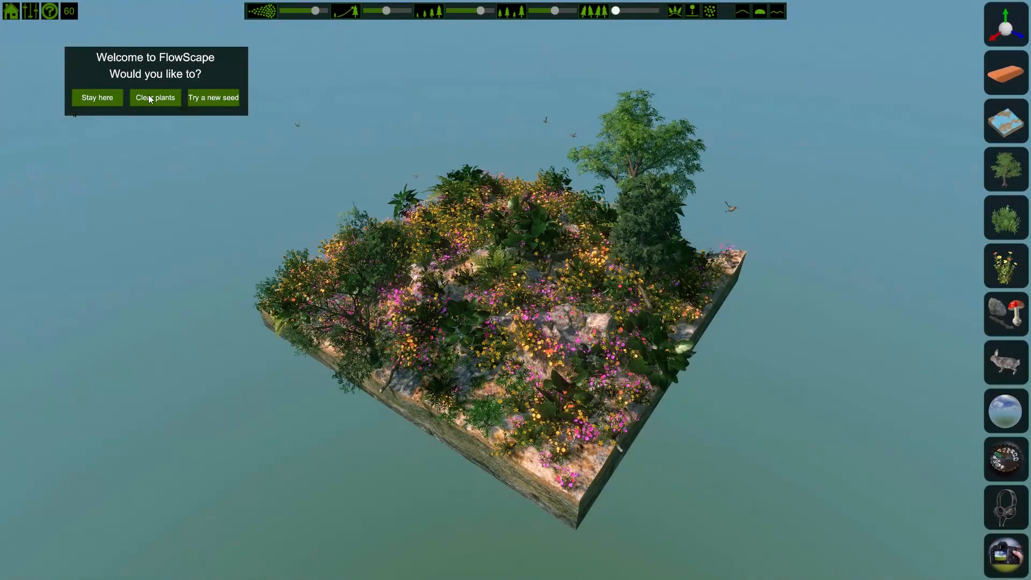
left_click(113, 98)
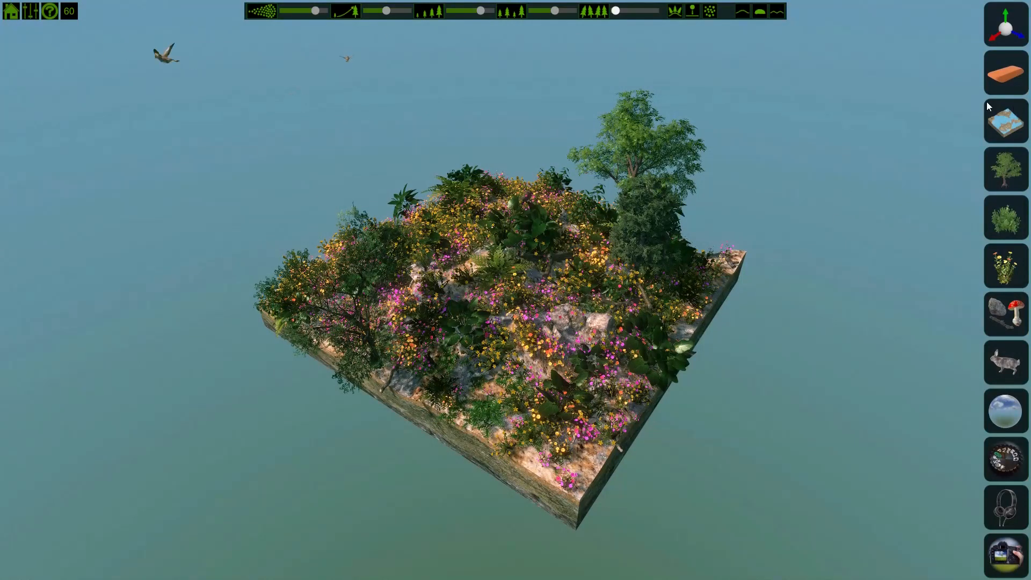
Step: Open the ambient sound panel, then view the main menu and the keyboard shortcuts help
left_click(1017, 501)
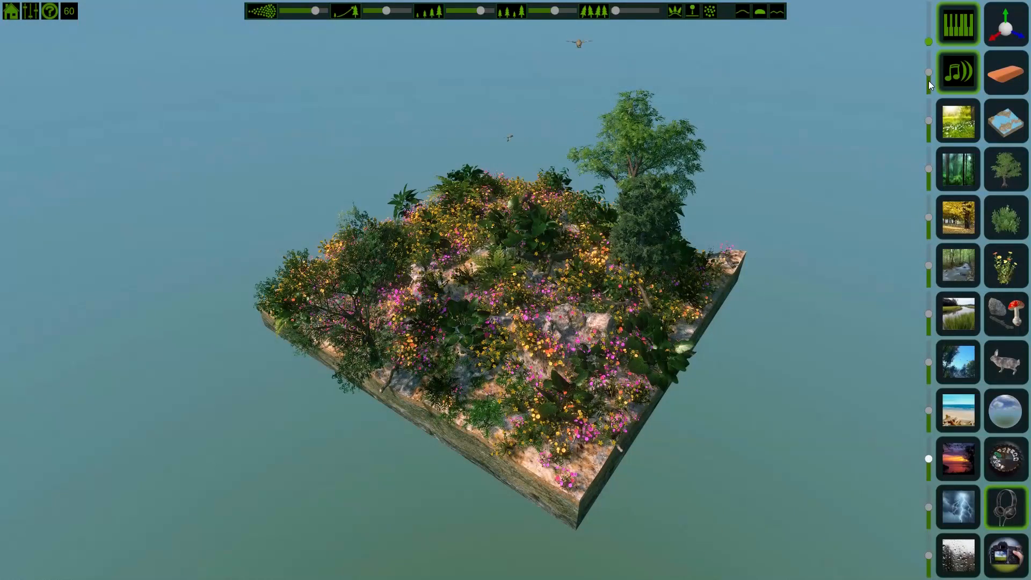
left_click(12, 12)
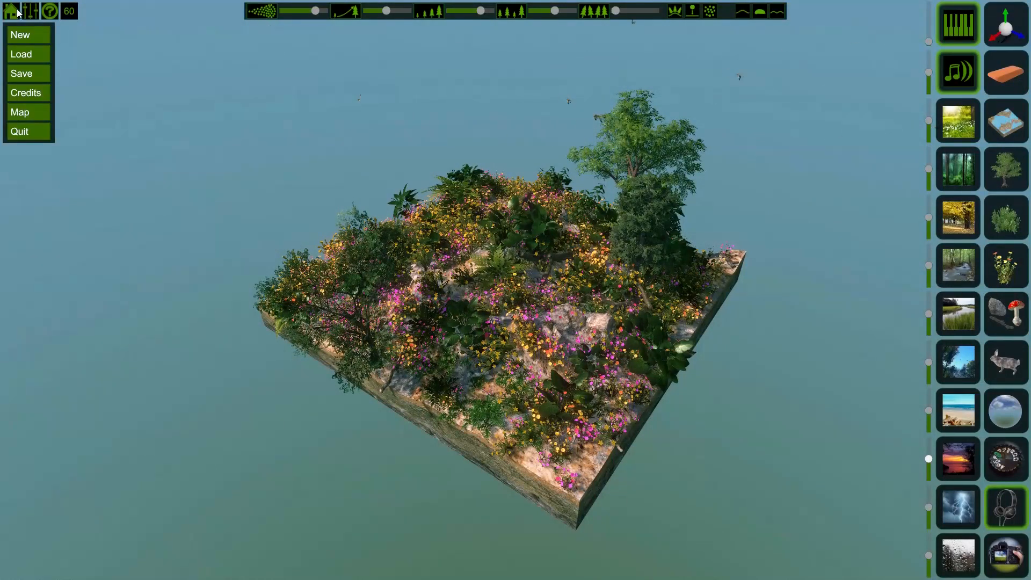
left_click(54, 15)
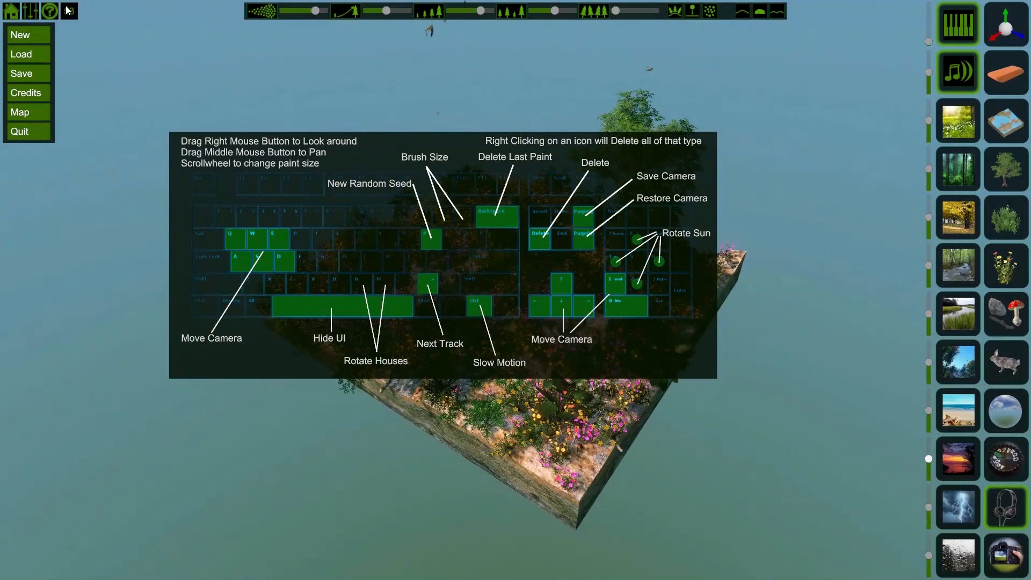
left_click(19, 15)
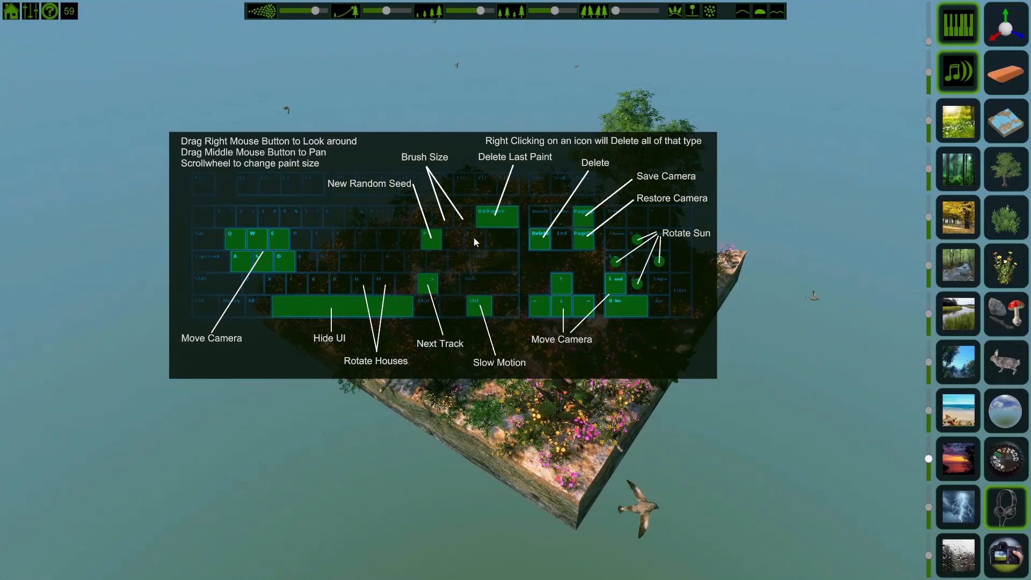
left_click(50, 10)
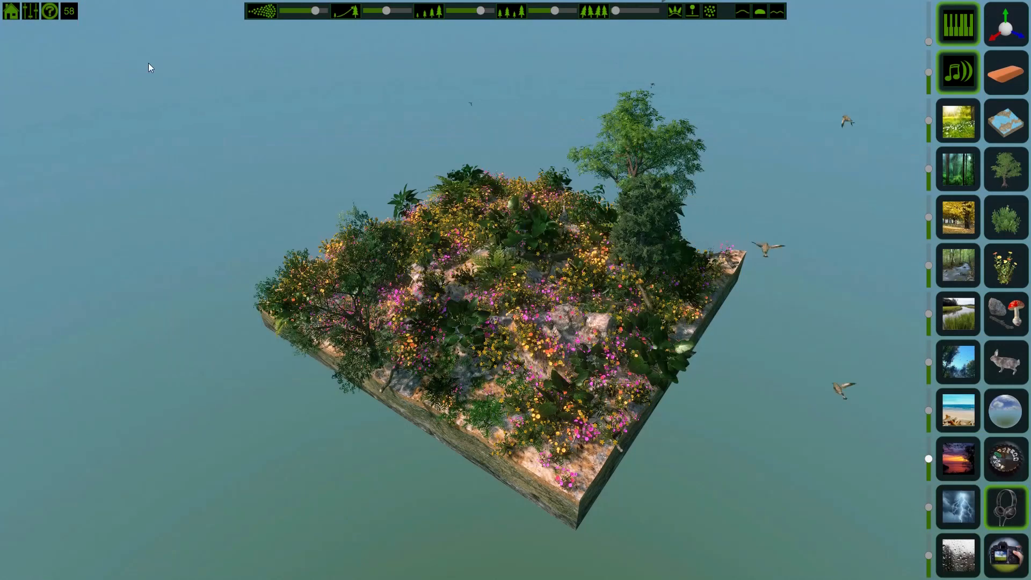
Step: Pick a building, cycle through its variants and place a stone tower at the island's far corner
left_click(1004, 312)
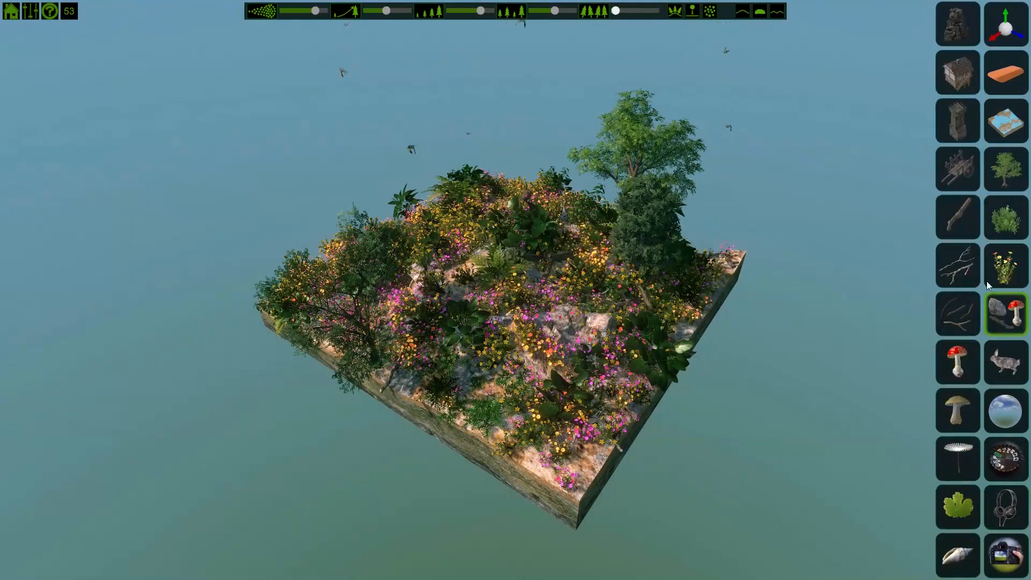
left_click(963, 73)
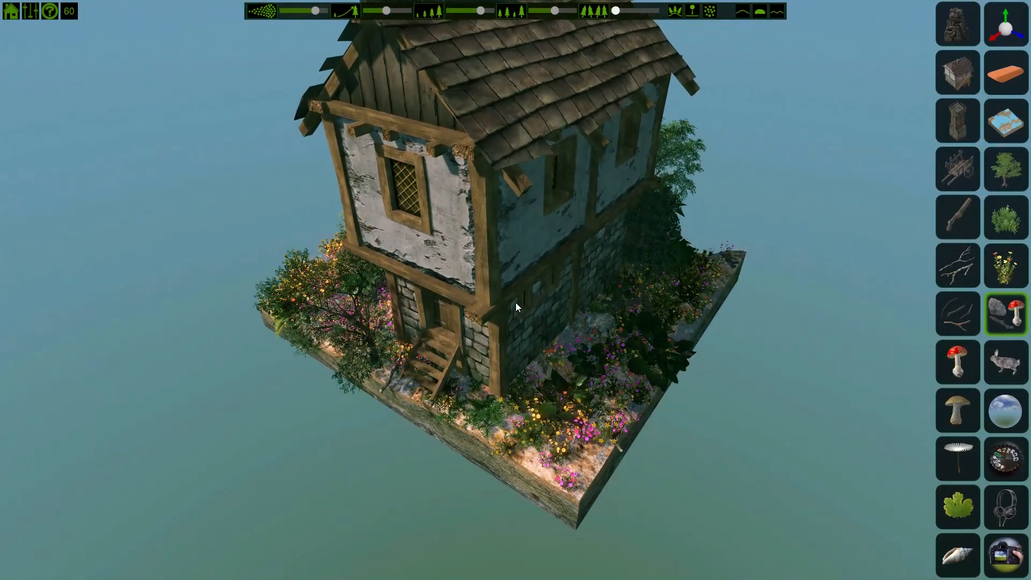
key("space")
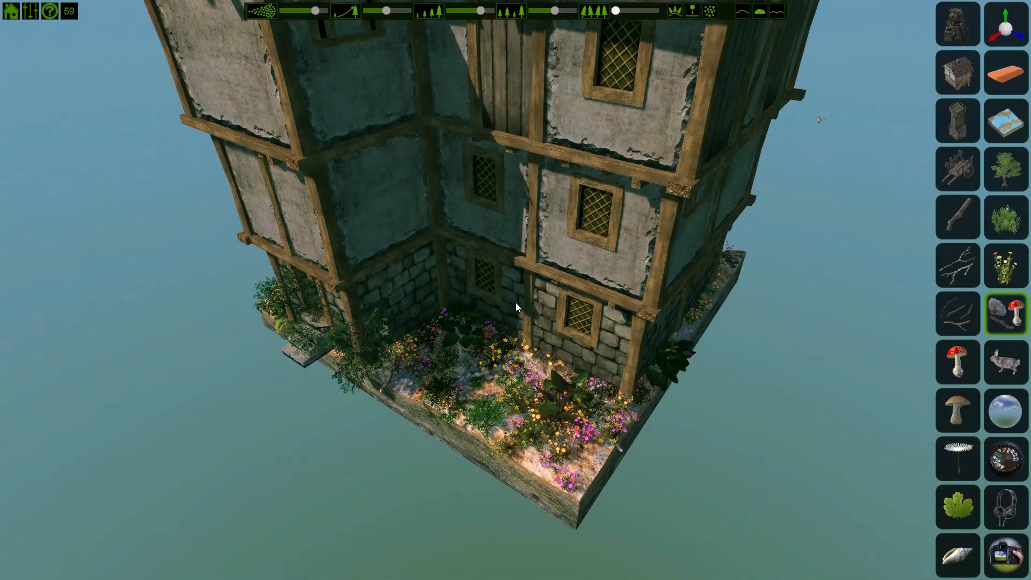
key("space")
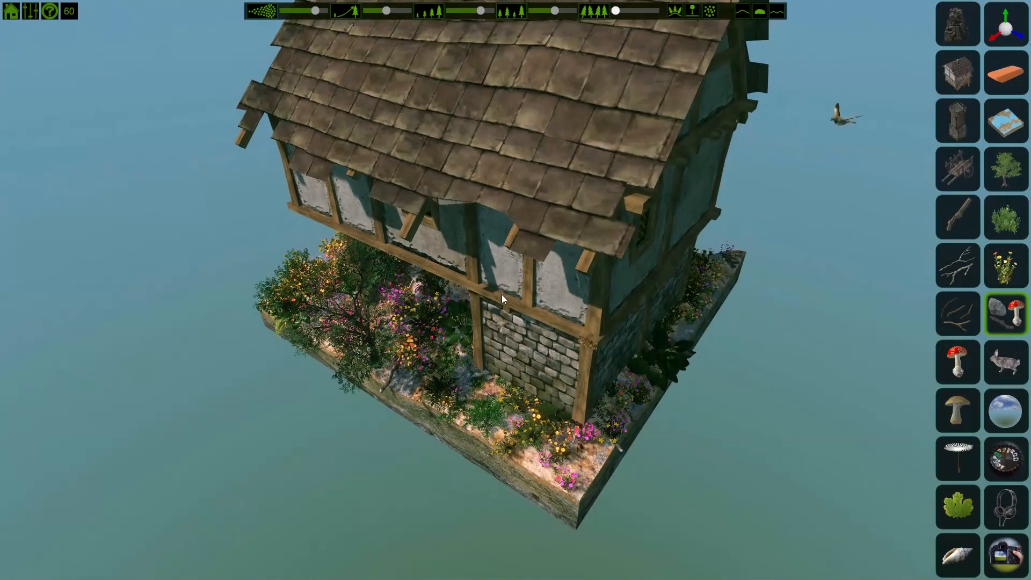
key("space")
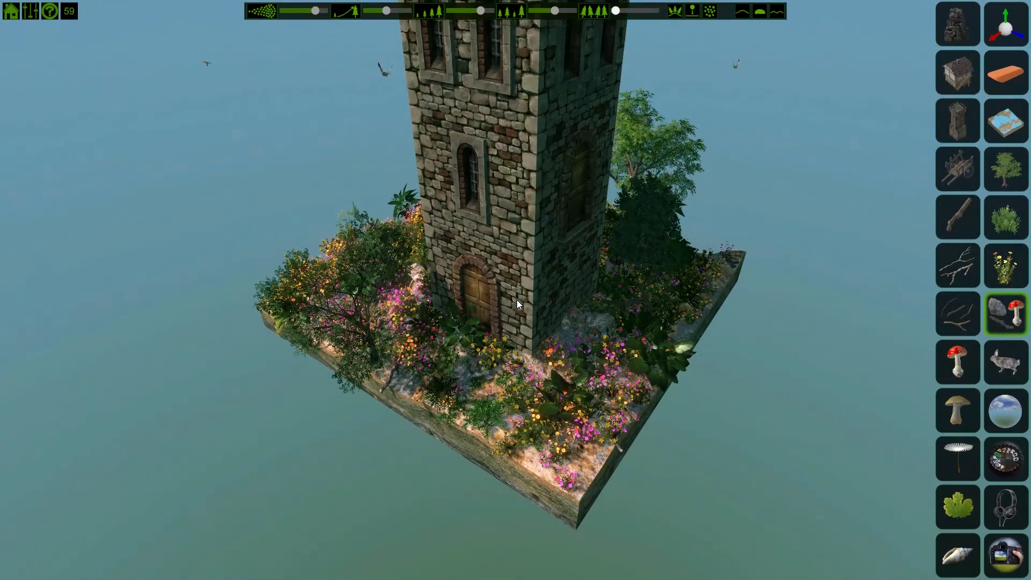
left_click_drag(516, 299, 624, 276)
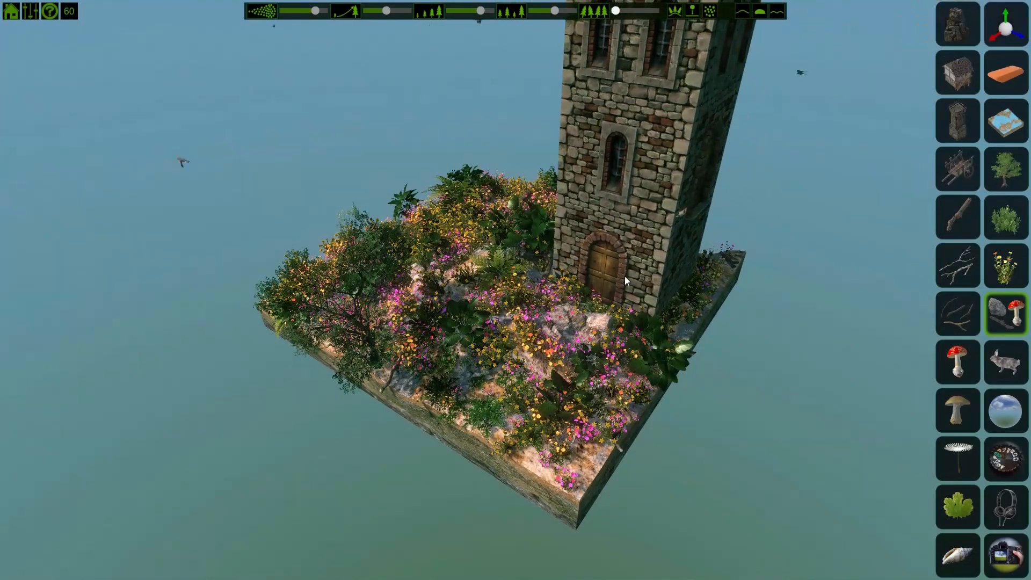
left_click(624, 276)
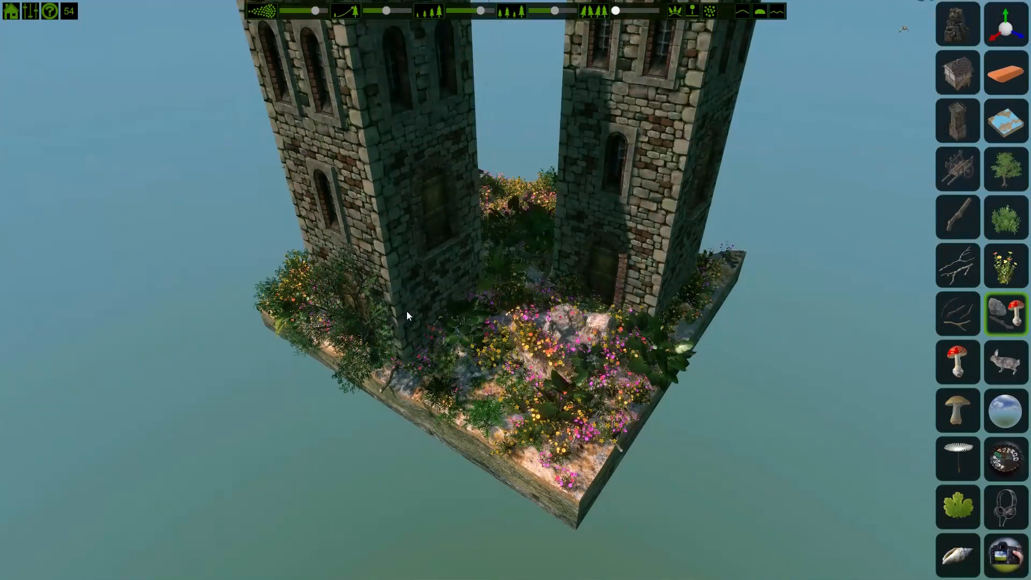
Step: Cycle through building variants and place a roofed building beside the tower, then close the objects panel
key("space")
key("space")
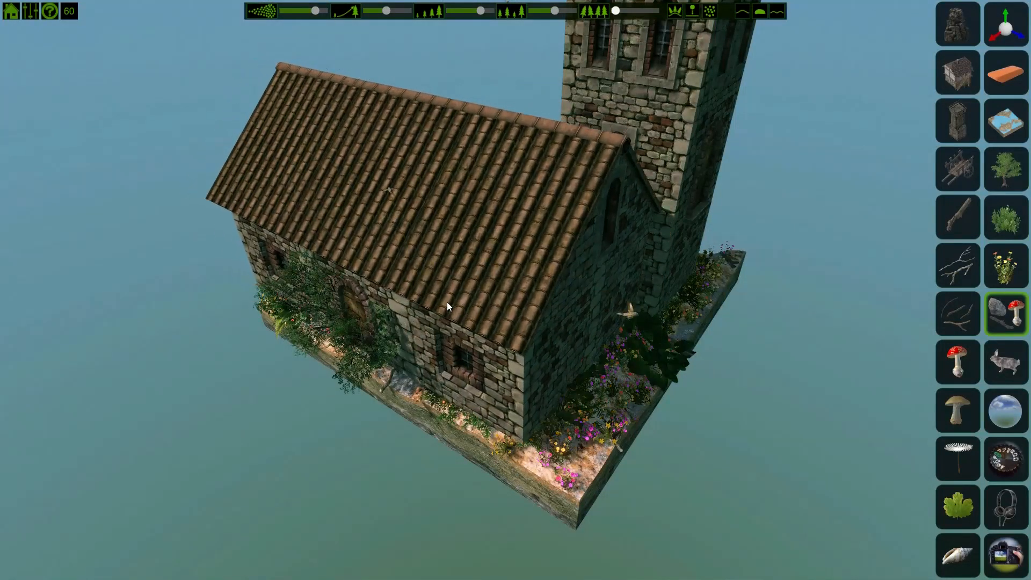
key("space")
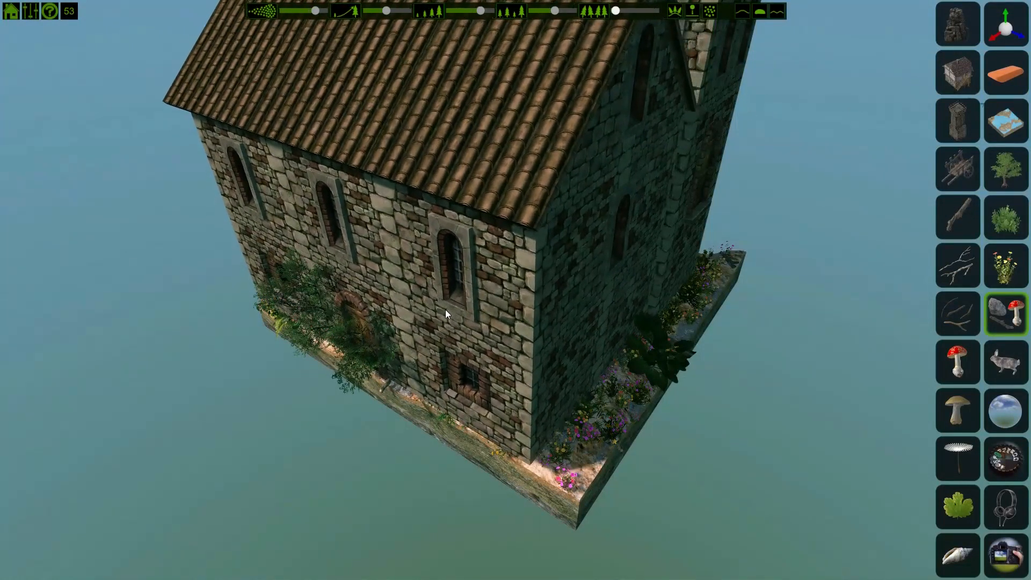
key("space")
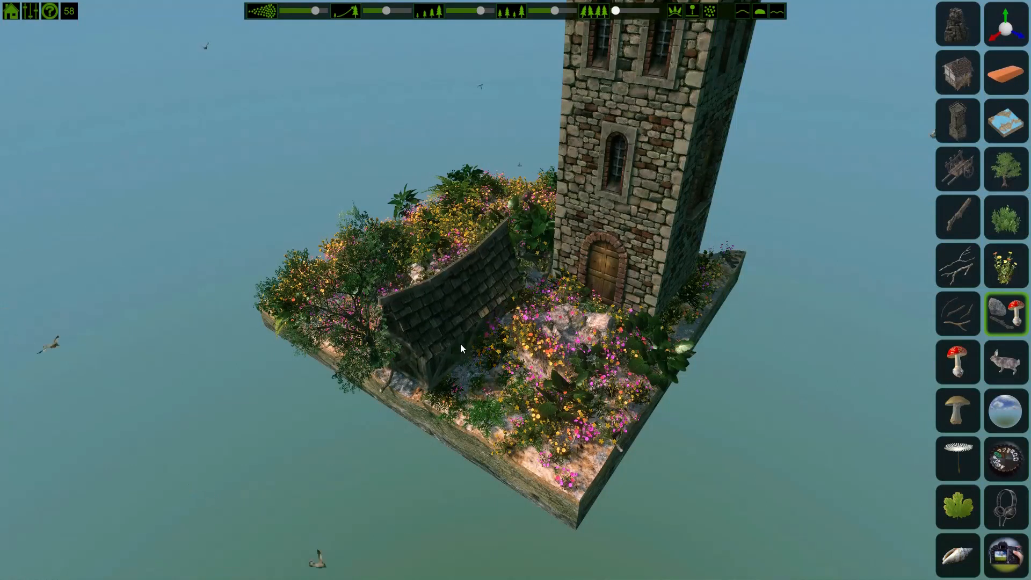
left_click(463, 348)
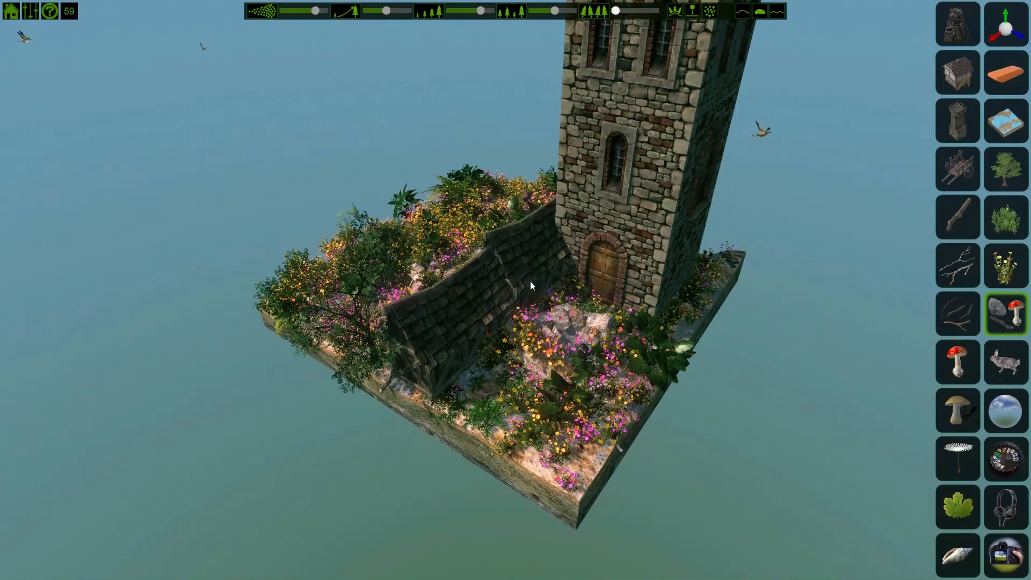
left_click(1012, 316)
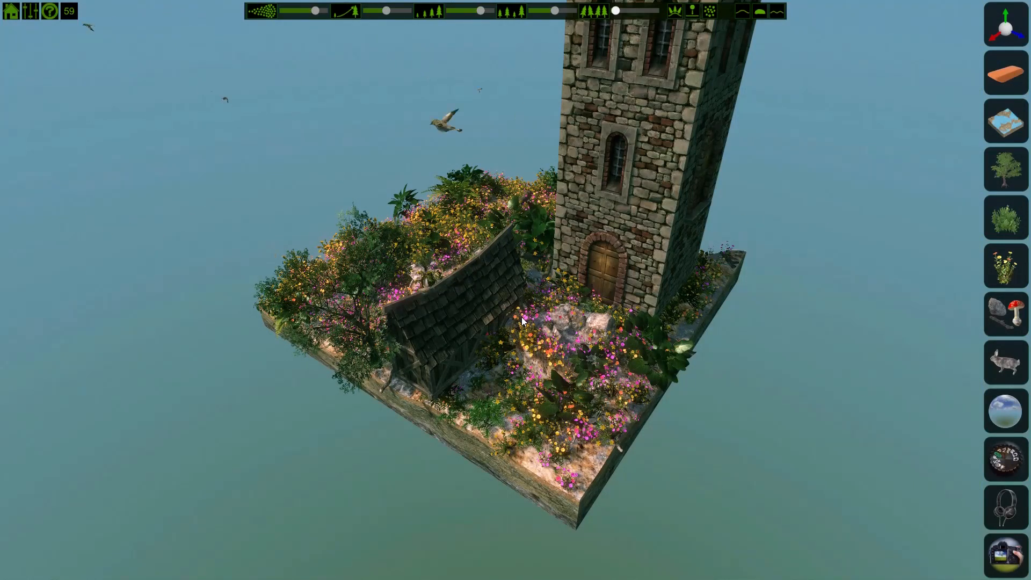
Step: Open the Map Maker and enable the orthographic top-down view
left_click(12, 12)
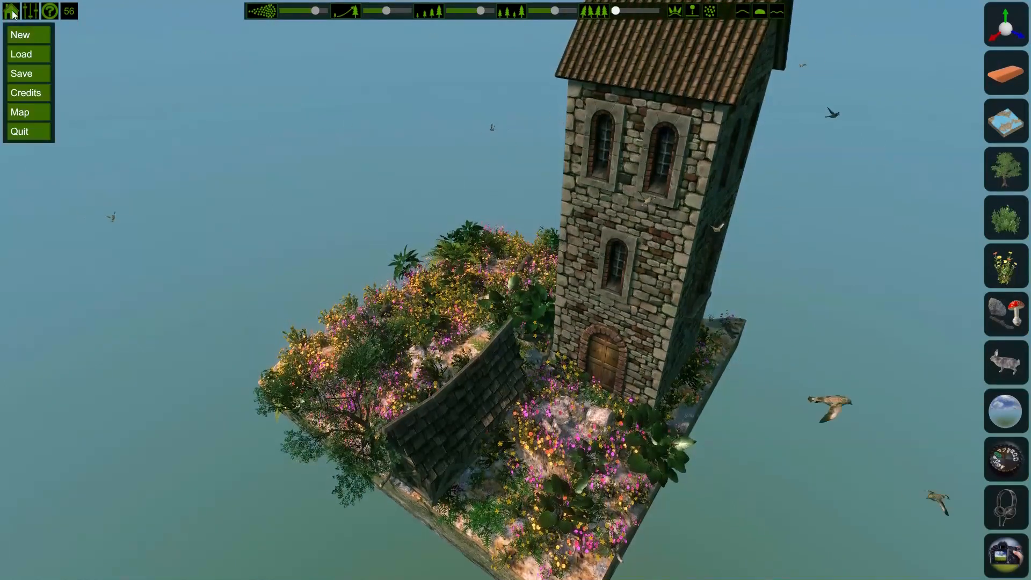
left_click(21, 112)
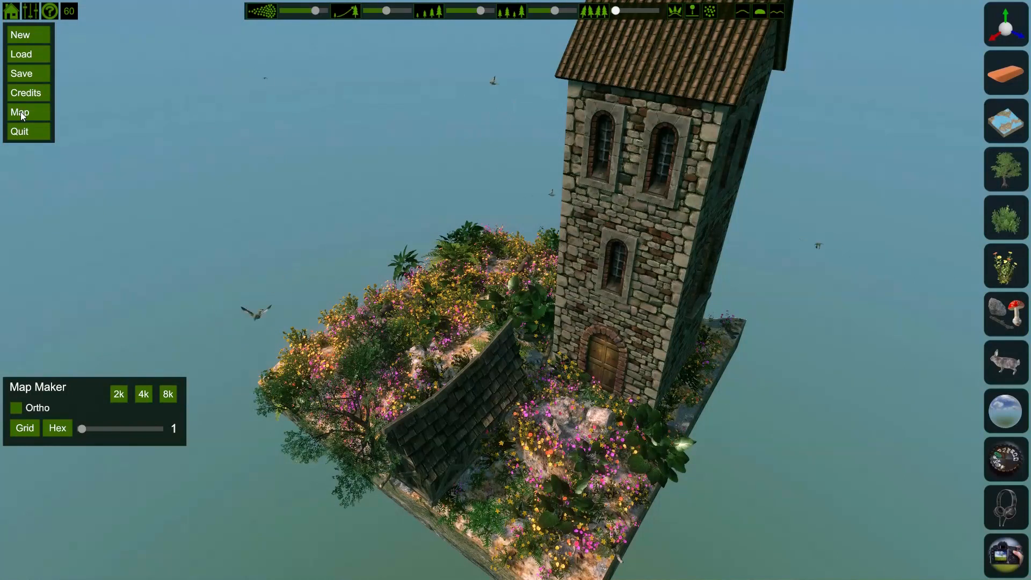
left_click(15, 408)
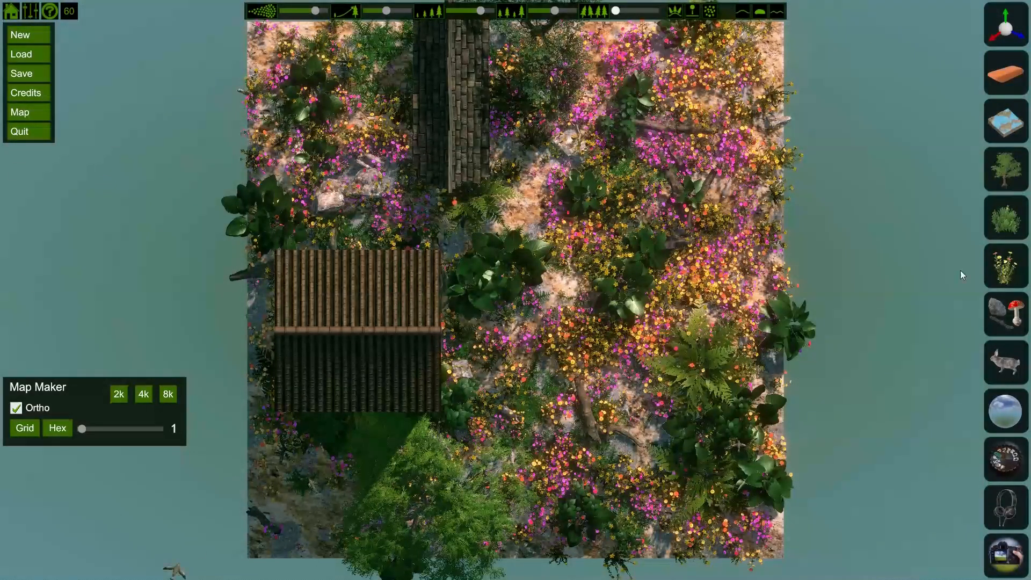
Step: Select the stag from the animals and paint on the island's lower right area
left_click(1006, 362)
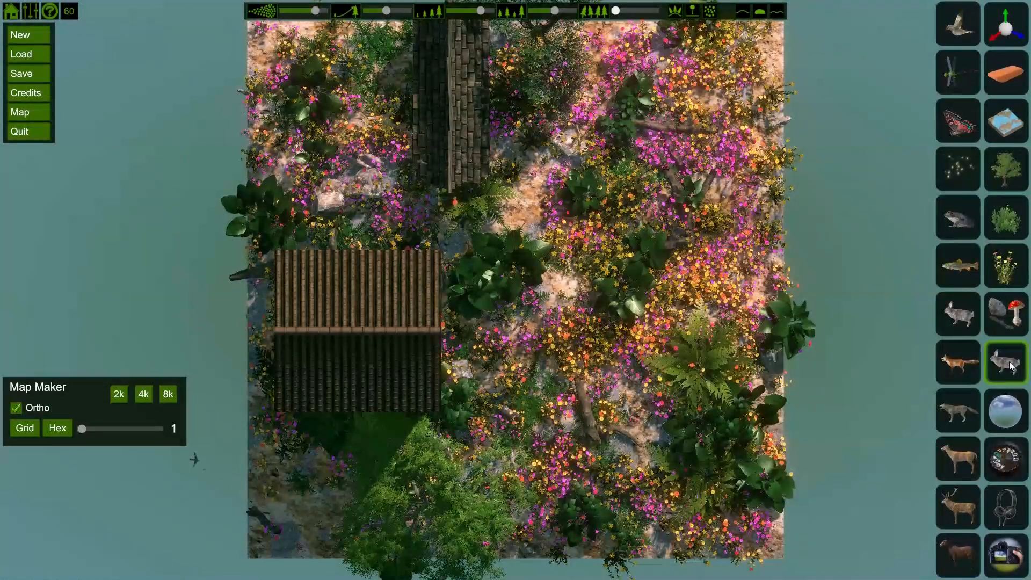
left_click(956, 516)
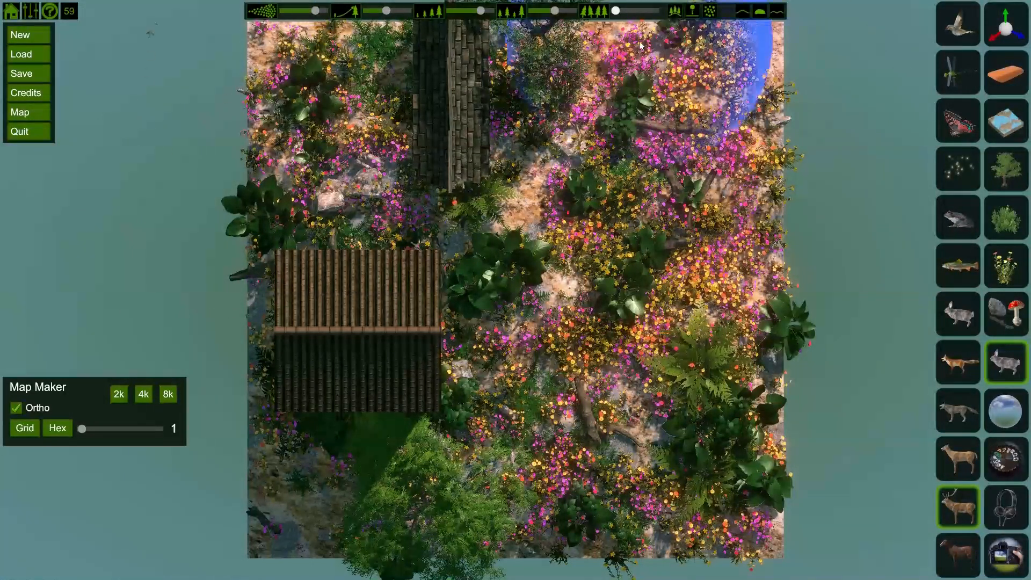
left_click(663, 431)
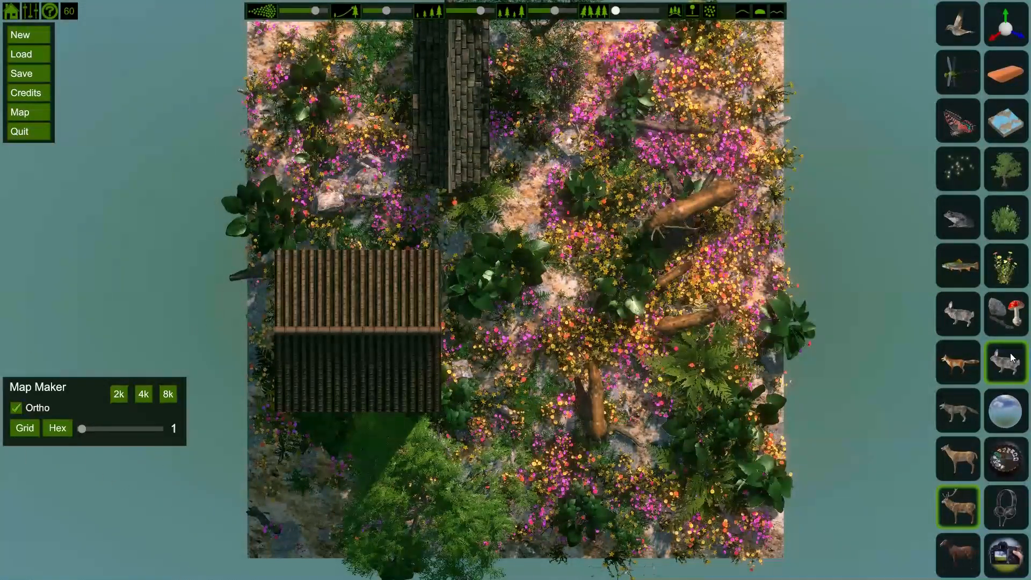
Step: Select the red mushroom, increase the brush setting and paint mushrooms across the island's upper left
left_click(1009, 321)
left_click(956, 359)
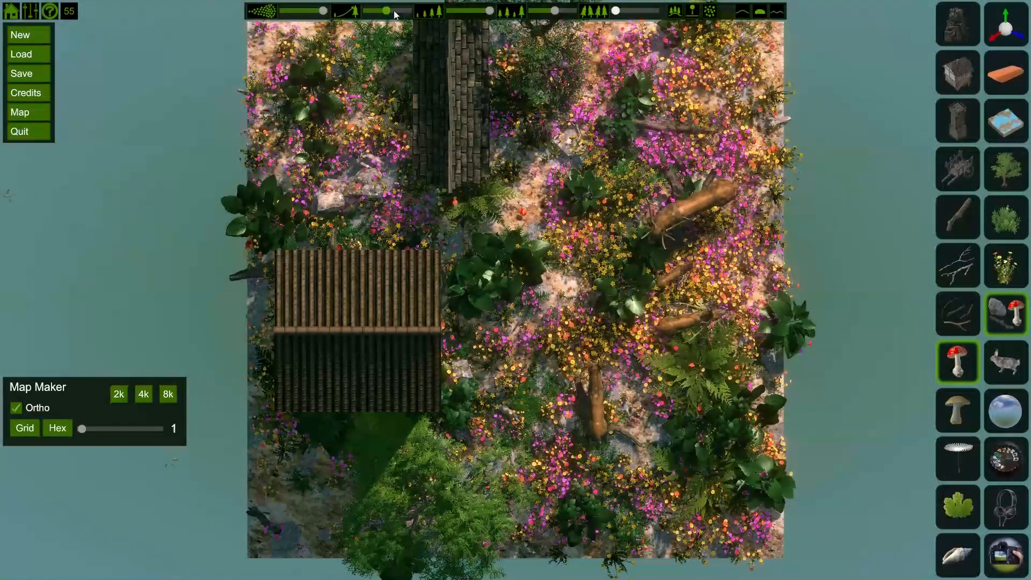
left_click_drag(387, 12, 420, 14)
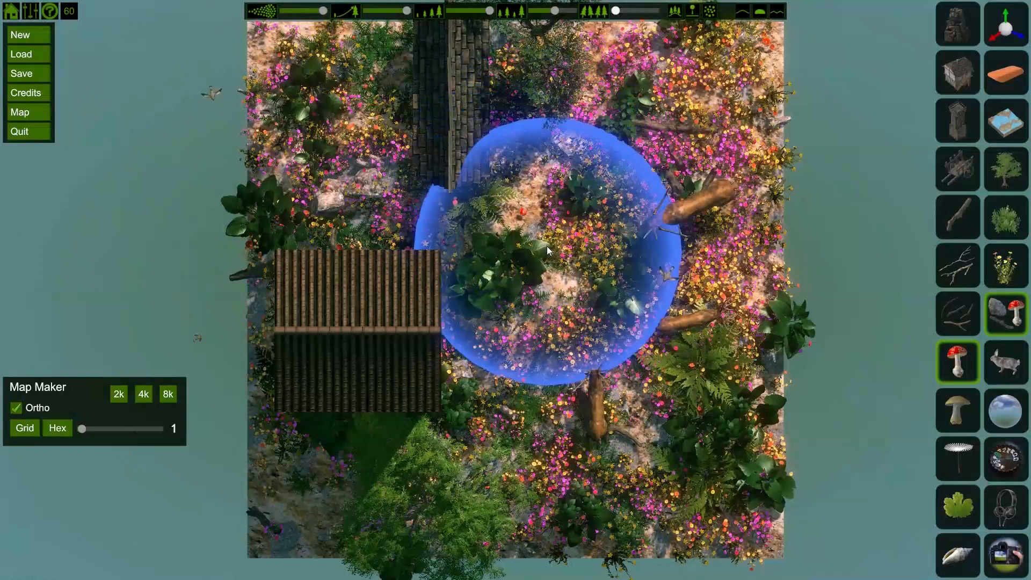
mouse_move(417, 224)
left_mouse_down()
mouse_move(315, 128)
mouse_move(348, 161)
mouse_move(382, 138)
mouse_move(369, 149)
left_mouse_up()
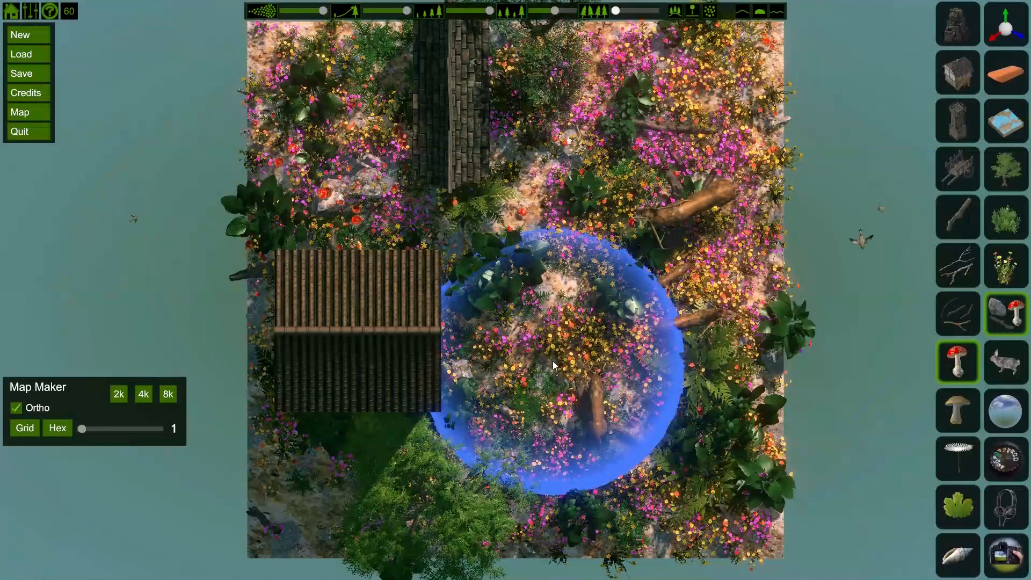
Step: Select a cliff rock, shrink the brush and paint cliffs along the island's bottom edge
left_click(960, 16)
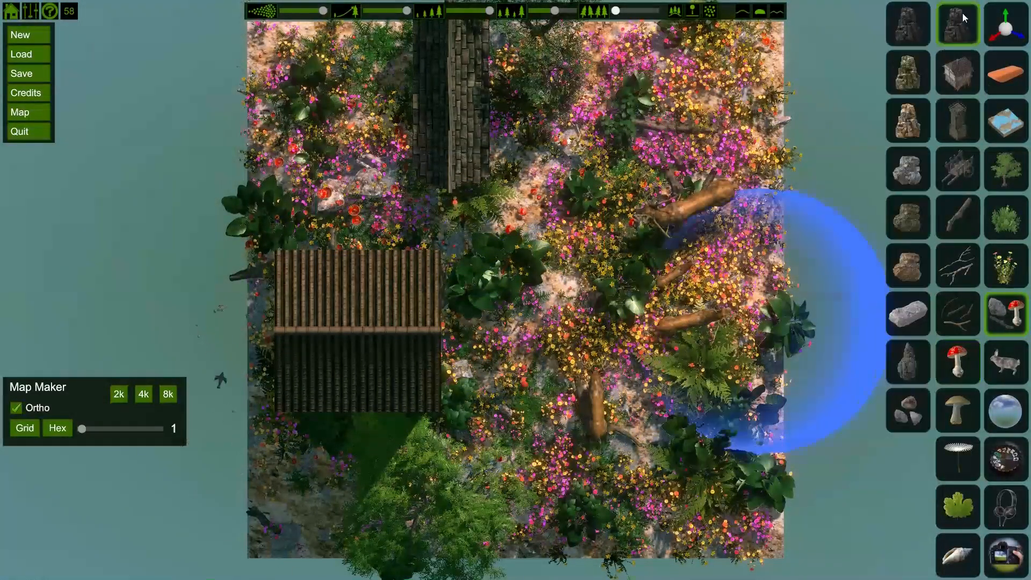
left_click(908, 68)
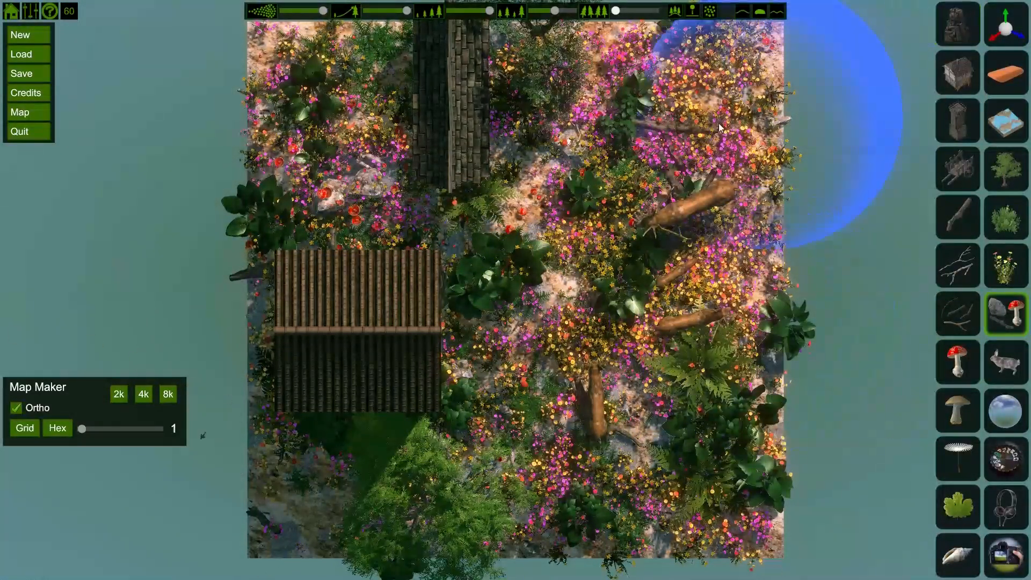
scroll(650, 404, "down", 5)
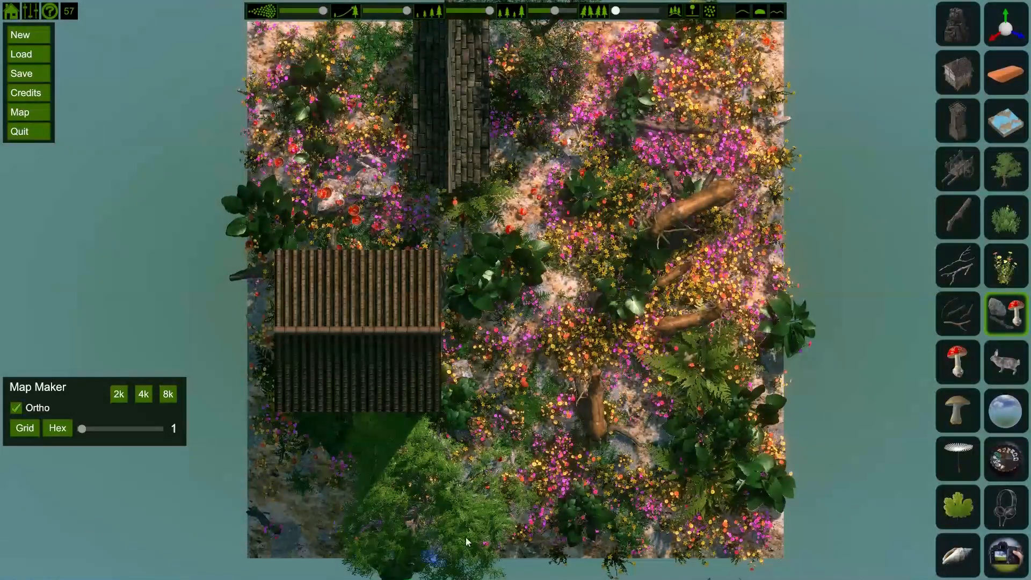
left_click_drag(630, 553, 758, 541)
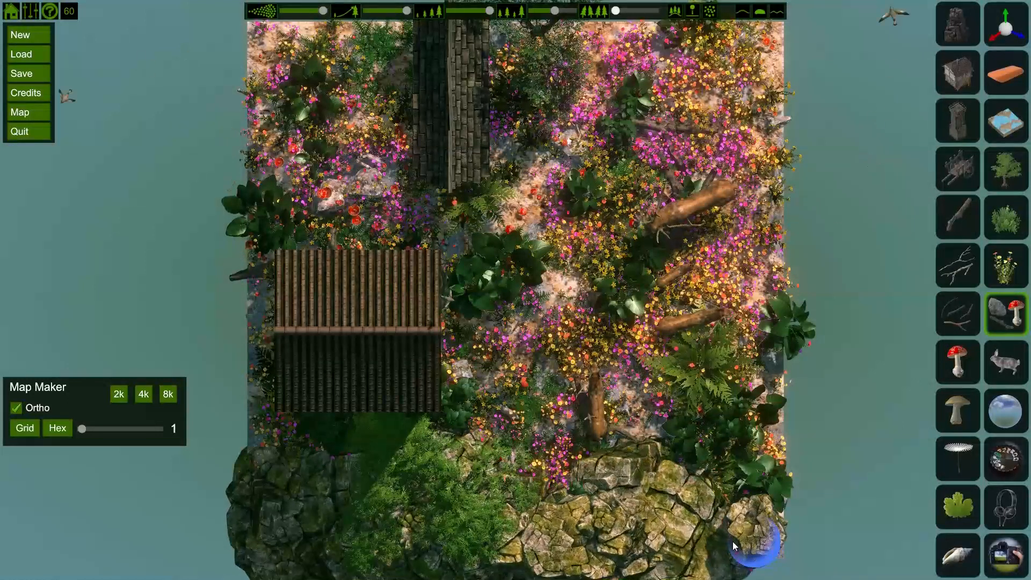
left_click(333, 529)
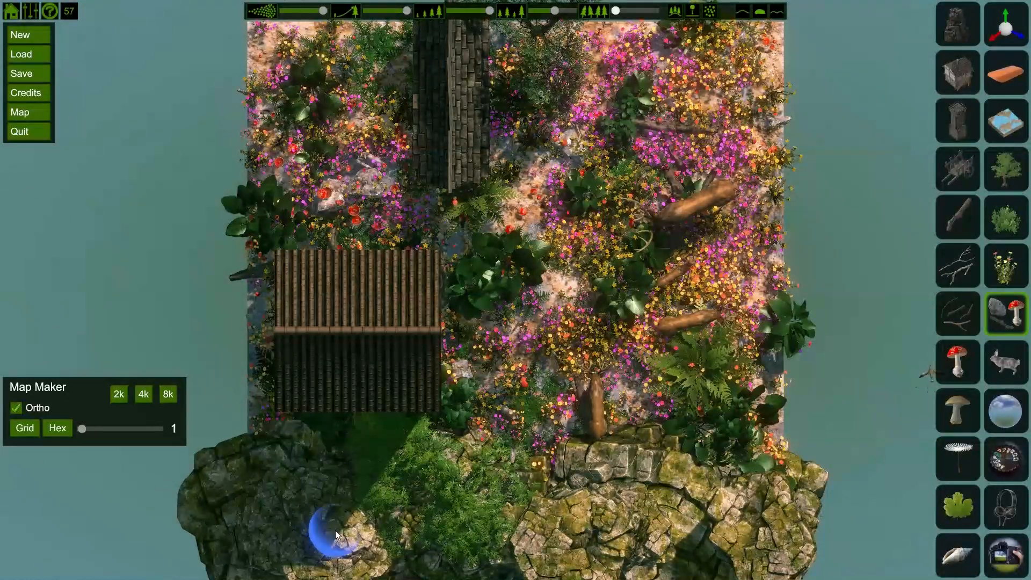
Step: Close the objects panel and apply the Hex grid overlay to the map view
left_click(1016, 311)
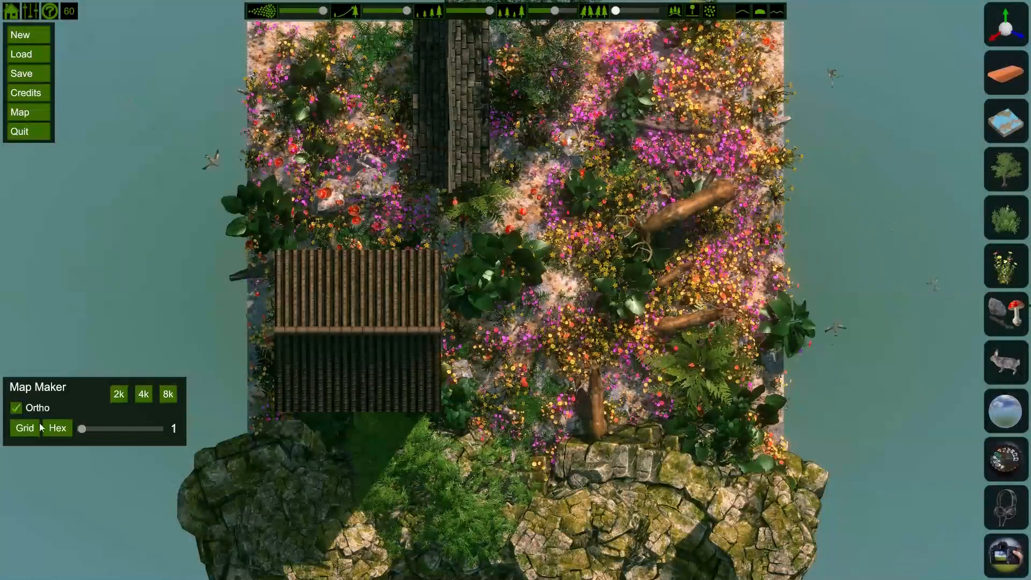
left_click(58, 428)
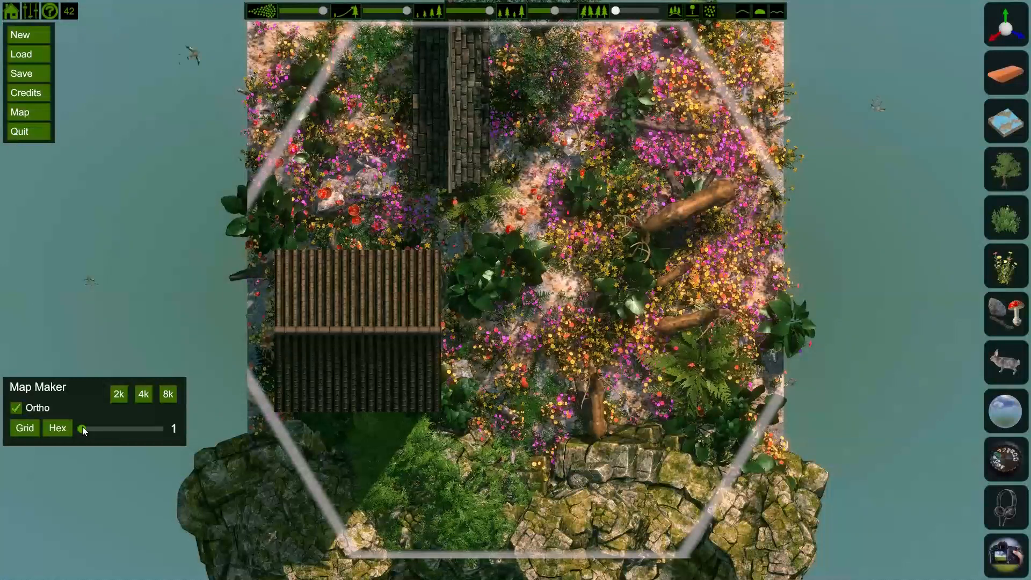
Step: Set the map grid size to 11 and toggle the Grid and Hex overlays, ending with only the hex grid shown
left_click_drag(82, 428, 116, 427)
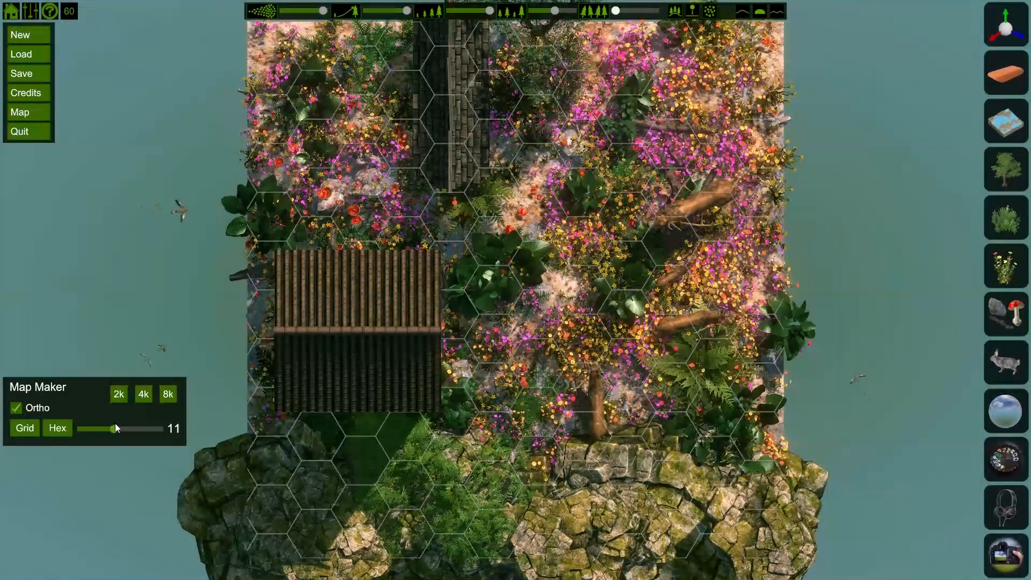
left_click(26, 428)
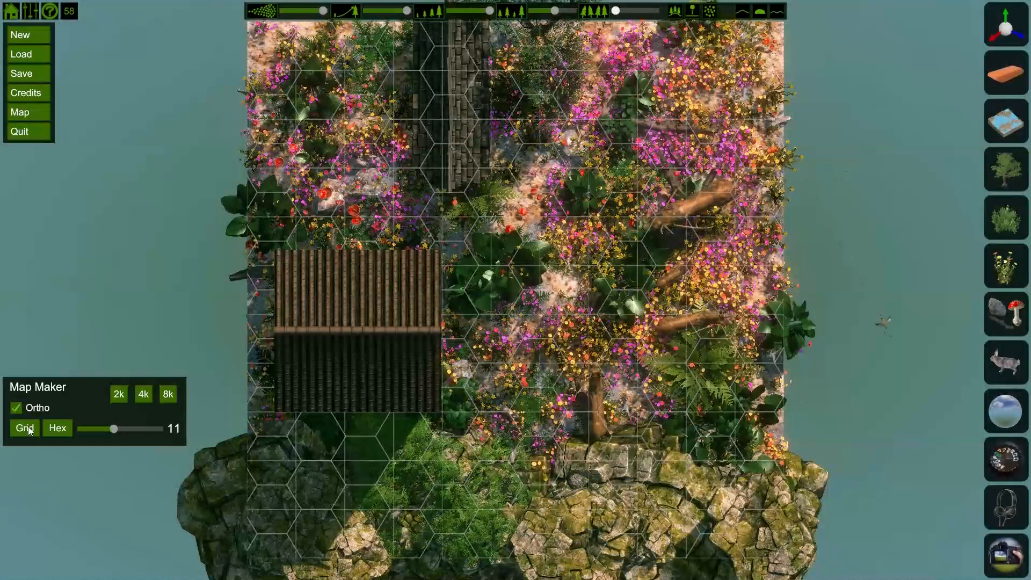
left_click(58, 428)
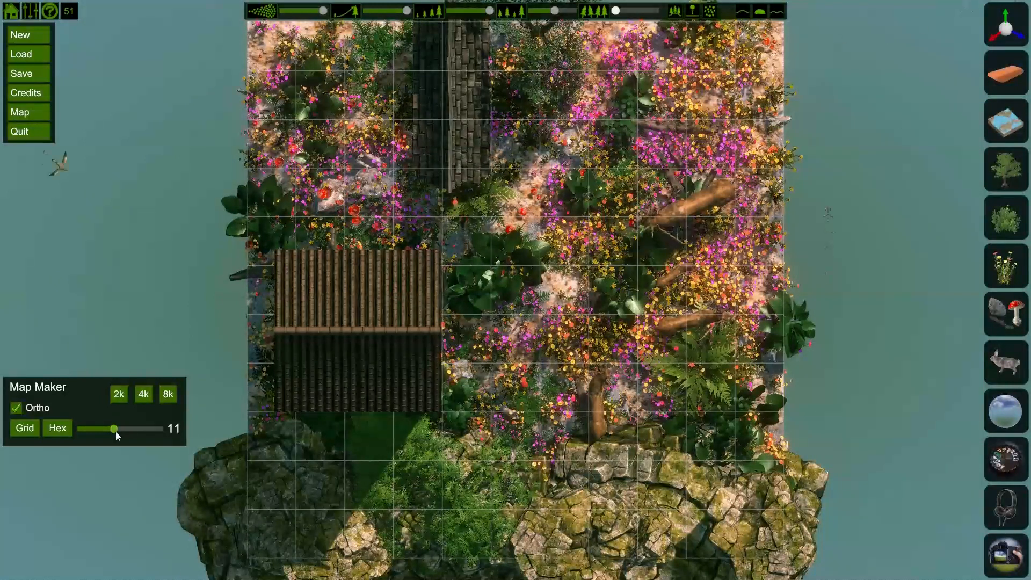
left_click(16, 428)
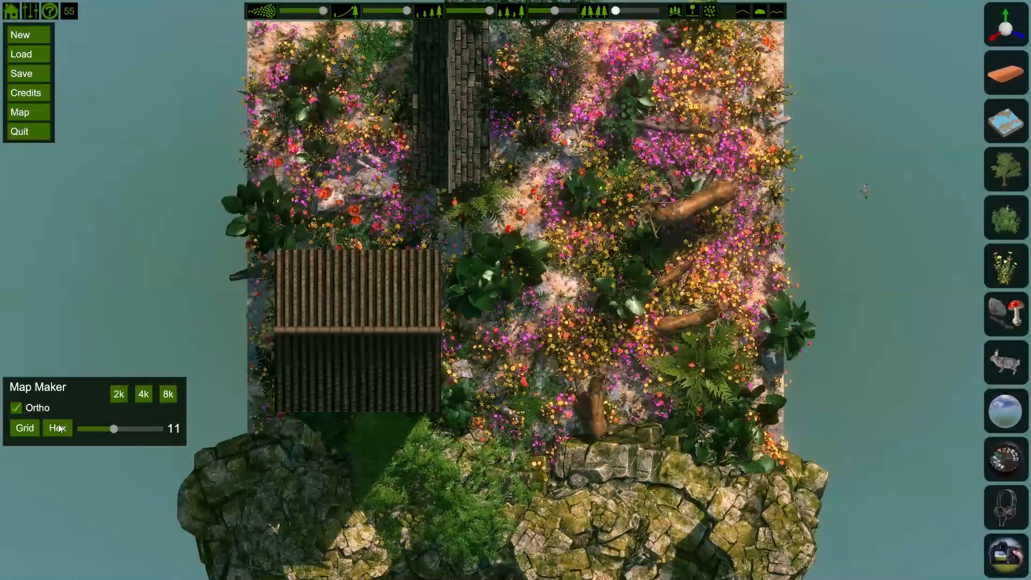
left_click(58, 427)
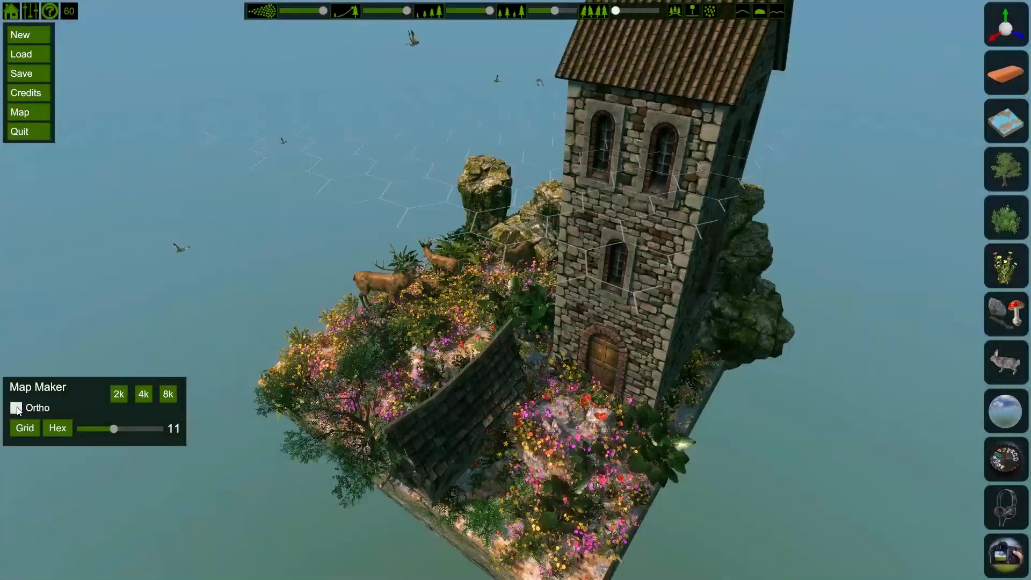
Step: Turn off the Ortho view and switch off the hex grid overlay
left_click(16, 408)
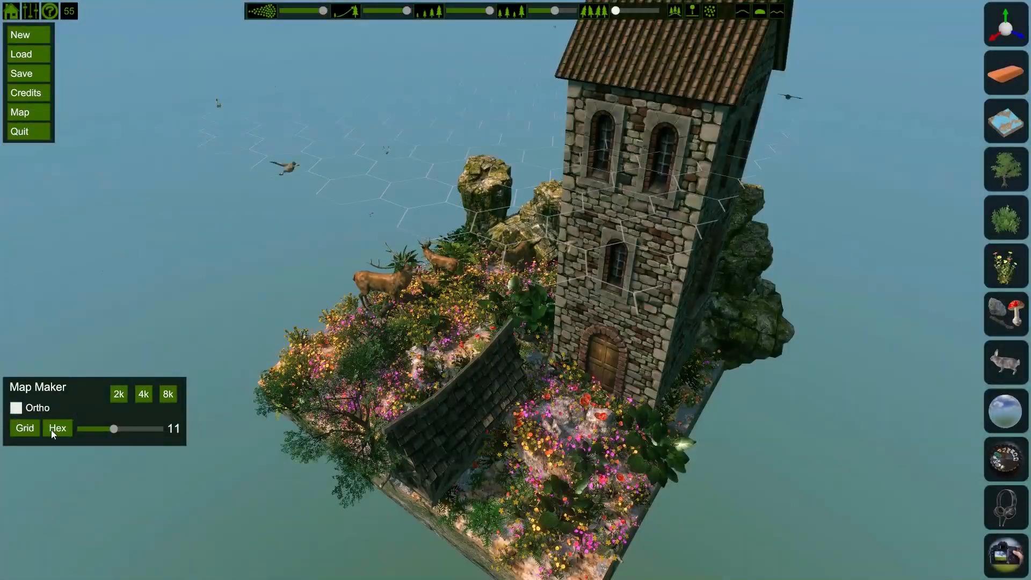
left_click(10, 12)
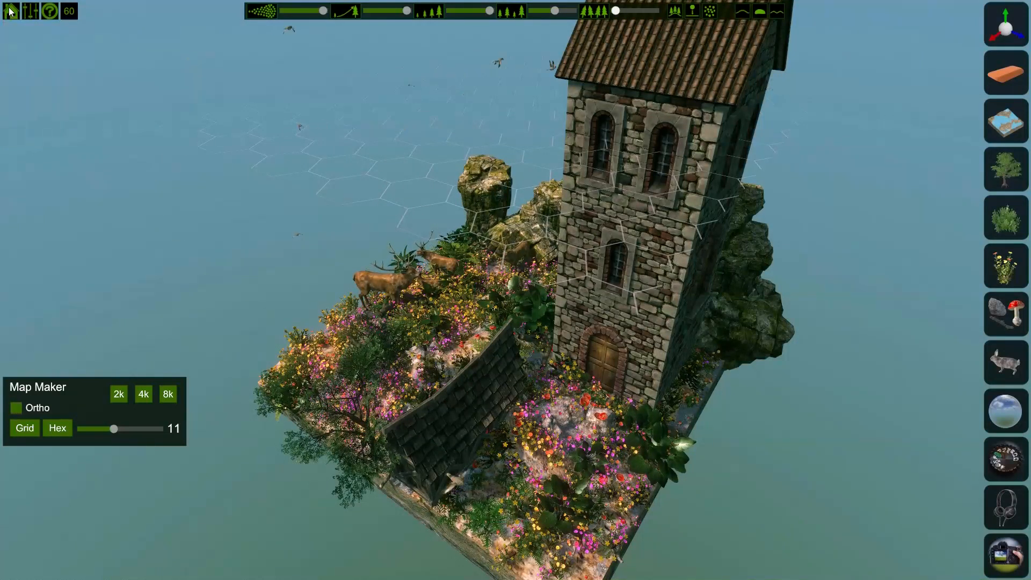
left_click(60, 433)
Step: Close the Map Maker and hide the main menu
left_click(10, 12)
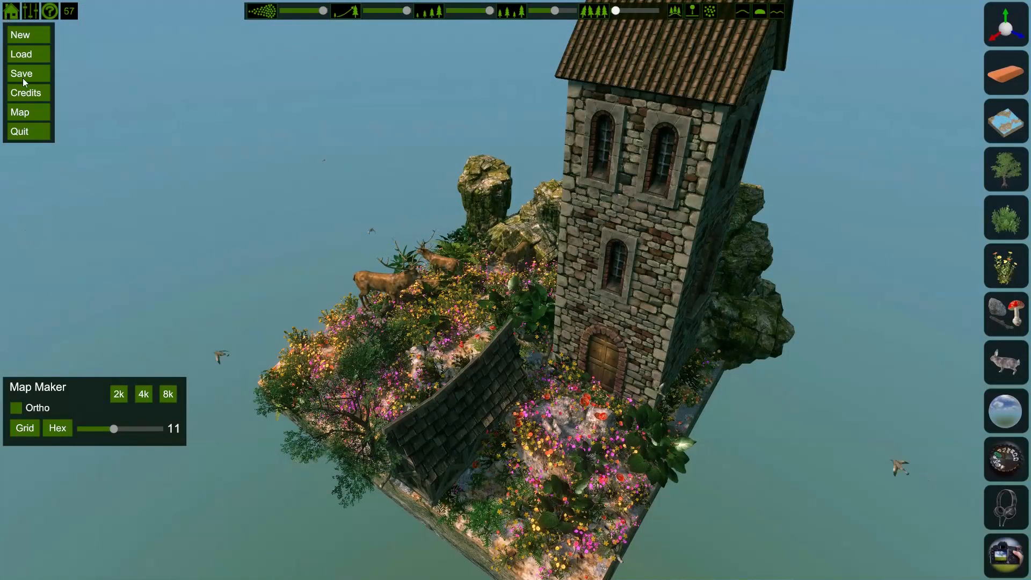
left_click(24, 113)
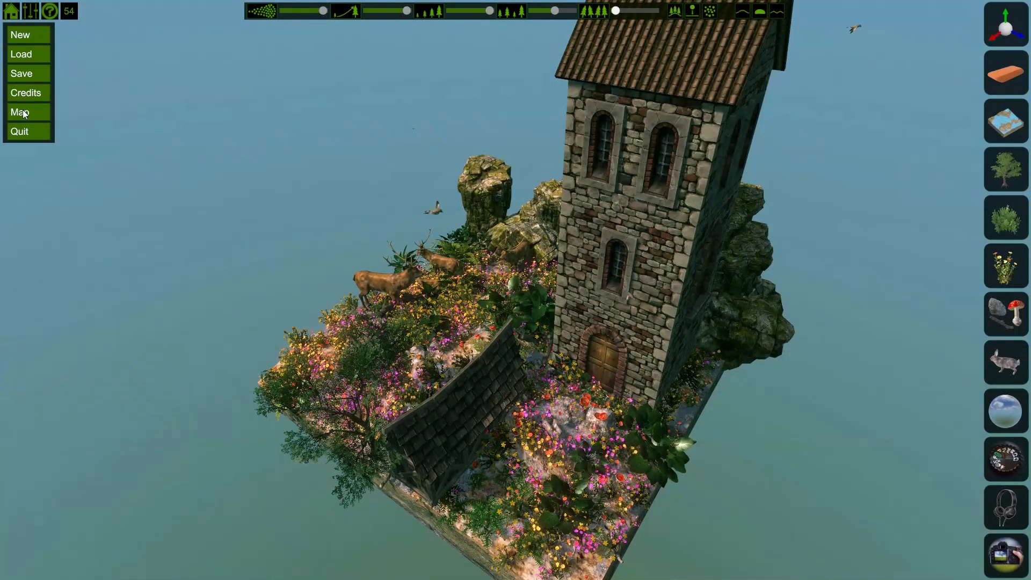
left_click(15, 6)
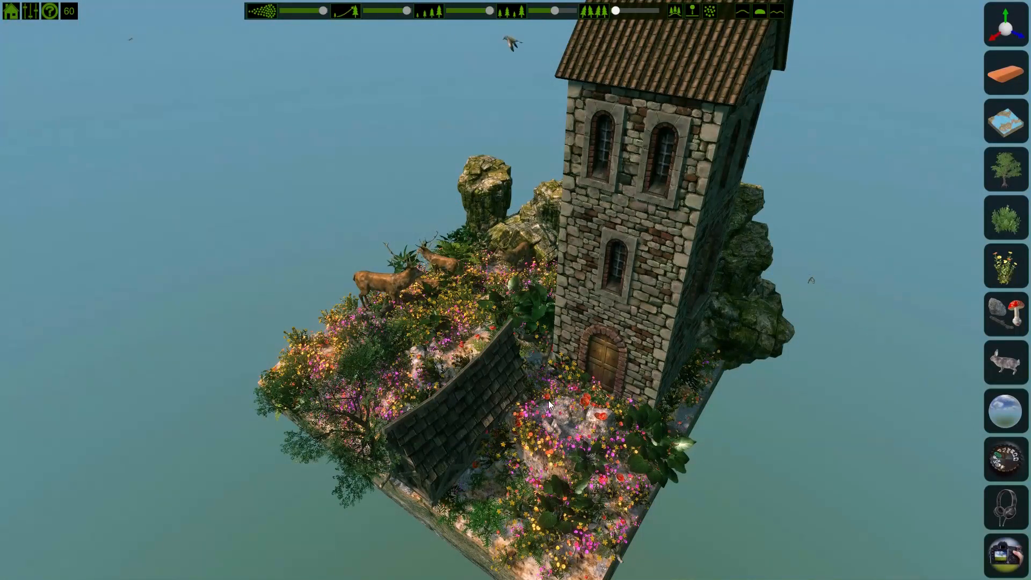
Step: Open the terrain painting panel and set the brush Size to its minimum
middle_click_drag(549, 401, 549, 398)
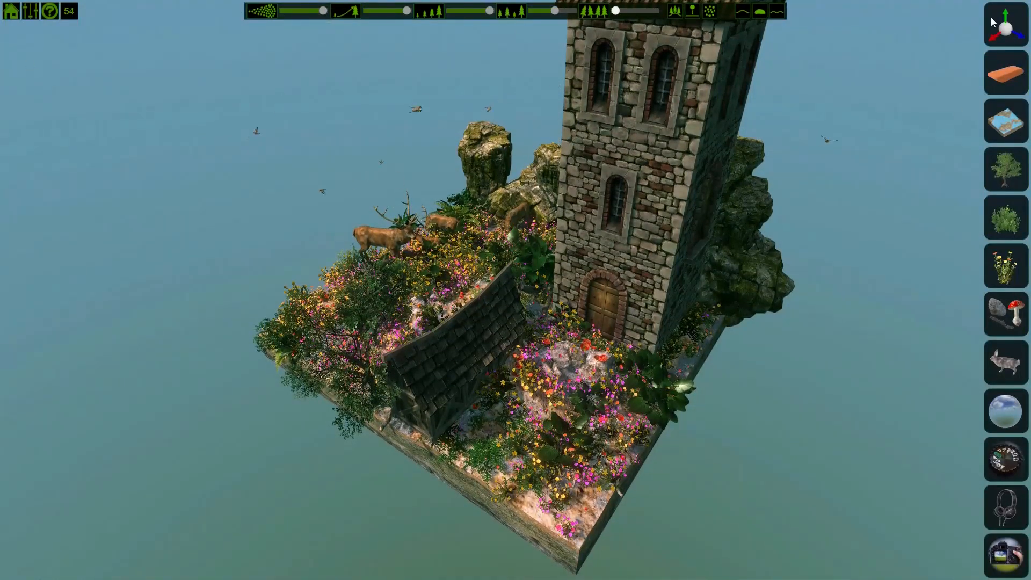
left_click(1007, 127)
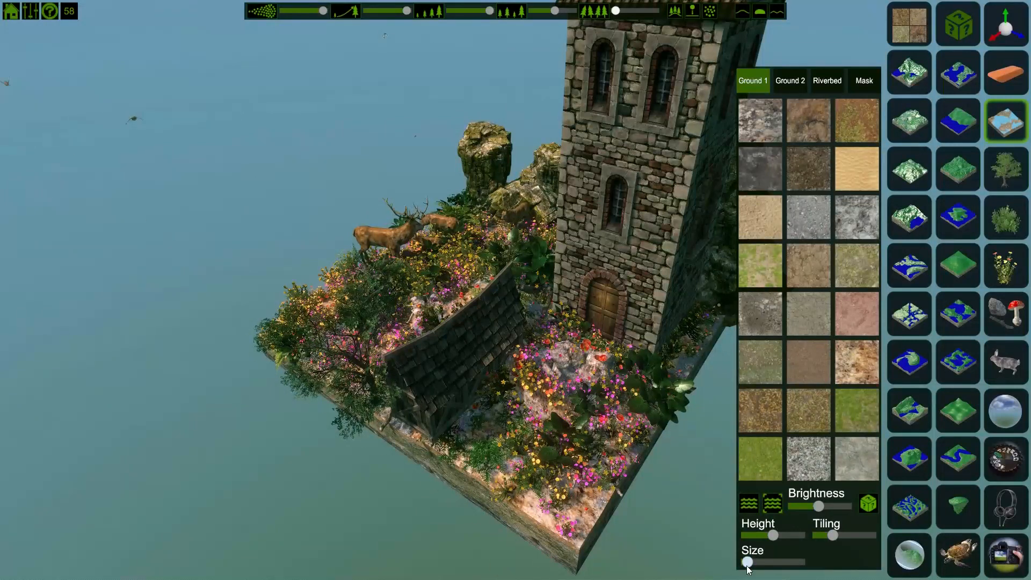
left_click_drag(747, 562, 721, 543)
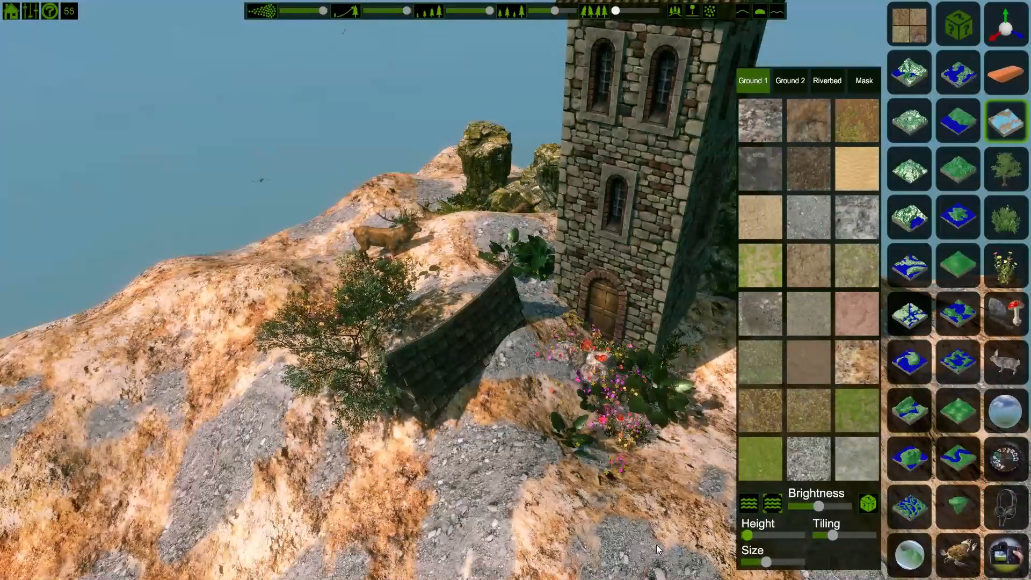
left_click_drag(767, 562, 758, 562)
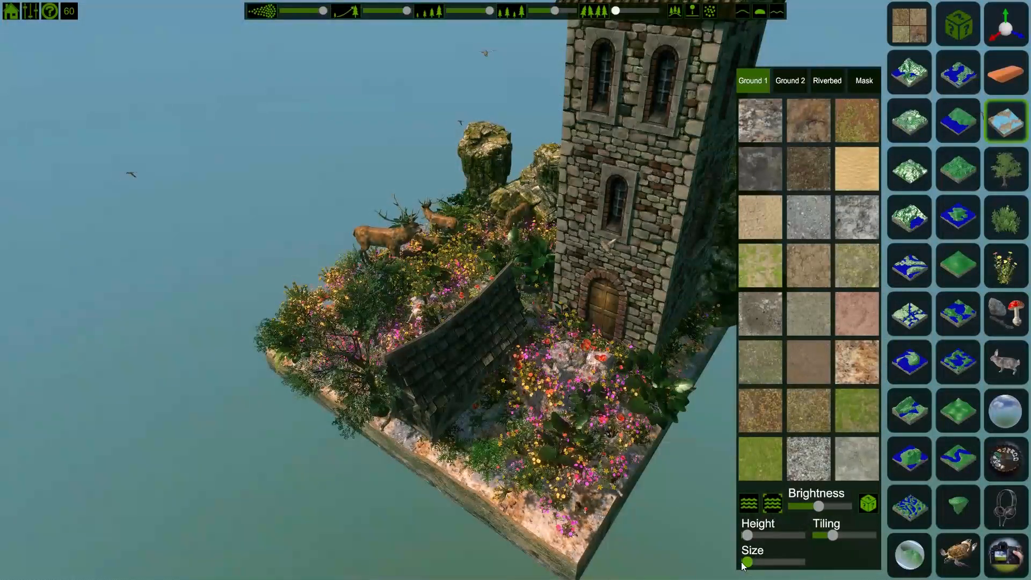
left_click_drag(758, 562, 719, 560)
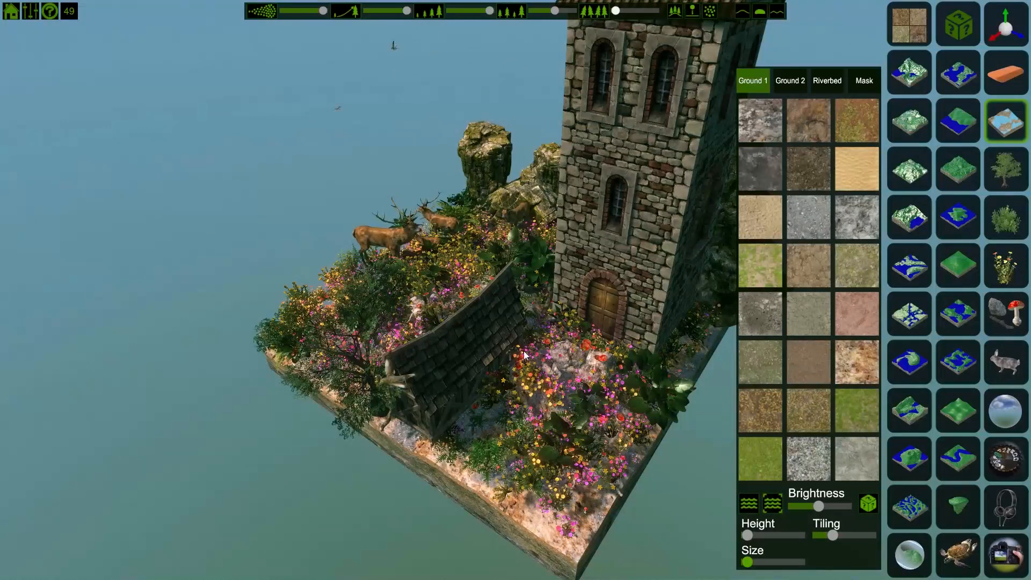
Step: Fly the camera down to ground level in front of the hut and tower entrance
right_click_drag(463, 337, 736, 311)
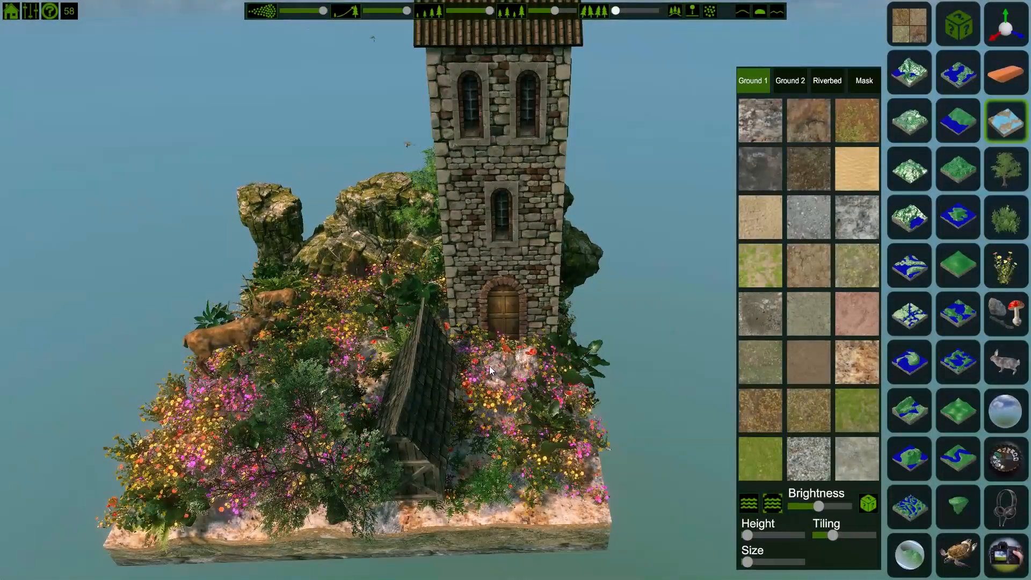
scroll(488, 366, "up", 2)
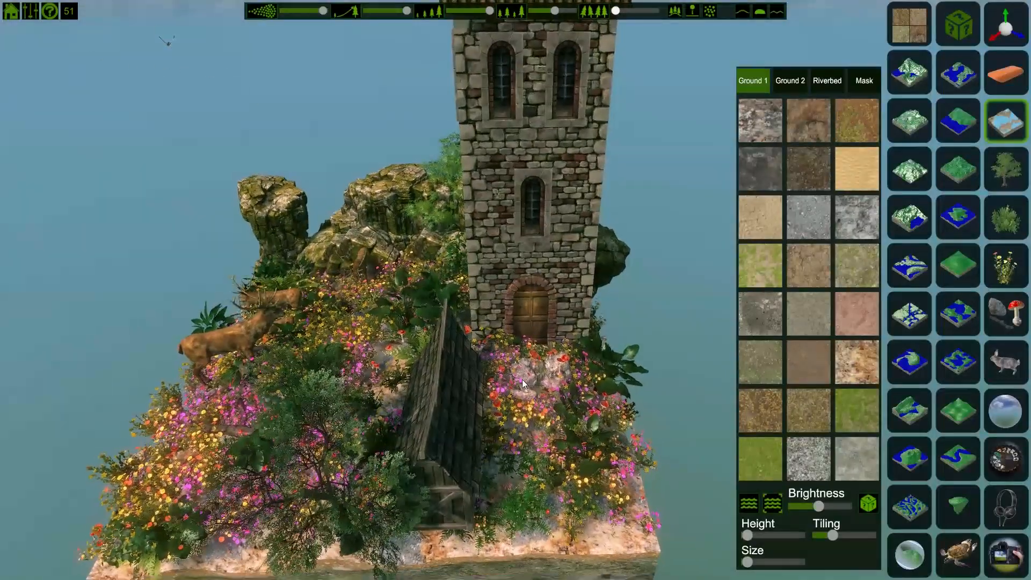
scroll(522, 379, "up", 3)
right_click_drag(548, 406, 513, 338)
key("s")
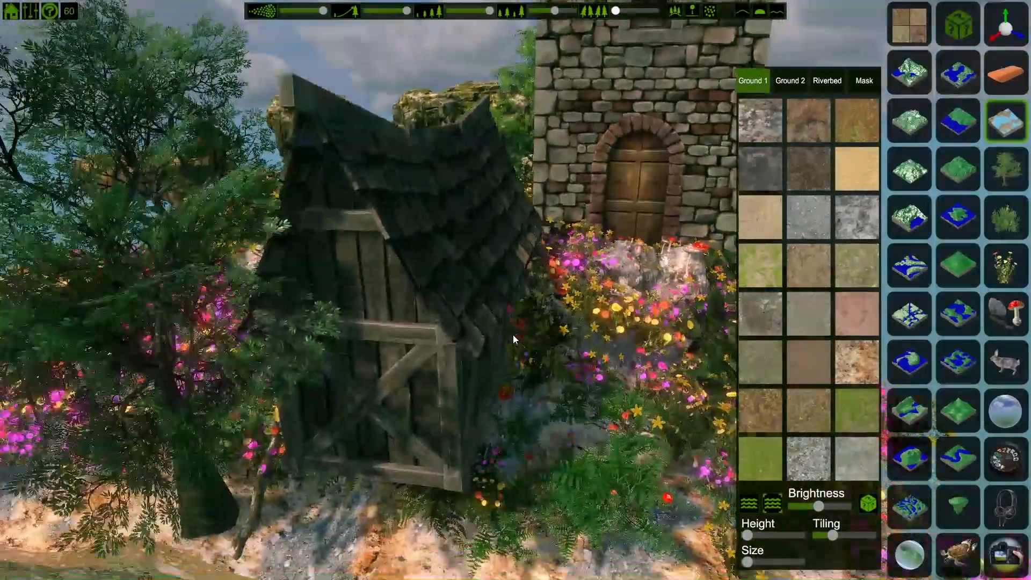
key("d")
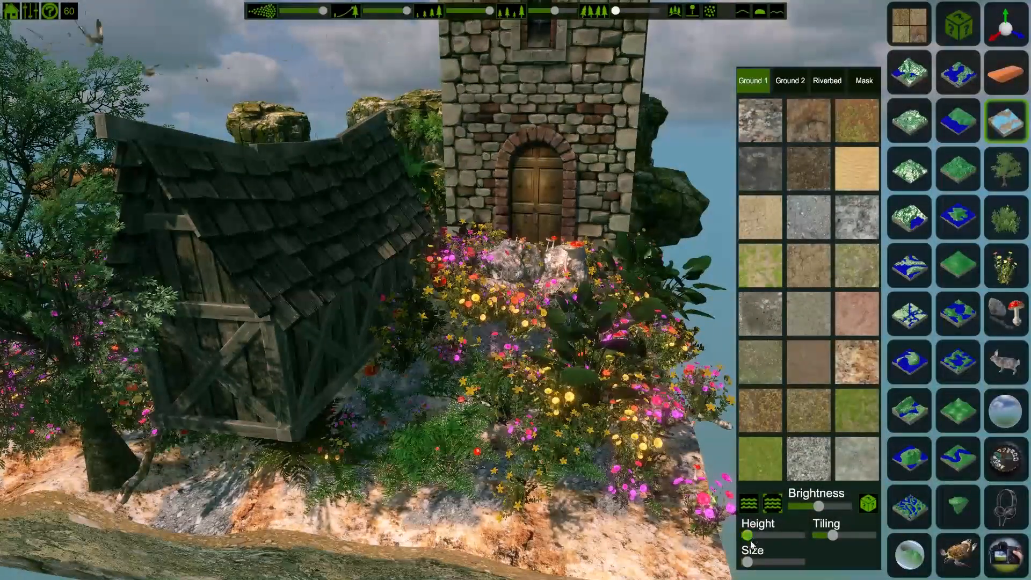
left_click_drag(748, 569, 754, 569)
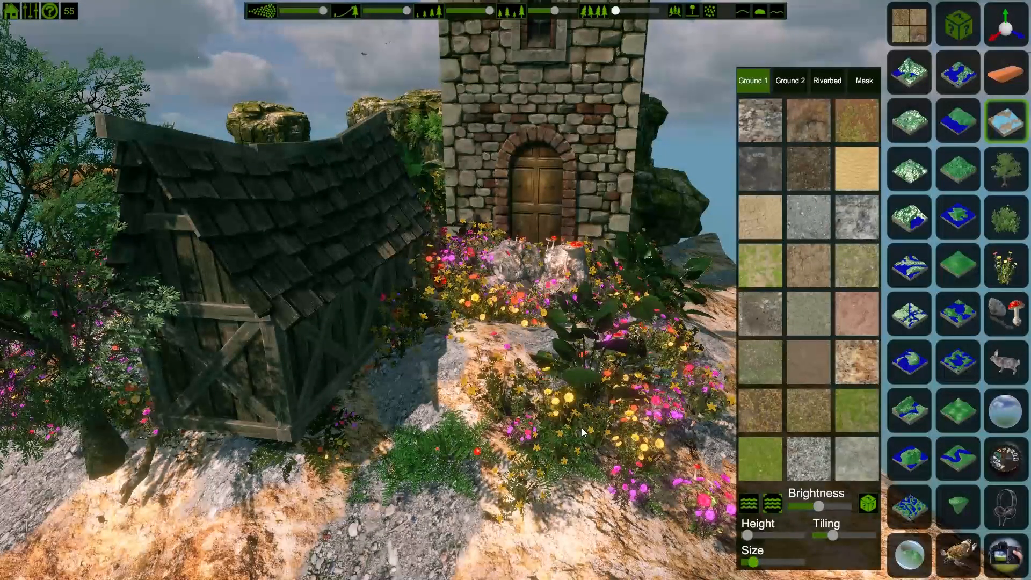
key("space")
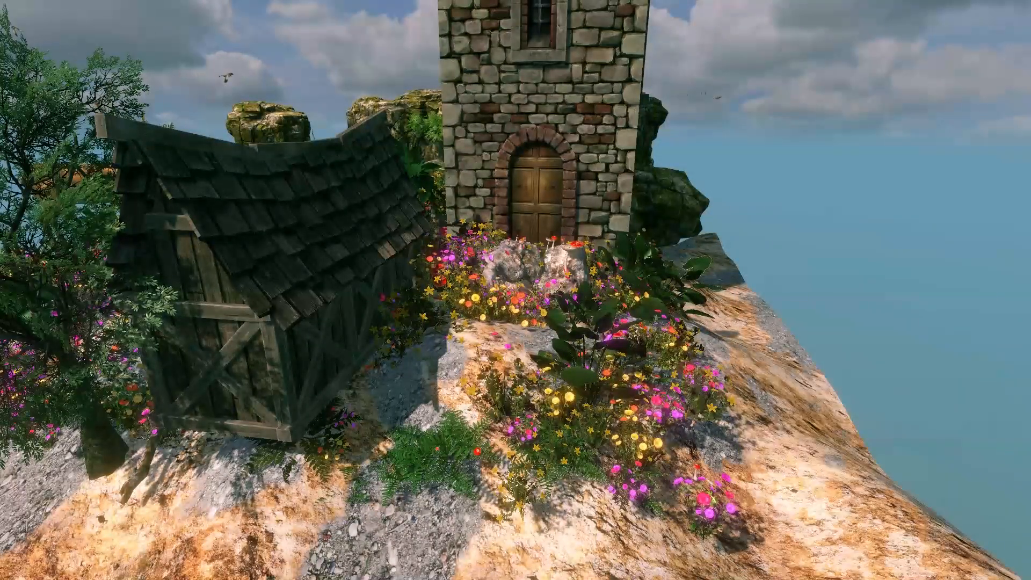
Step: Walk the camera through the garden over to the grazing stags
key("d")
right_click_drag(557, 438, 359, 405)
key("d")
key("d")
key("d")
left_click_drag(359, 405, 298, 421)
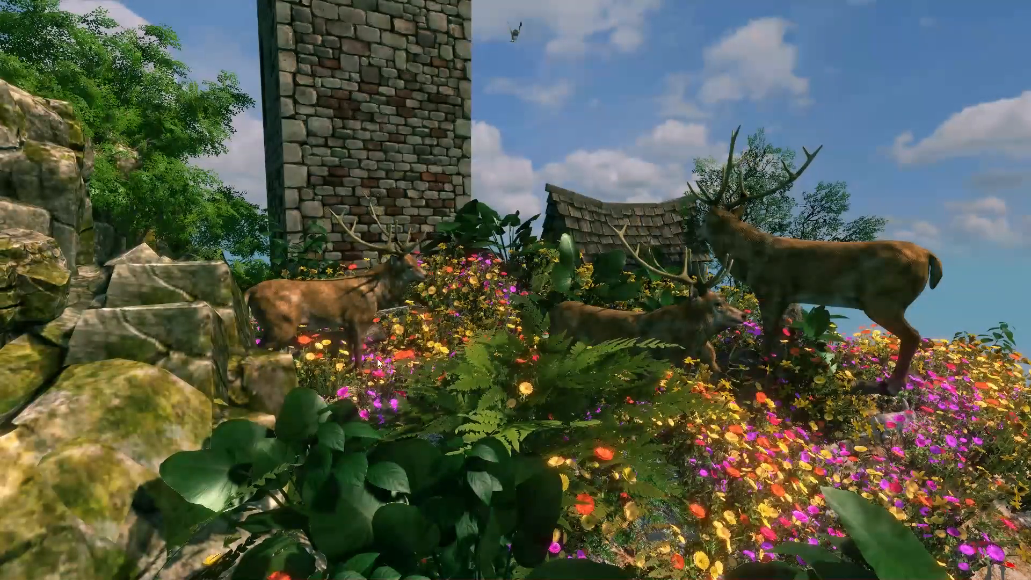
key("space")
Step: With the move gizmo, select the middle stag and shift it slightly to the left
left_click(1007, 29)
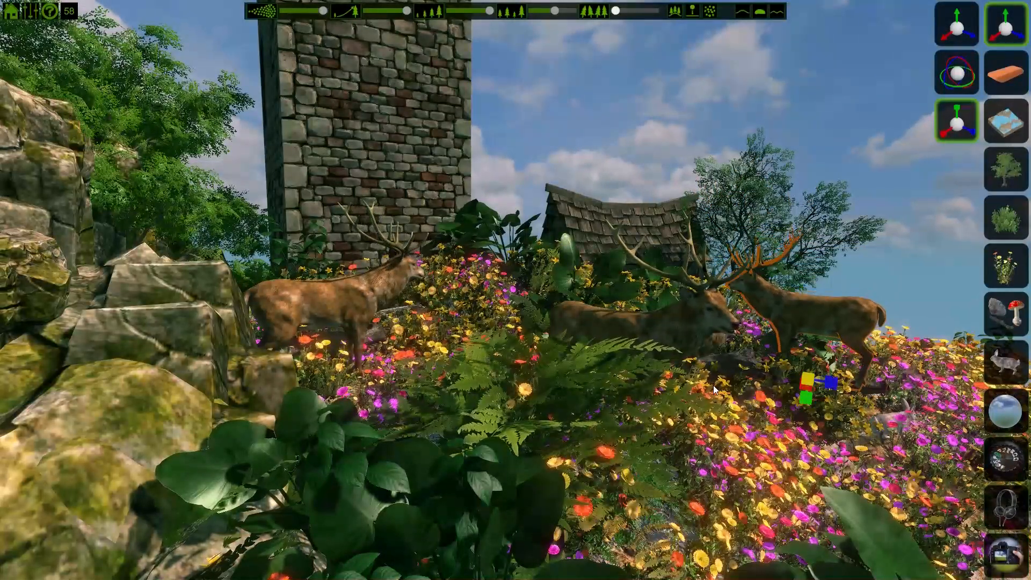
left_click(693, 308)
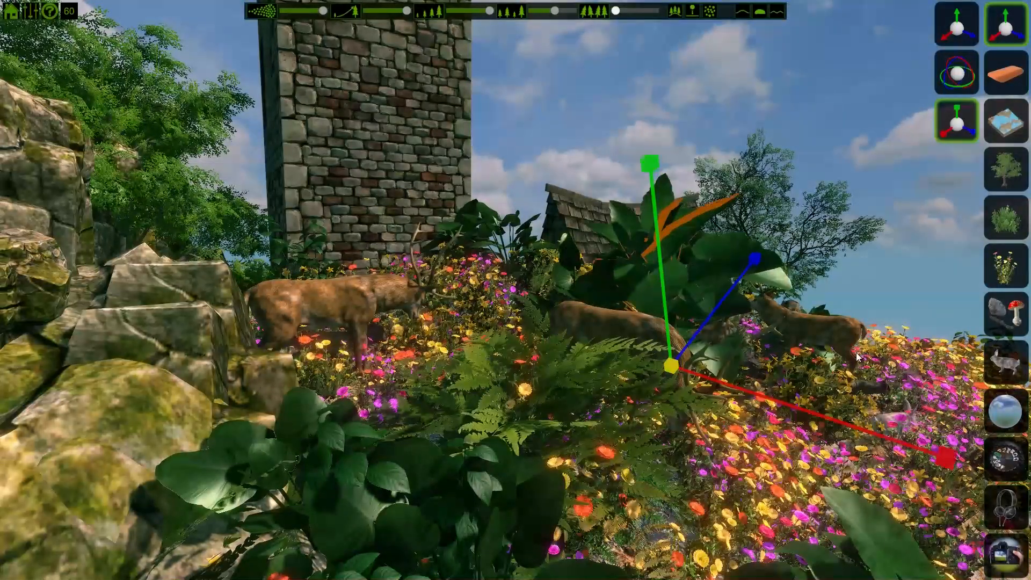
left_click(604, 315)
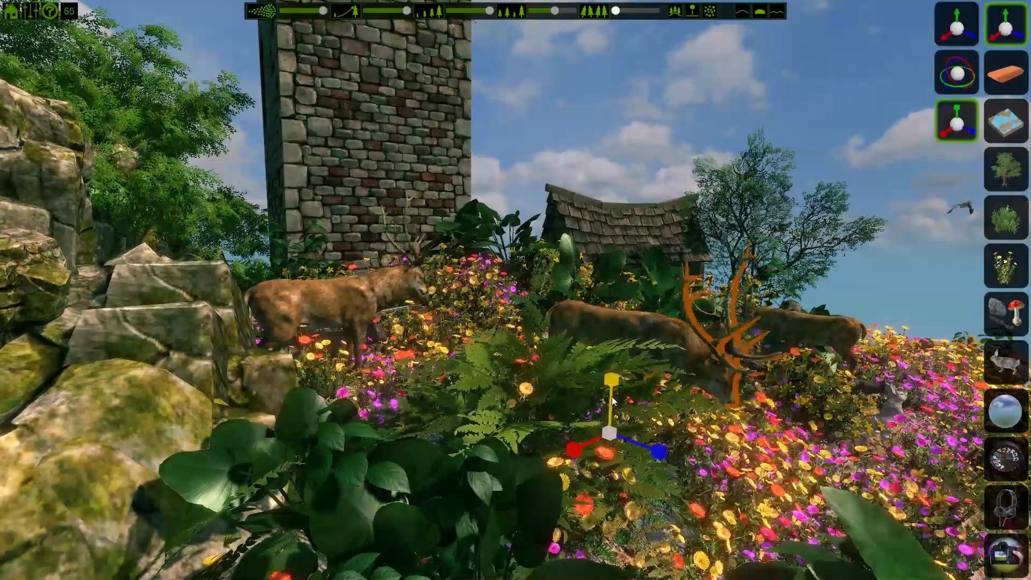
left_click_drag(610, 436, 558, 439)
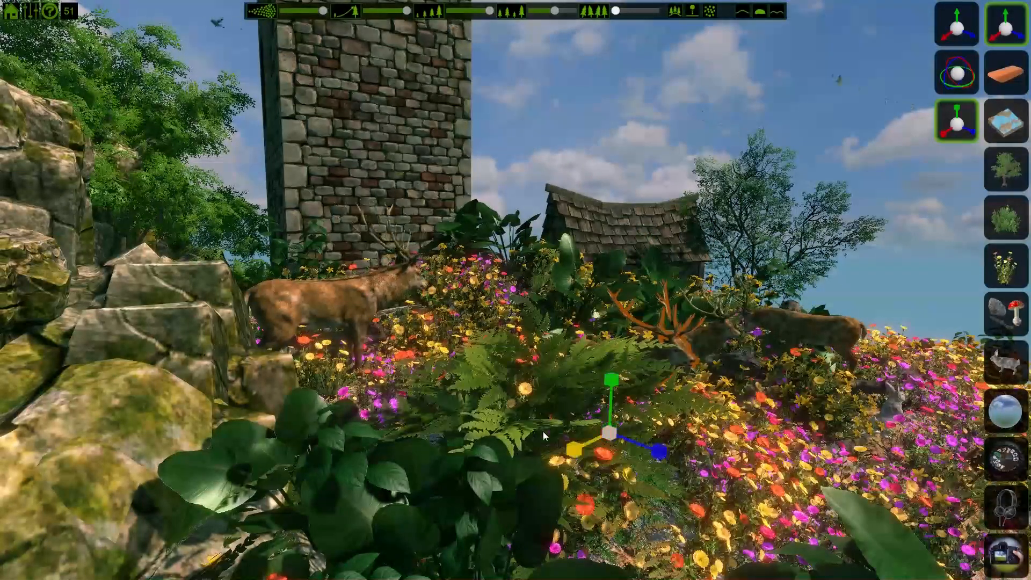
Step: Select the left stag, move it forward toward the camera, and close the move gizmo
left_click(330, 301)
left_click_drag(326, 396, 504, 394)
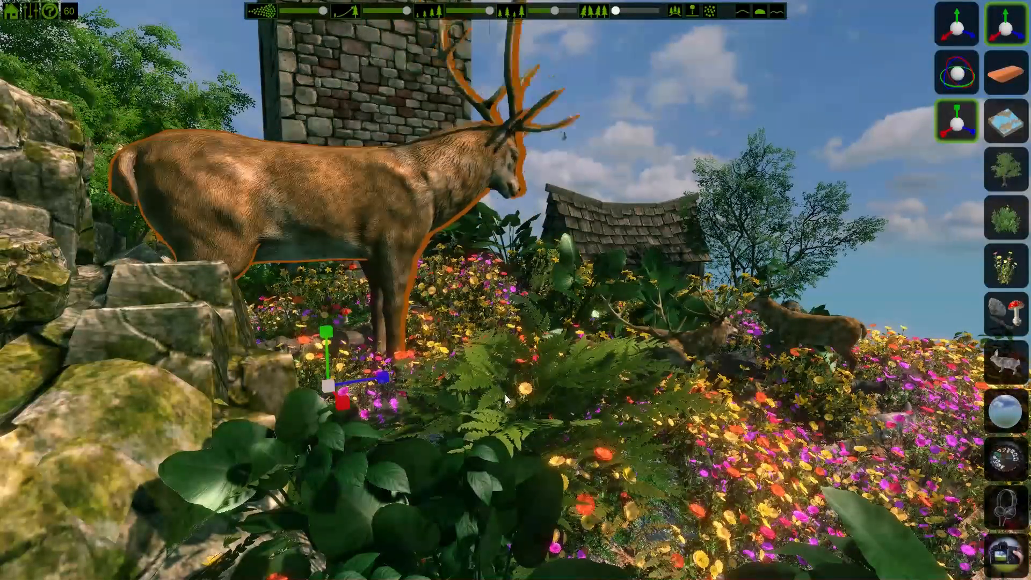
left_click(1002, 27)
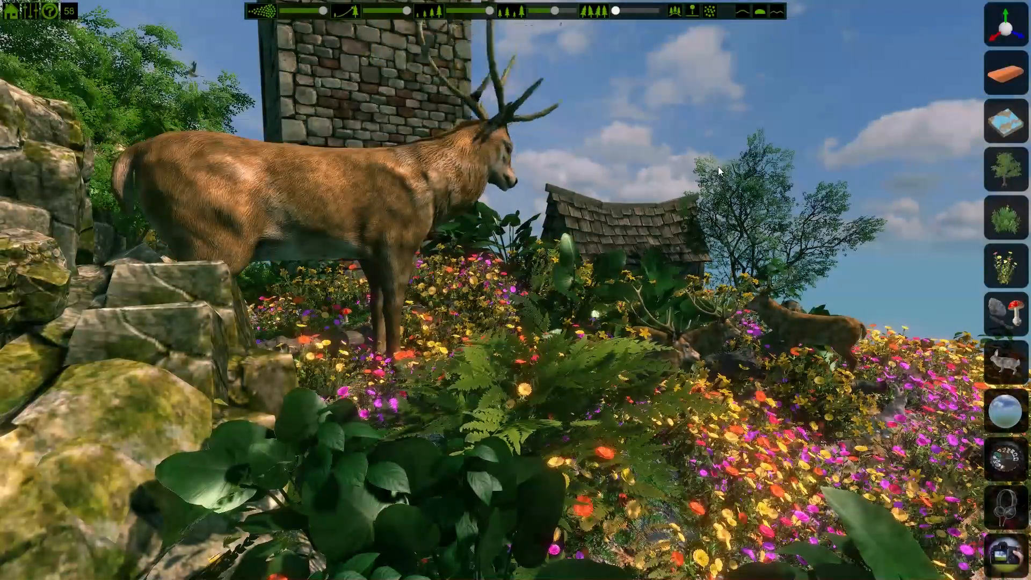
Step: Hide the interface and walk the camera around the stags to view the scene
key("Tab")
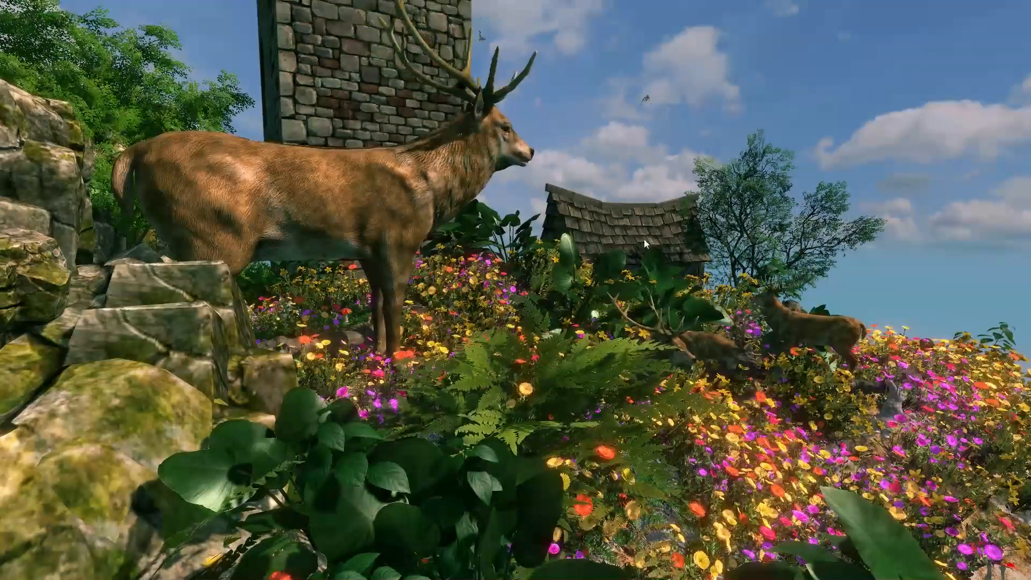
key("d")
key("d")
right_click_drag(605, 265, 489, 268)
key("d")
right_click_drag(328, 316, 343, 284)
key("d")
key("e")
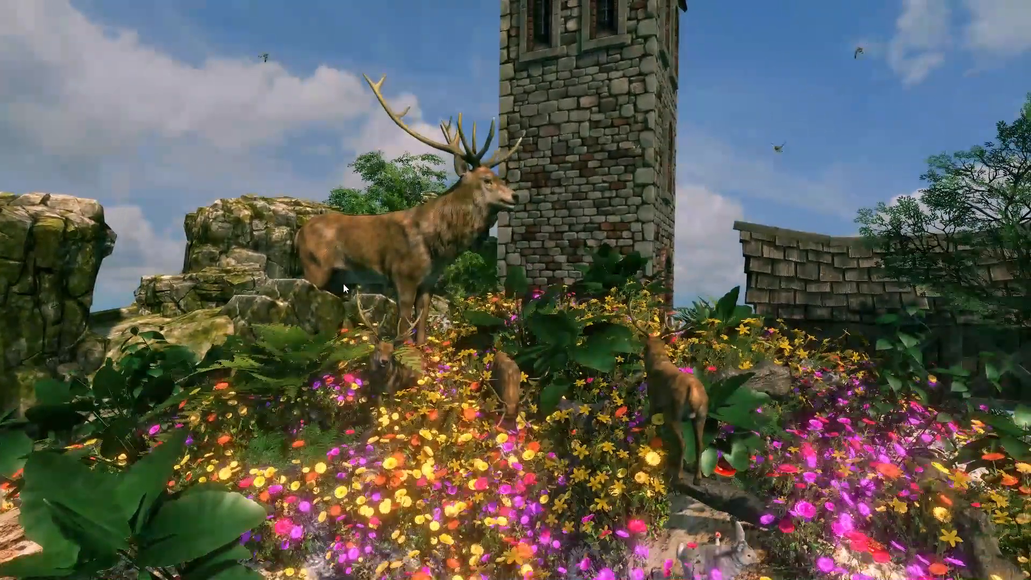